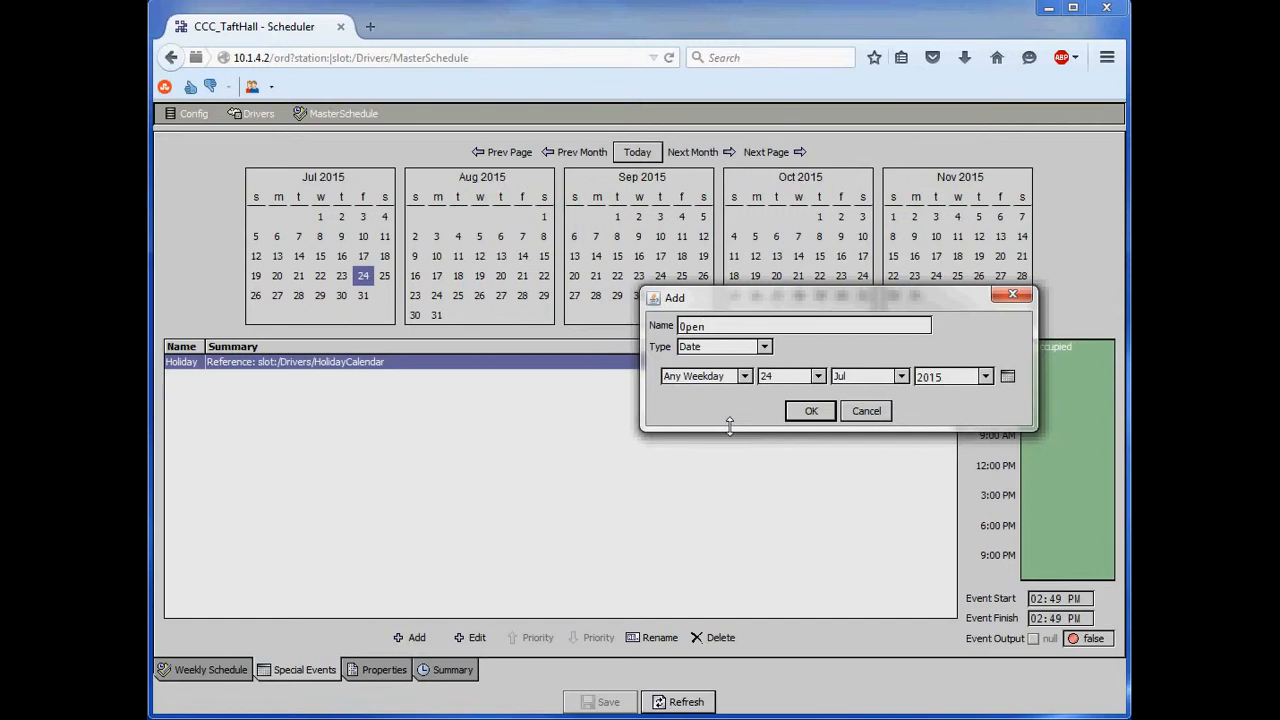
- Name the new special event OpenHouse and check the weekday and day options available for its date
type("ouse")
left_click(745, 377)
left_click(745, 377)
left_click(817, 377)
left_click(817, 382)
- Browse the date picker forward through the months and years to November 2018 without choosing a date
left_click(1008, 377)
left_click(877, 319)
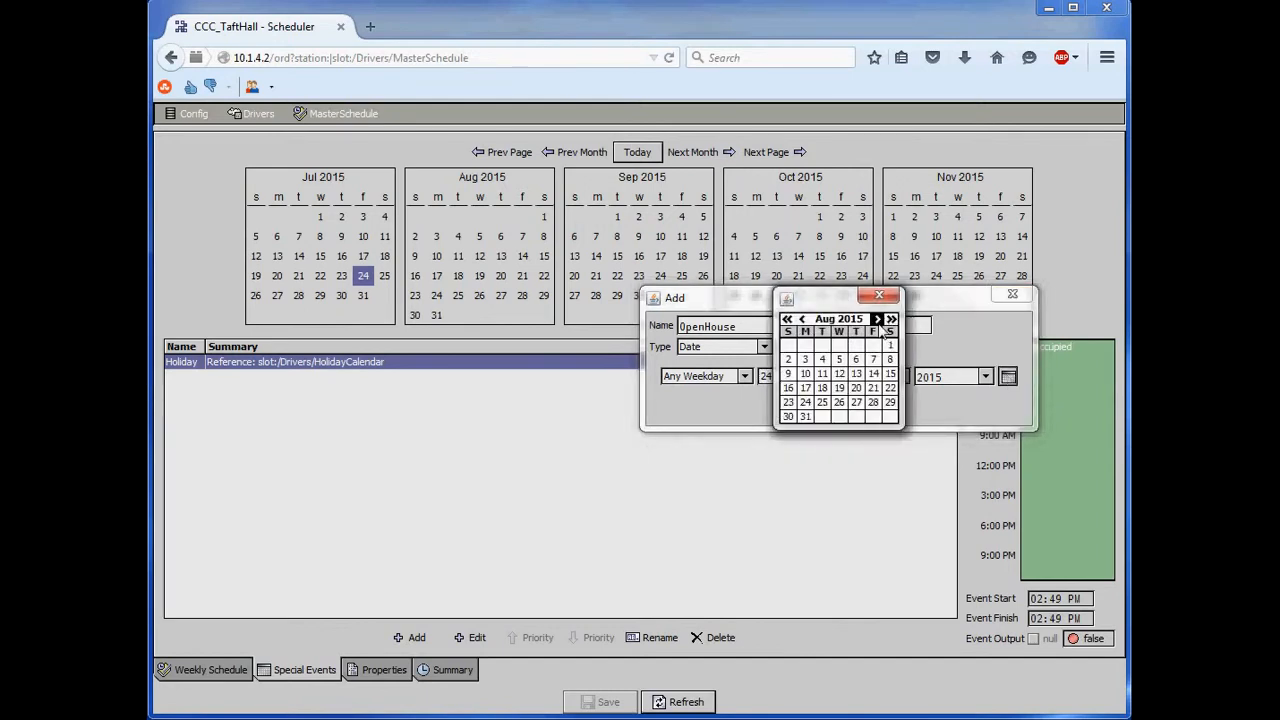
left_click(877, 319)
left_click(877, 319)
left_click(877, 319)
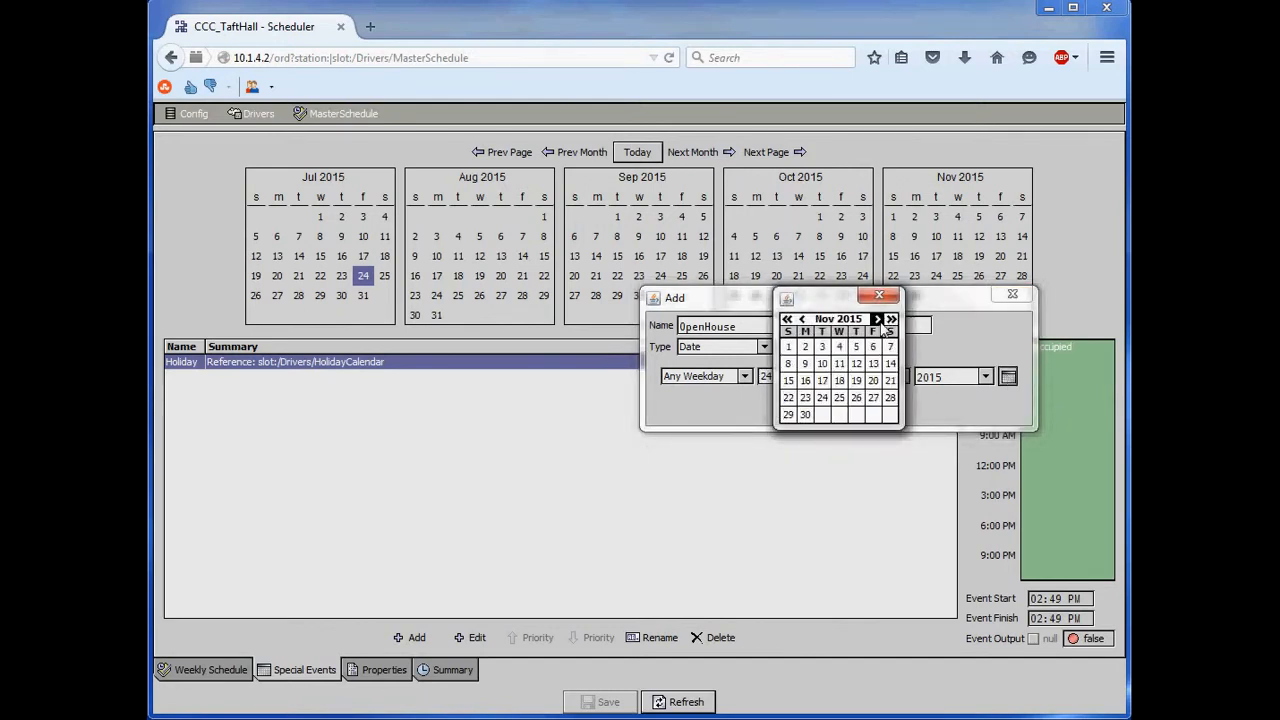
left_click(891, 319)
left_click(891, 319)
left_click(891, 319)
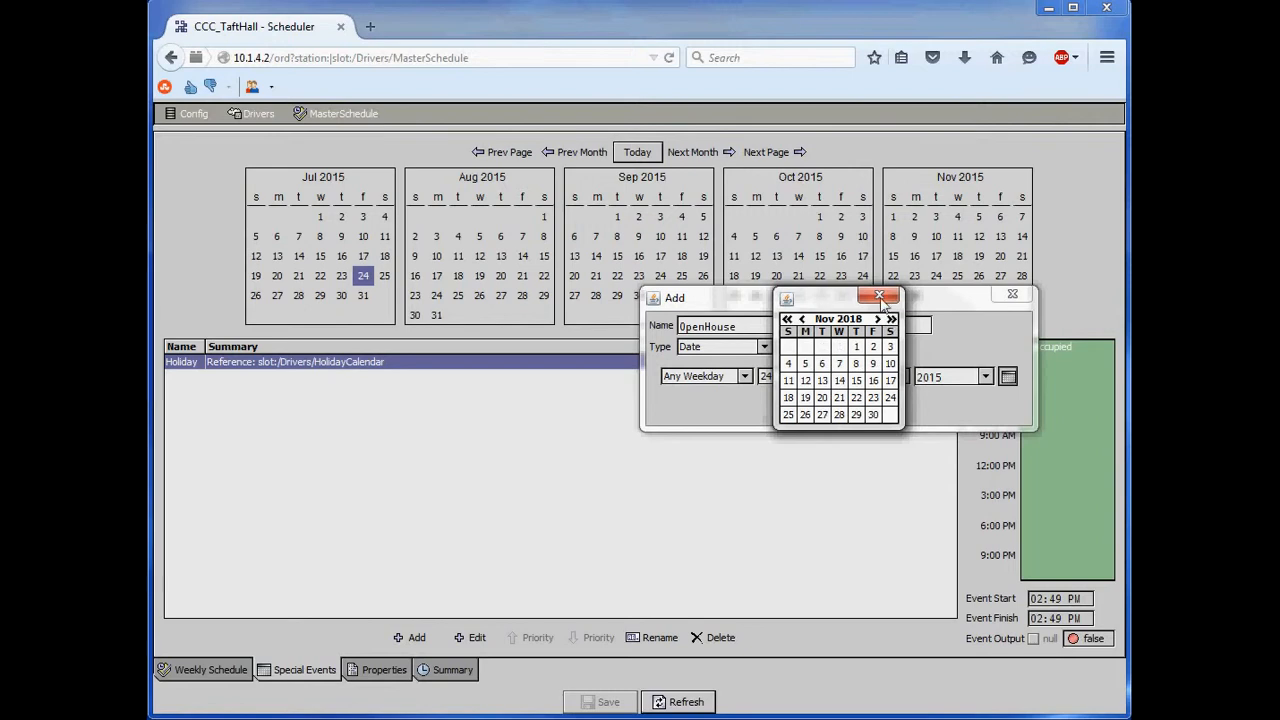
left_click(880, 297)
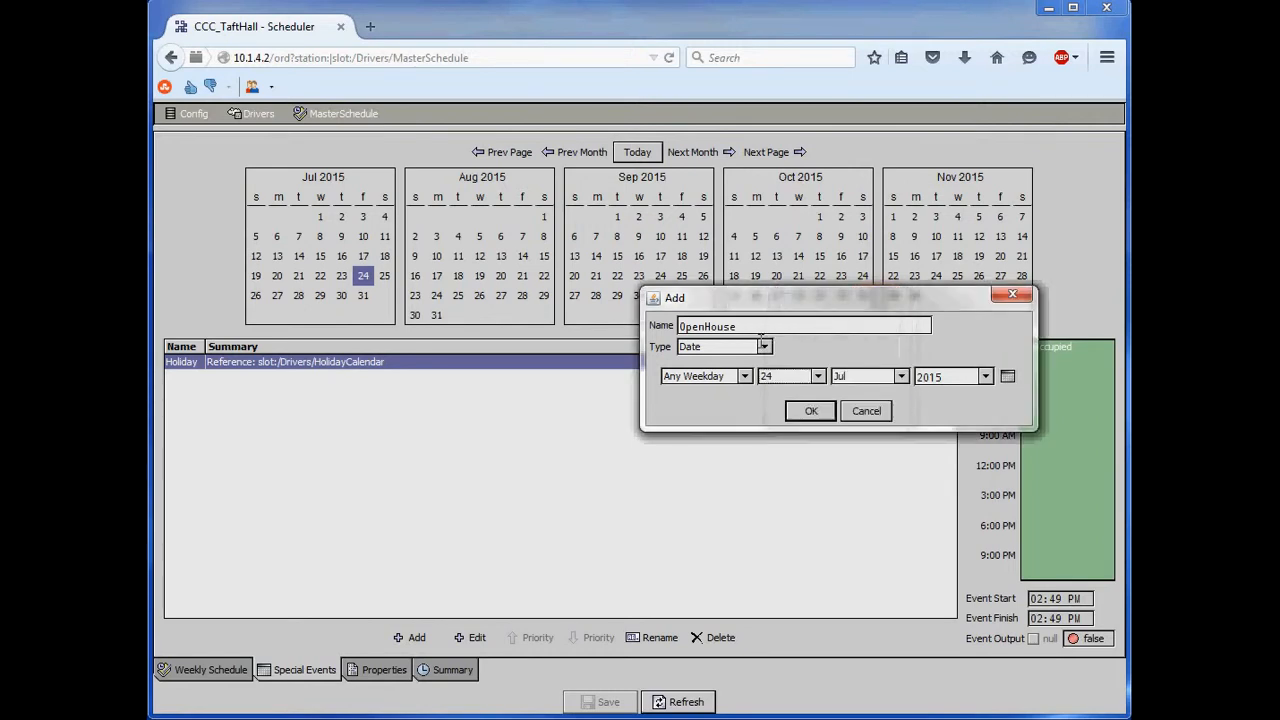
- Change the OpenHouse event type to Date Range and set it from 22 Jul 2015 through 23 Jul 2015
left_click(764, 346)
left_click(750, 380)
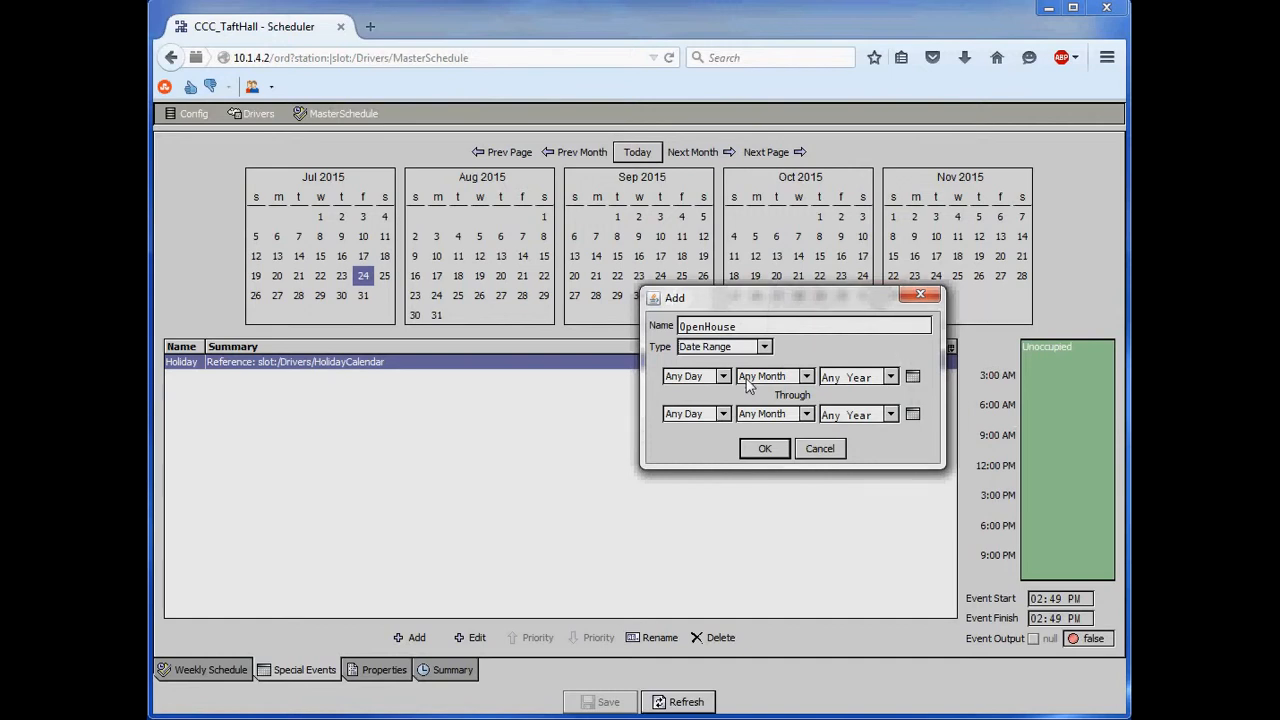
left_click(724, 382)
left_click(726, 384)
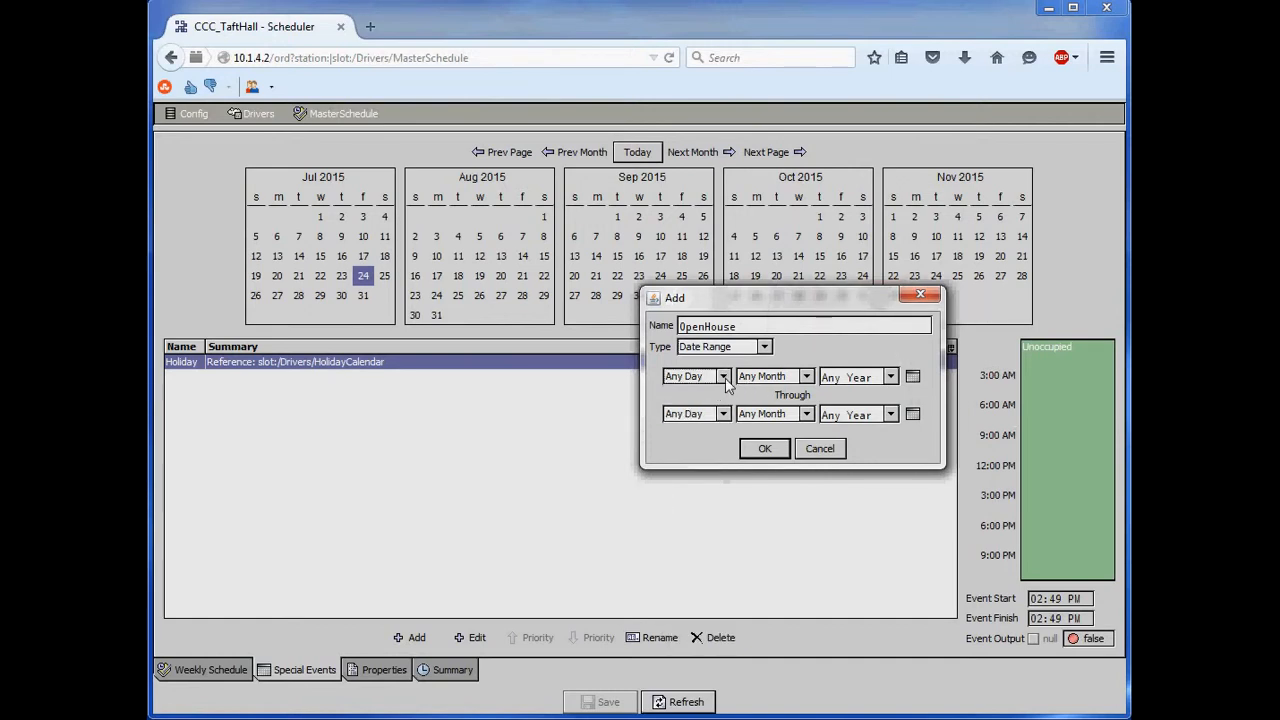
left_click(911, 377)
left_click(792, 416)
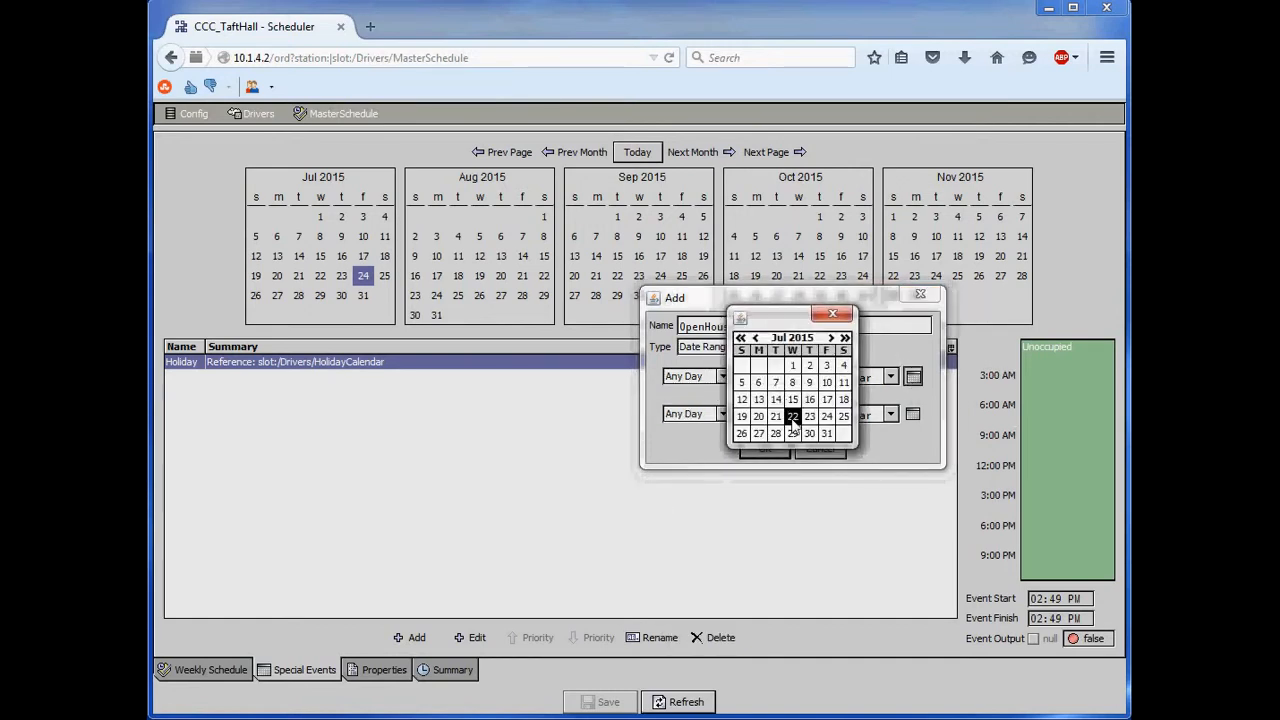
left_click(912, 414)
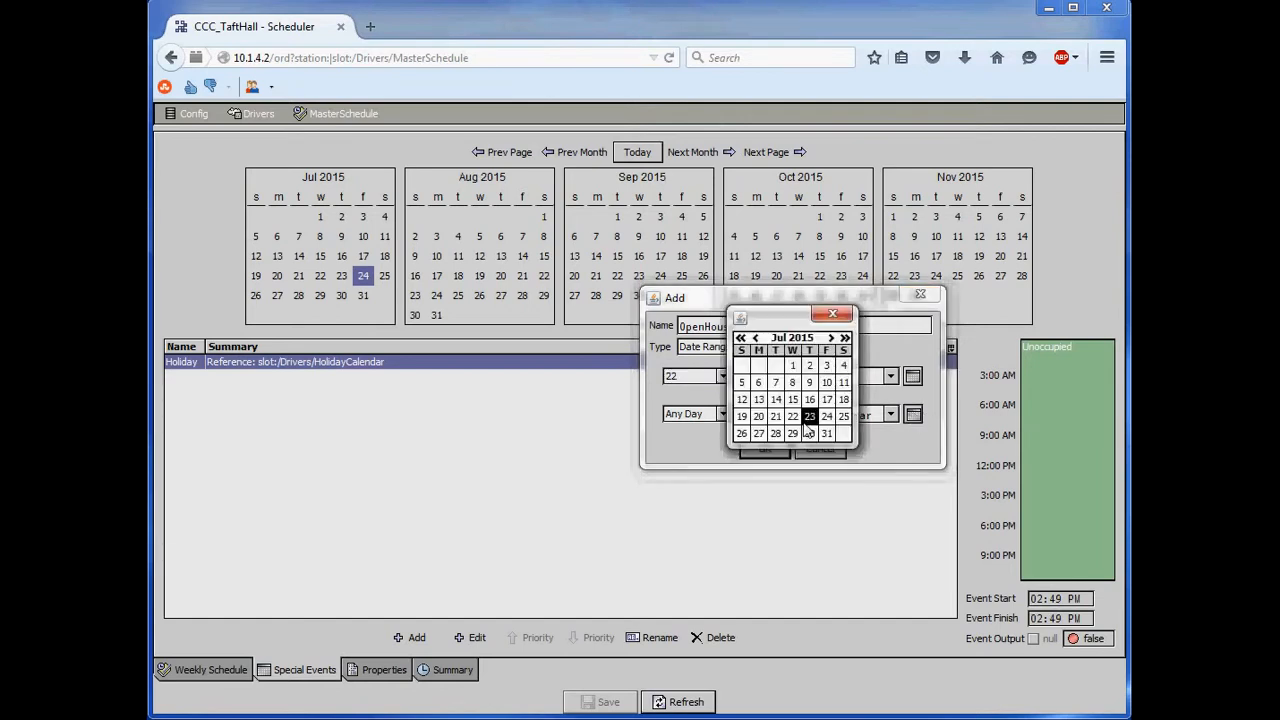
left_click(809, 416)
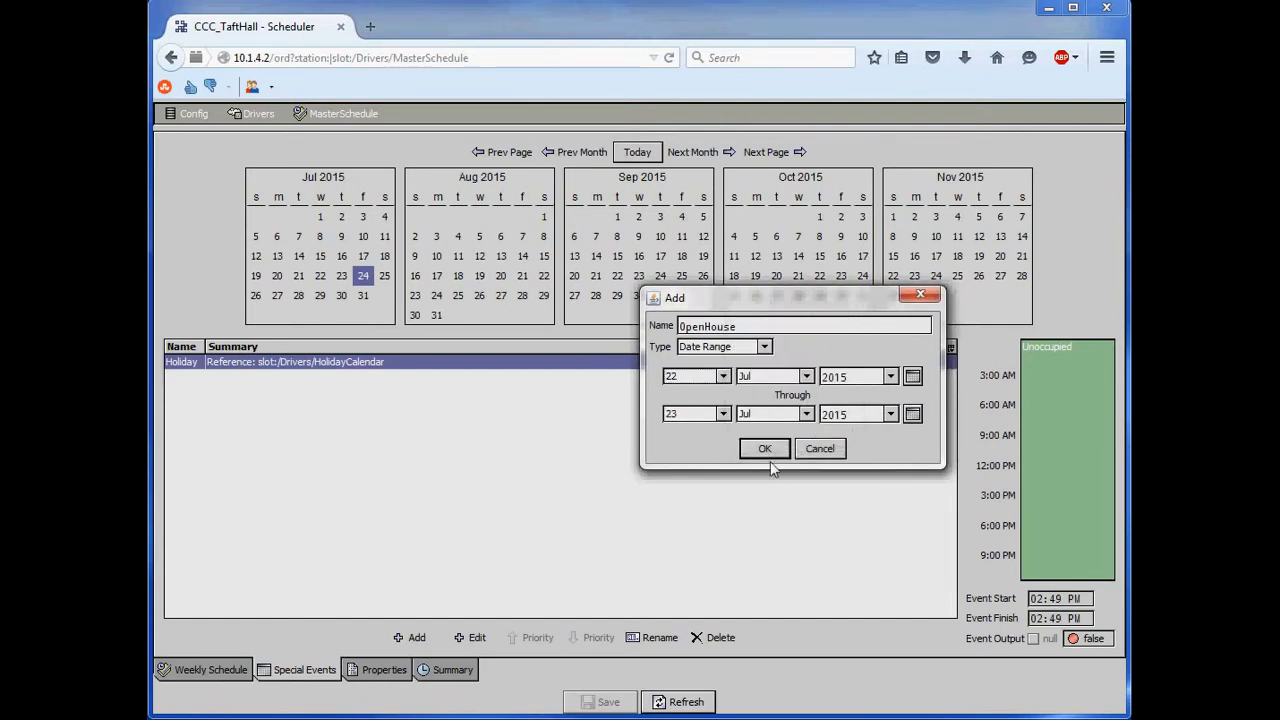
- Change the event type to Week And Day and set it to Monday of Week 1
left_click(765, 347)
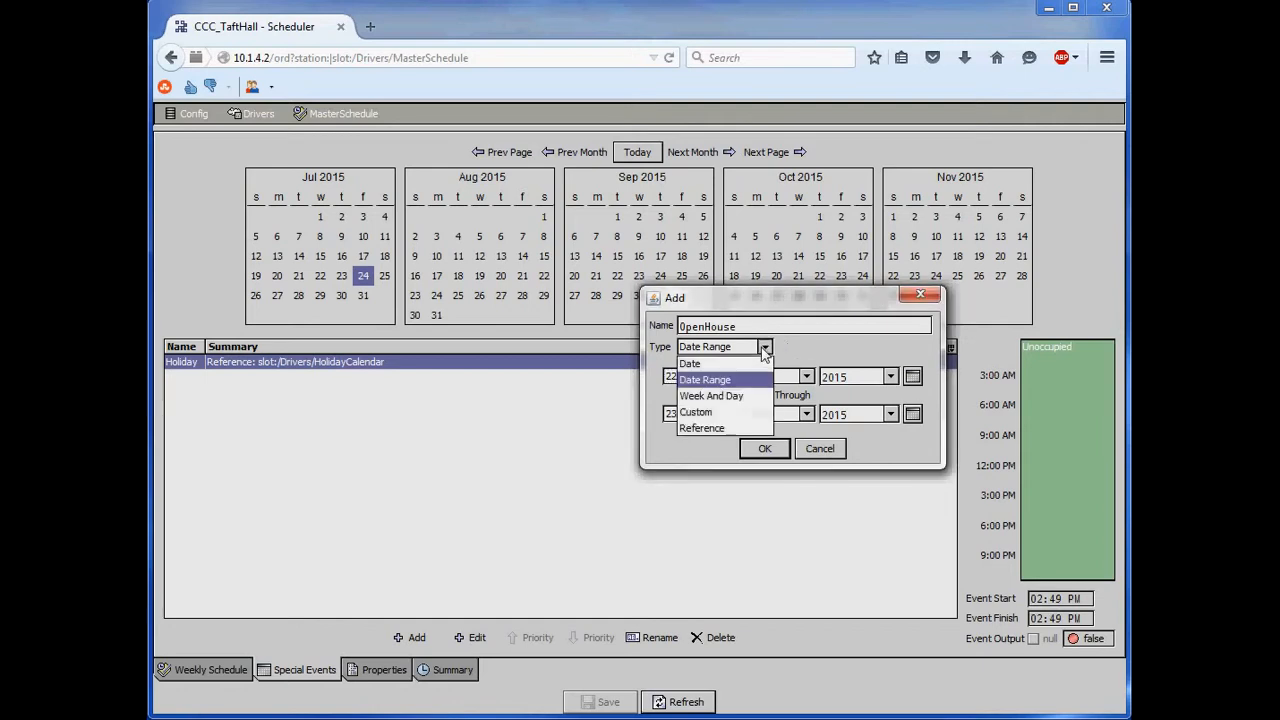
left_click(731, 398)
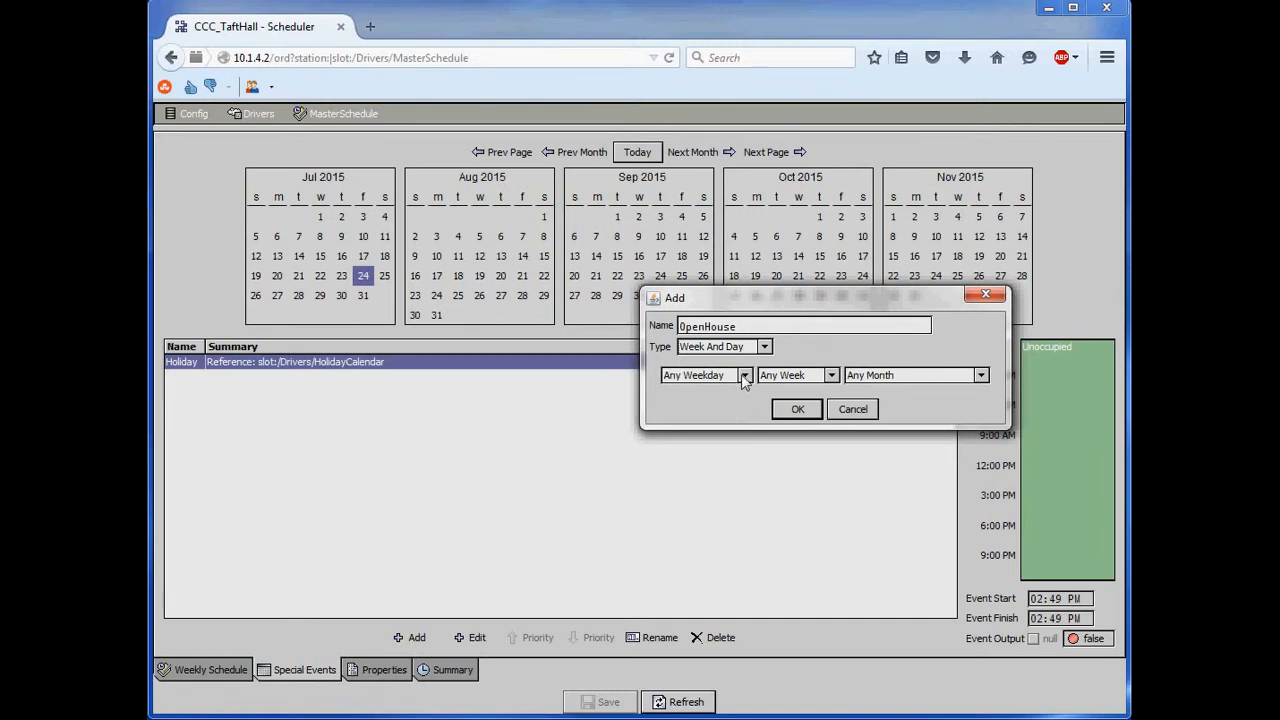
left_click(736, 377)
left_click(699, 426)
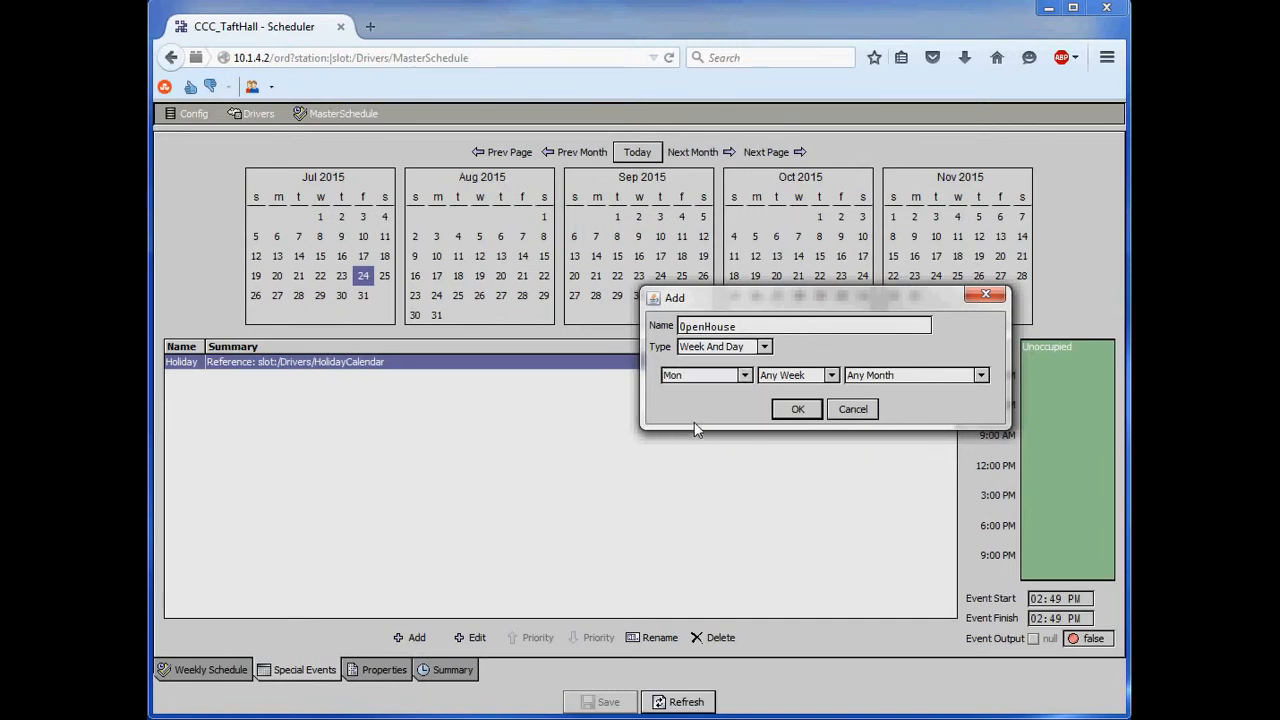
left_click(831, 375)
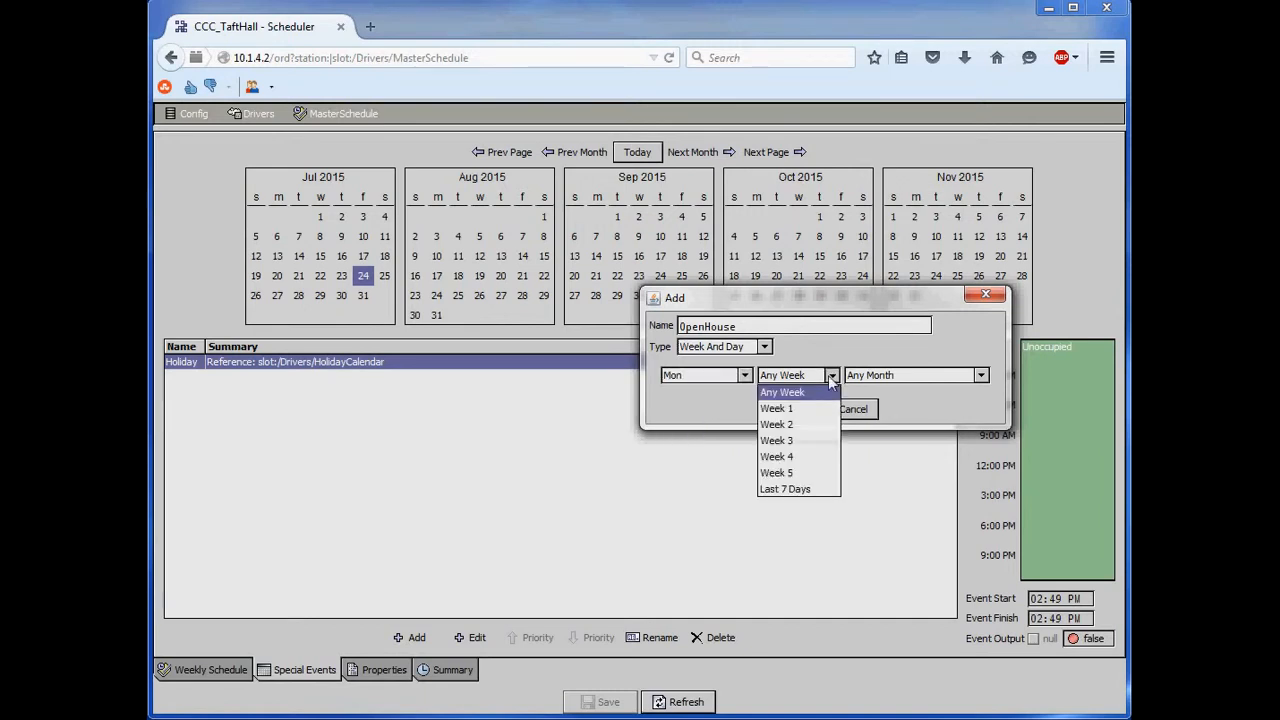
left_click(775, 409)
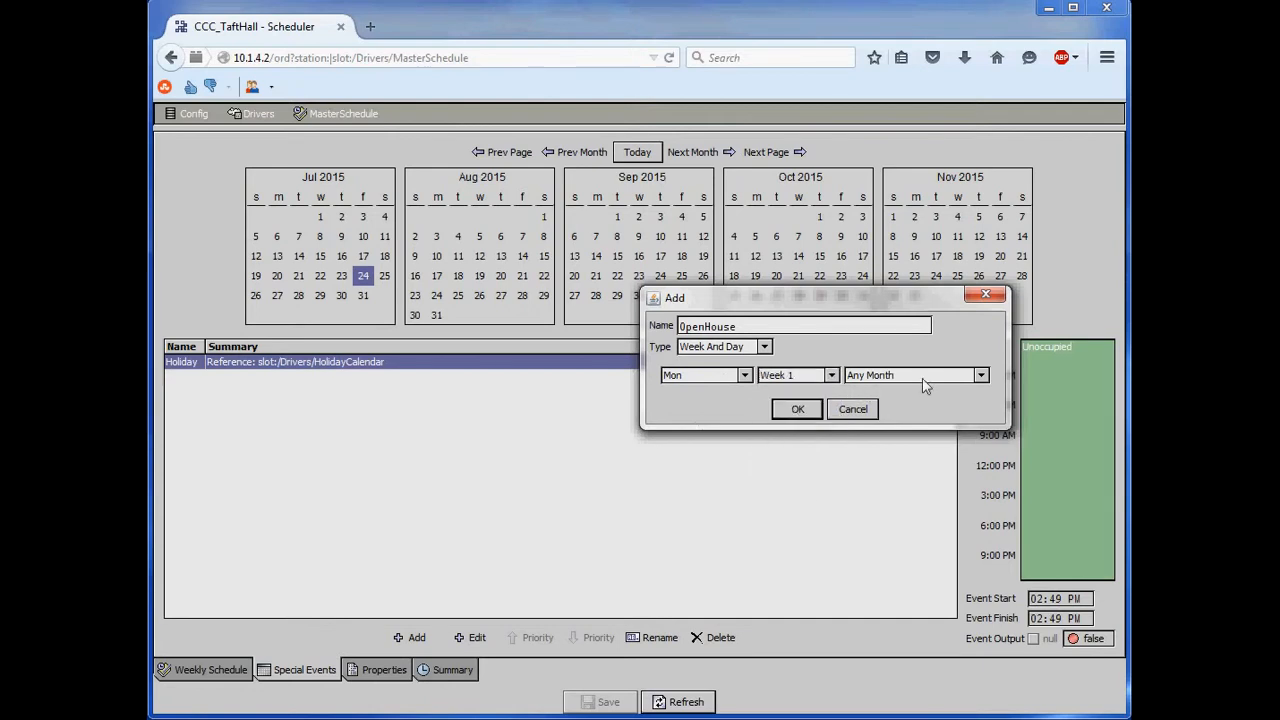
- Change the event type to Custom and select Jan, Mar, May, Jul, Sep and Nov with all weekdays from Sun to Sat
left_click(742, 357)
left_click(712, 415)
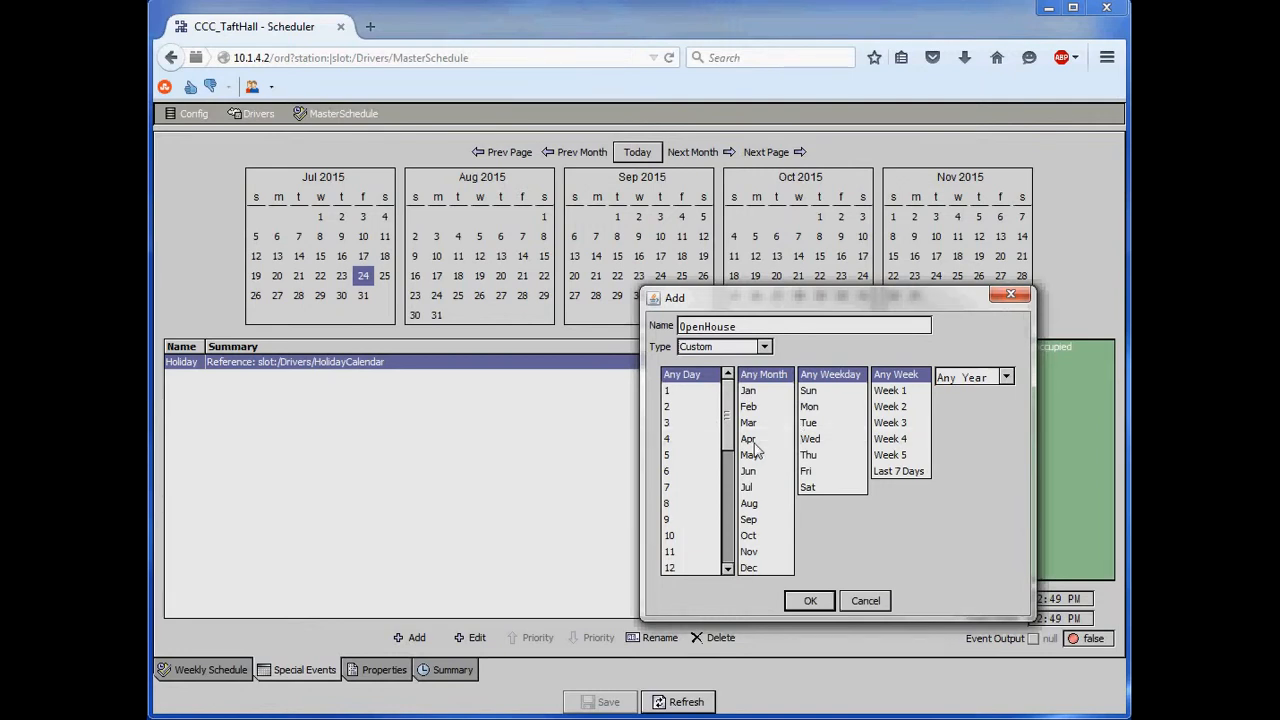
left_click(748, 393)
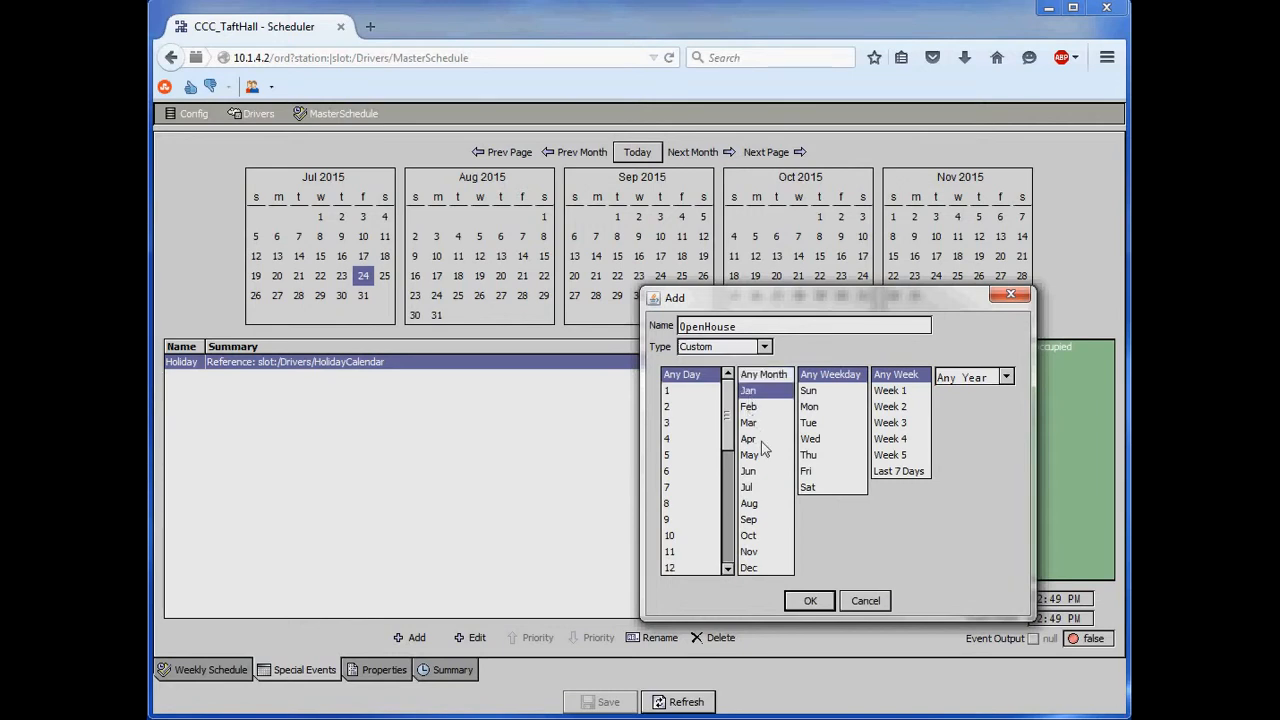
left_click(748, 423, "ctrl")
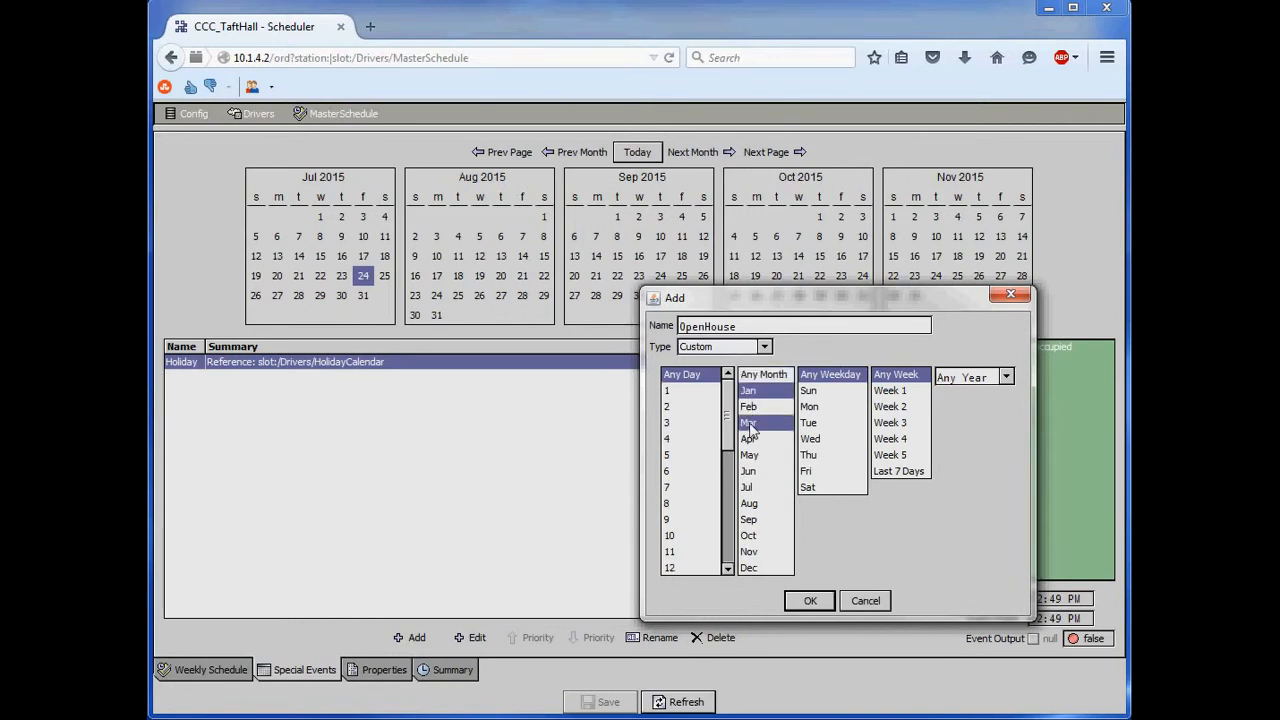
left_click(749, 455, "ctrl")
left_click(747, 488, "ctrl")
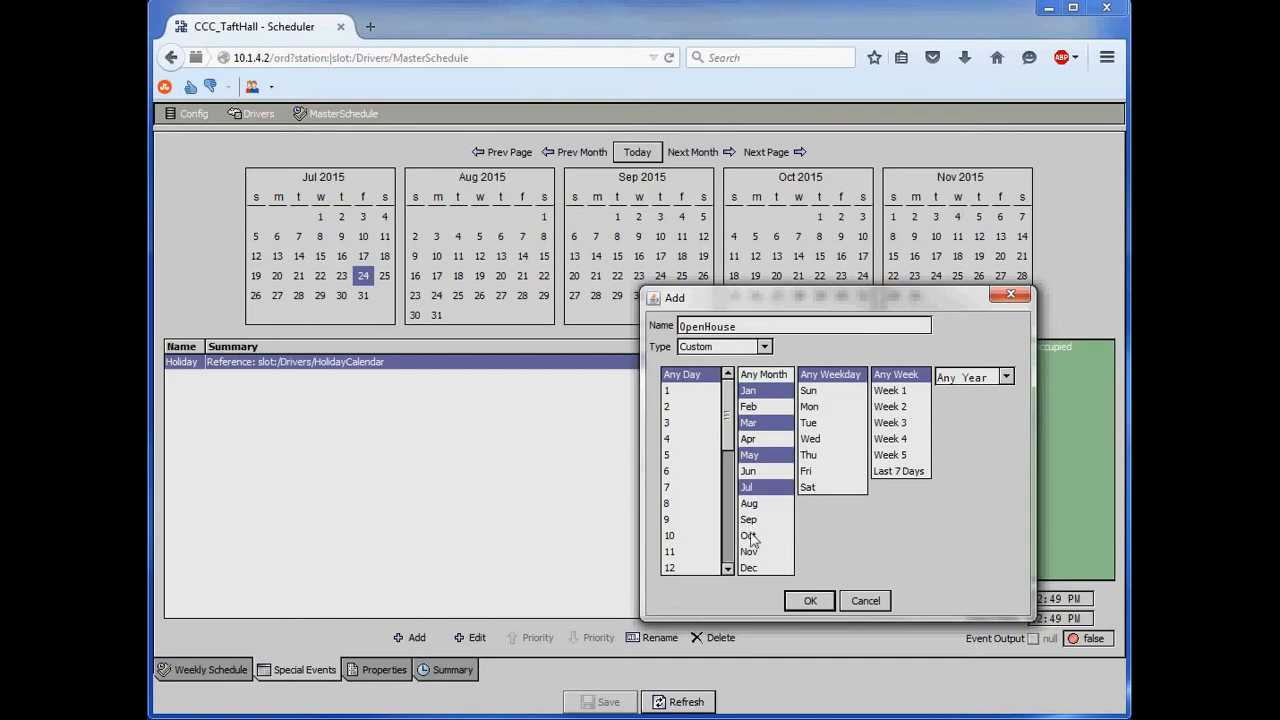
left_click(749, 520, "ctrl")
left_click(749, 552, "ctrl")
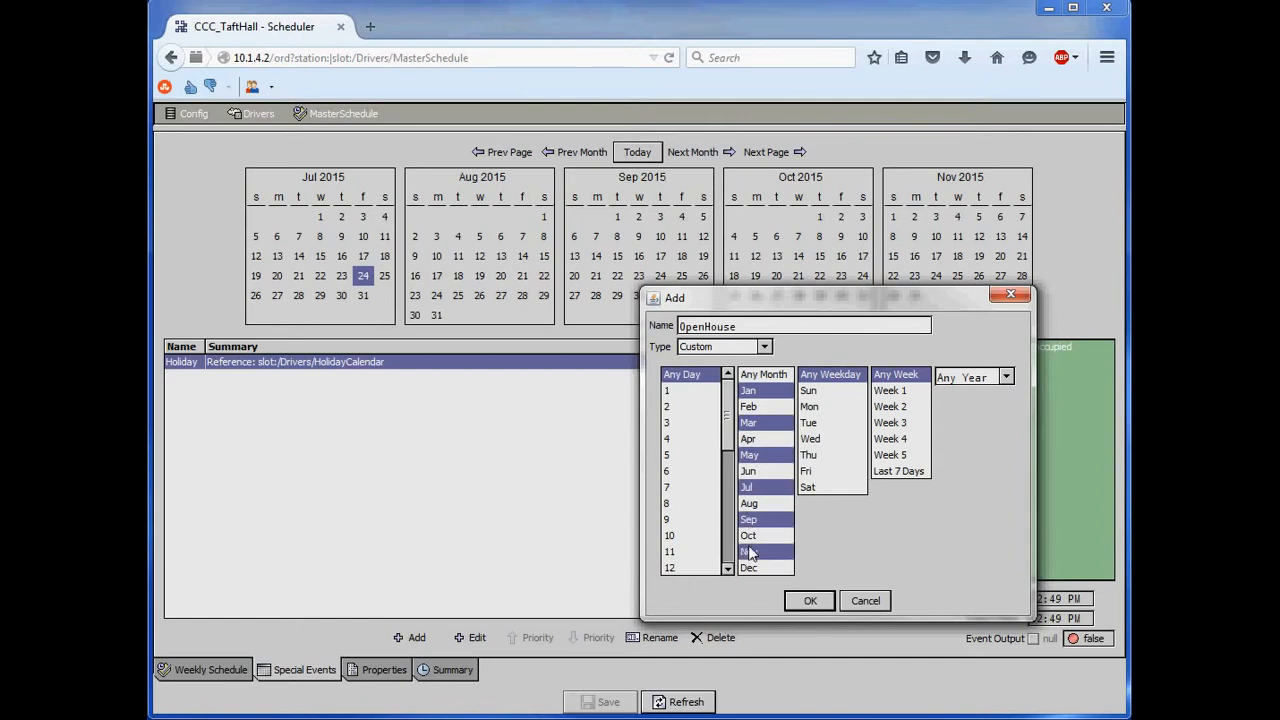
left_click(809, 391)
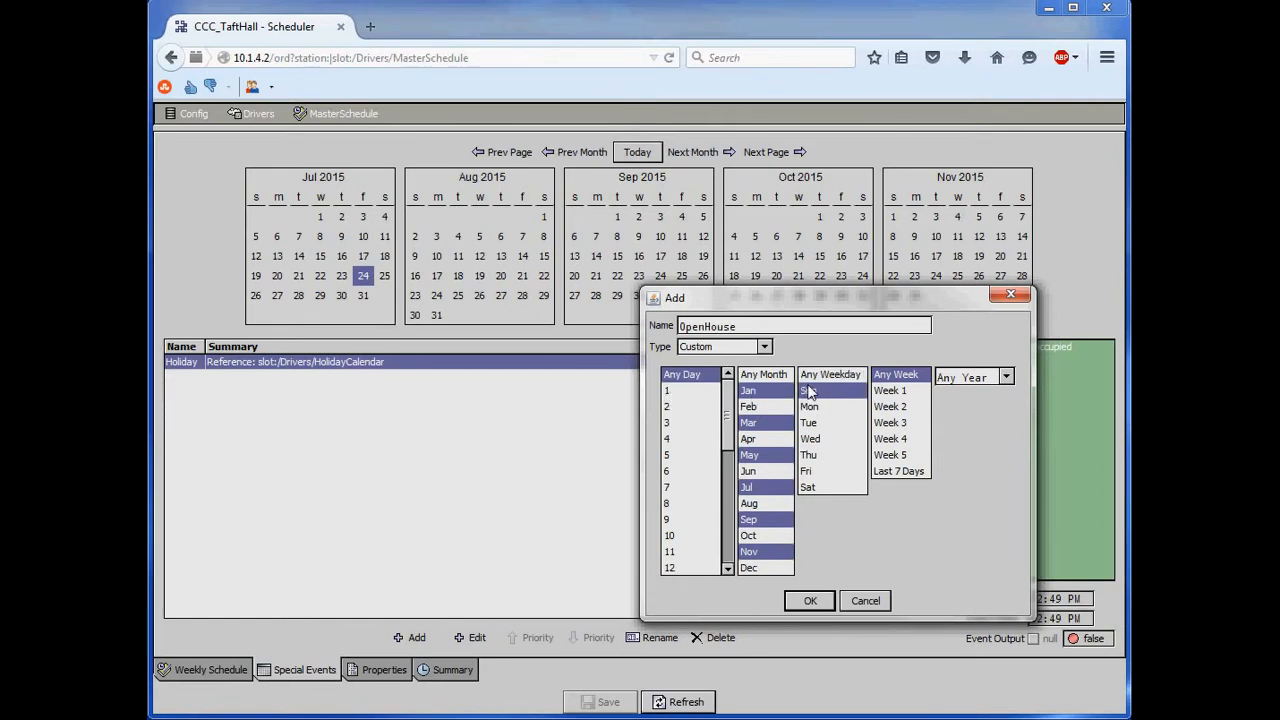
left_click(811, 487, "shift")
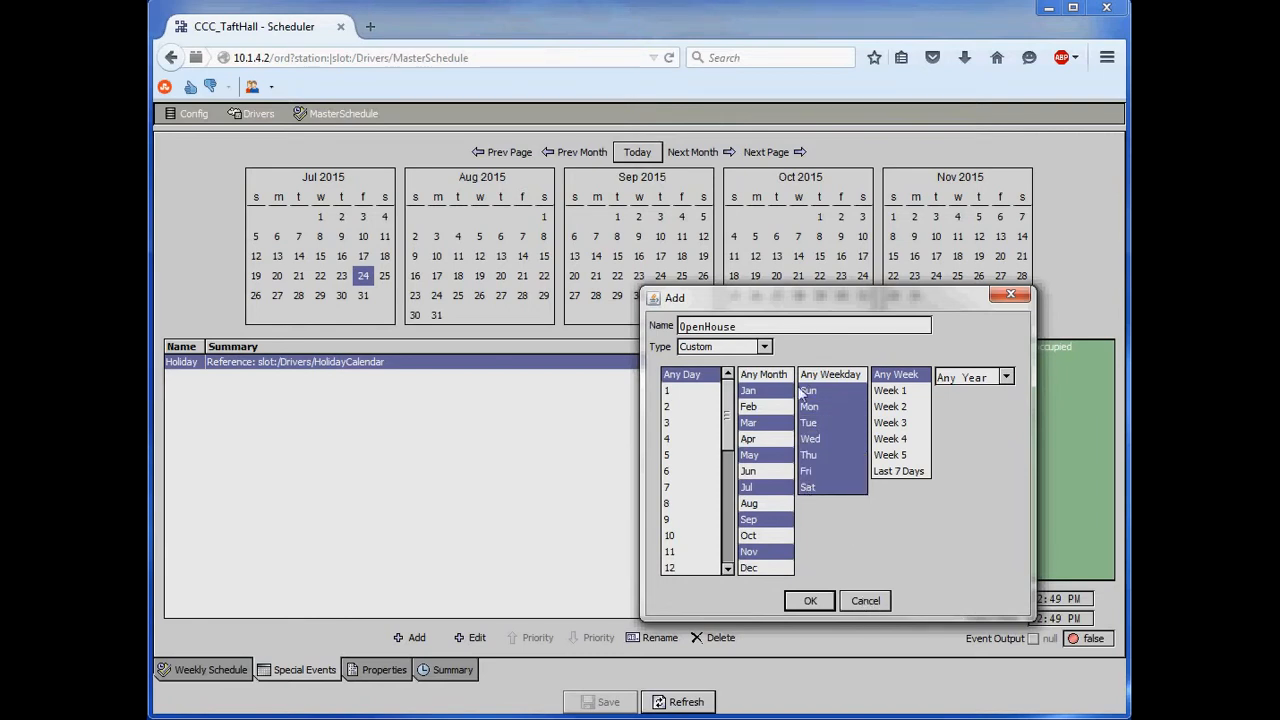
- Set the event type to Date and add the OpenHouse special event for 24 Jul 2015
left_click(768, 348)
left_click(738, 366)
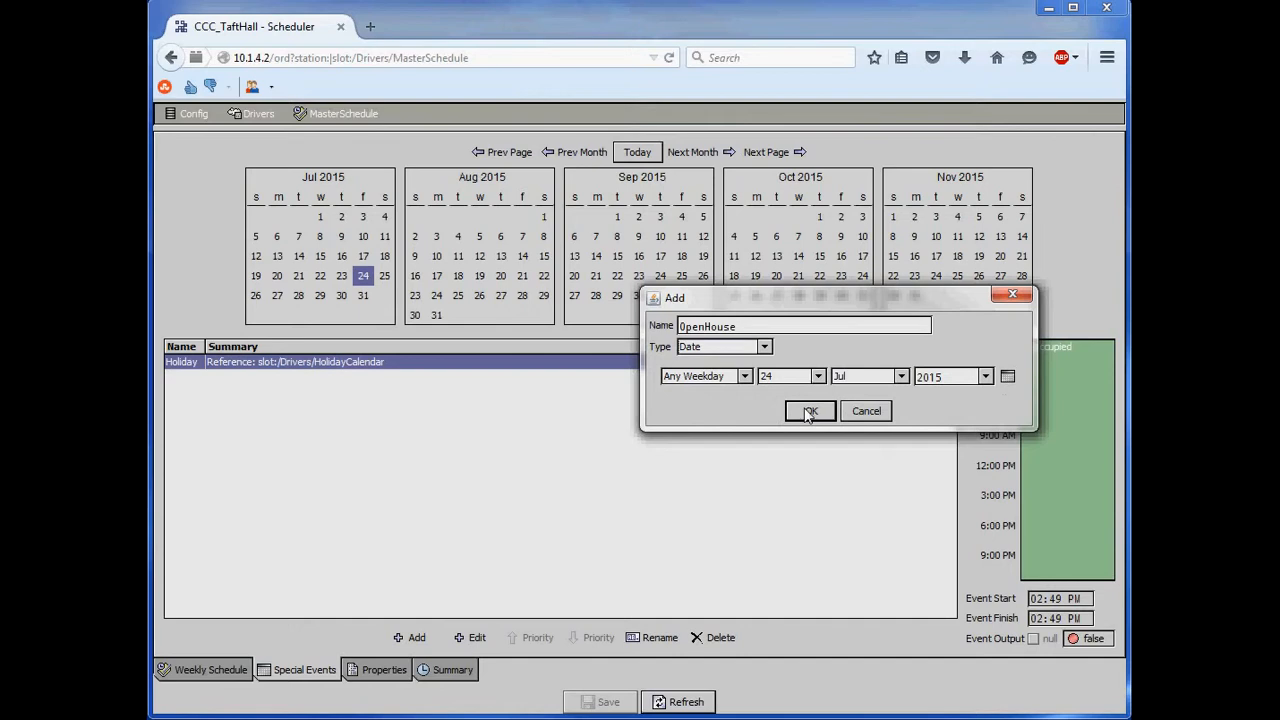
left_click(808, 412)
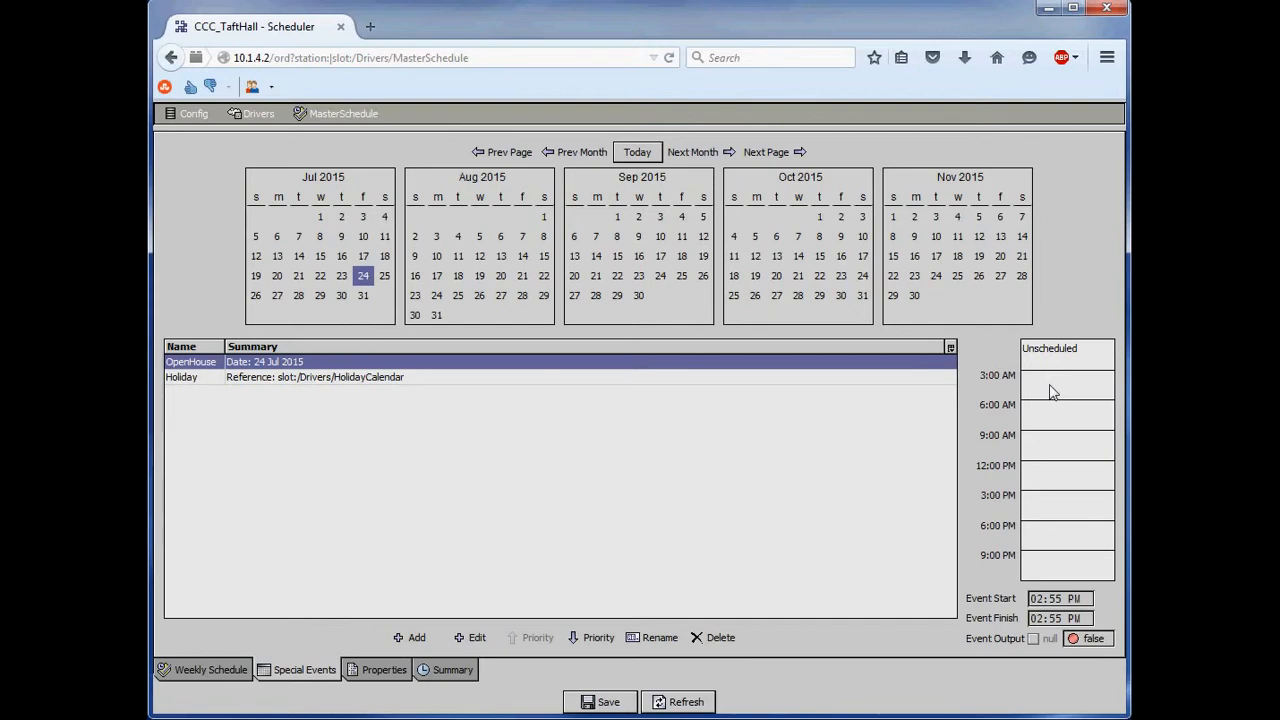
- Create a 6:00 AM to 3:30 PM time block for OpenHouse and set its output to Unoccupied
left_click_drag(1043, 380, 1047, 494)
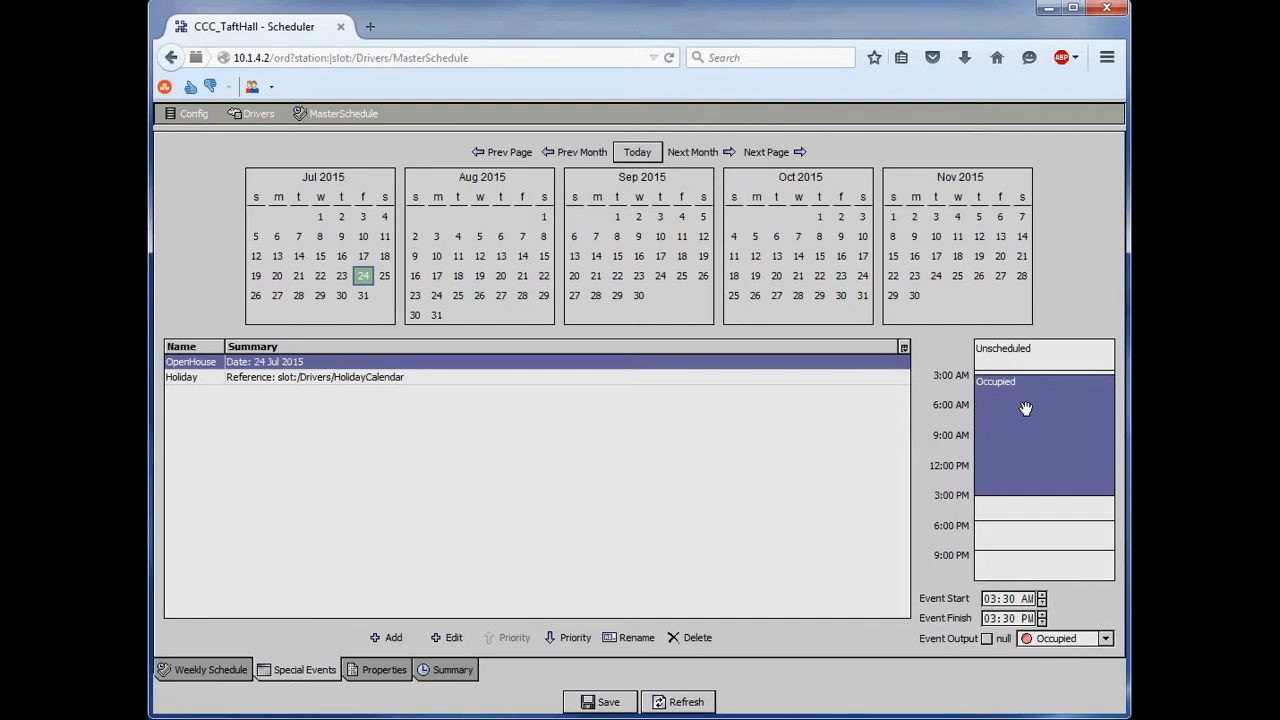
left_click_drag(1025, 408, 1026, 434)
left_click(1105, 638)
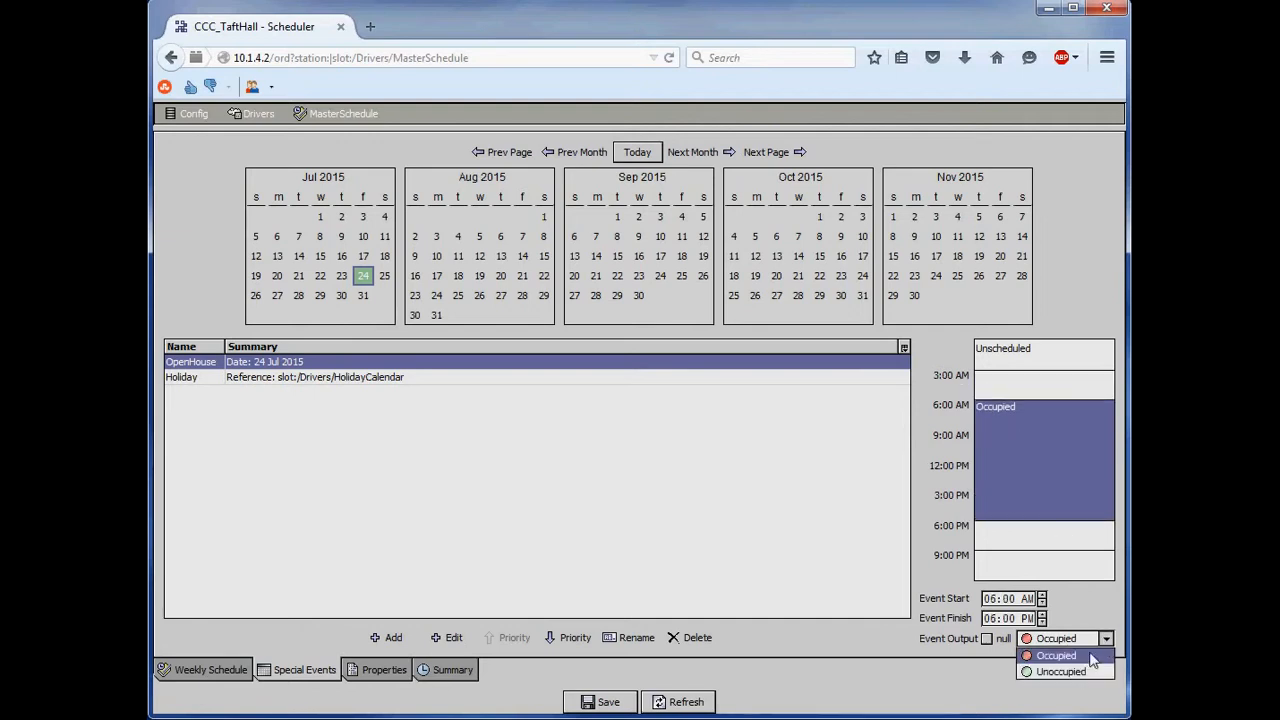
left_click(1088, 671)
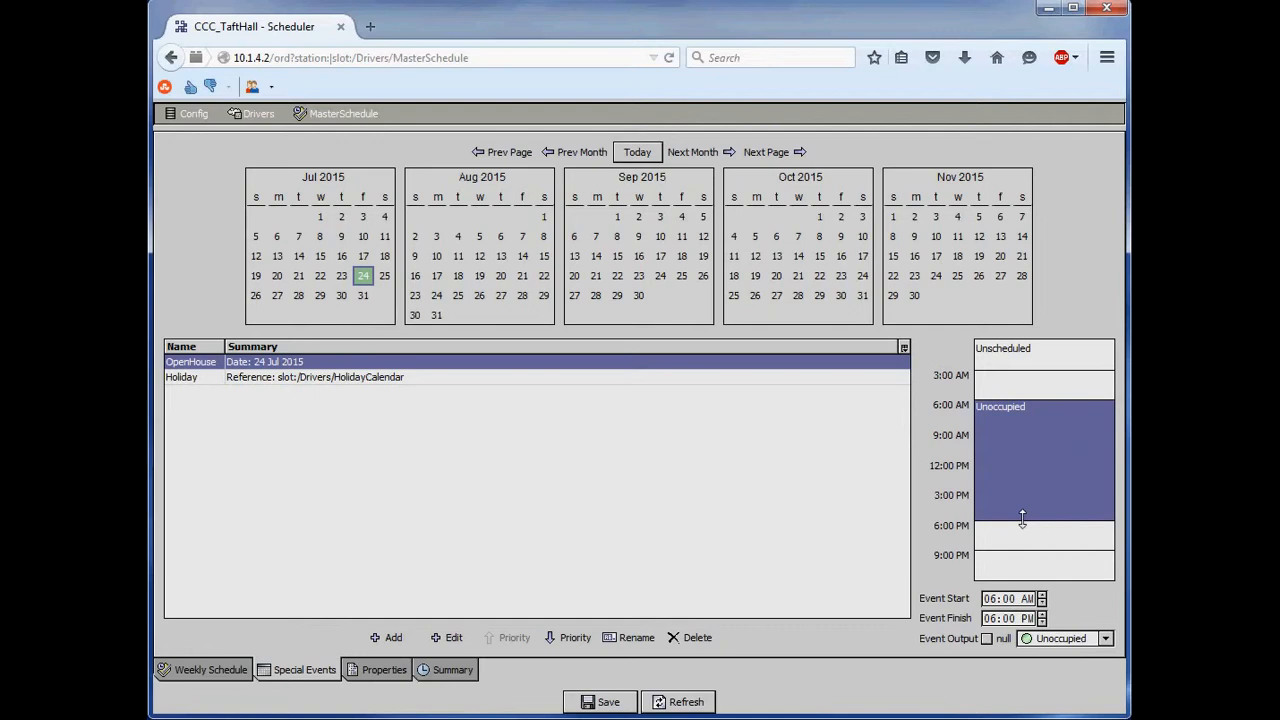
left_click_drag(1022, 518, 1021, 496)
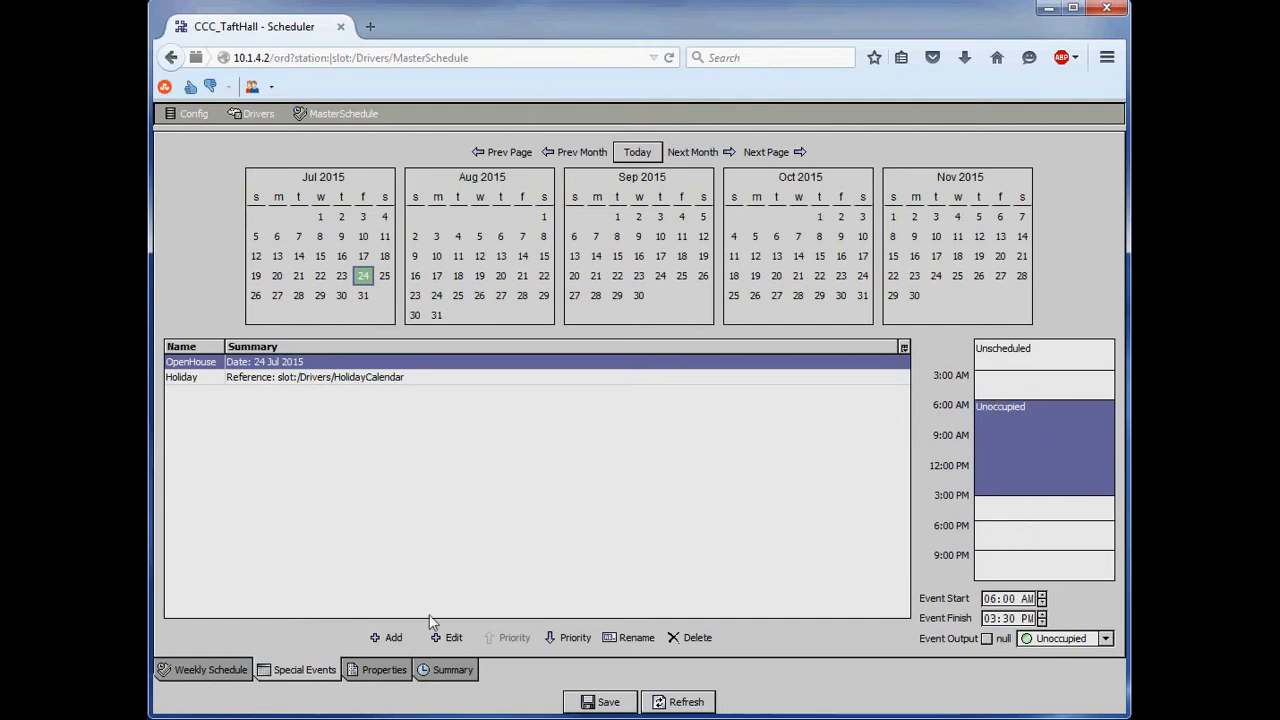
- Check the weekly schedule, return to the special events and extend the OpenHouse block to start at 3:00 AM
left_click(232, 672)
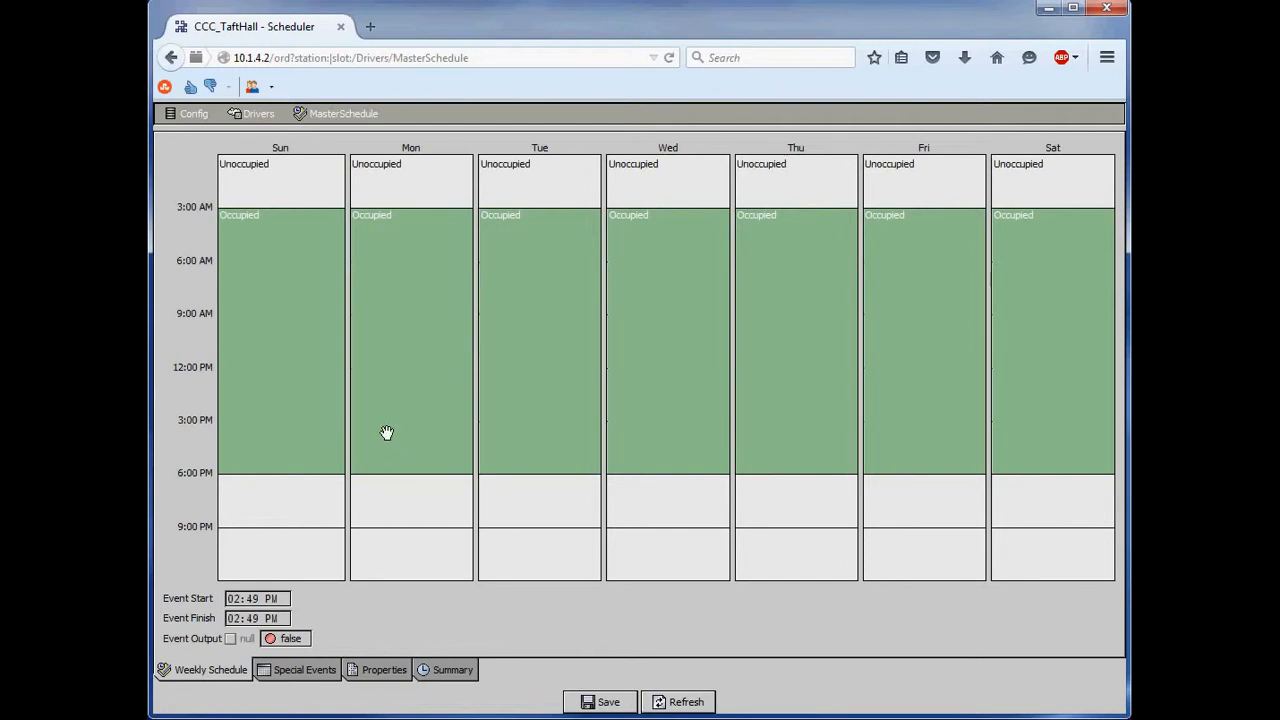
left_click(309, 673)
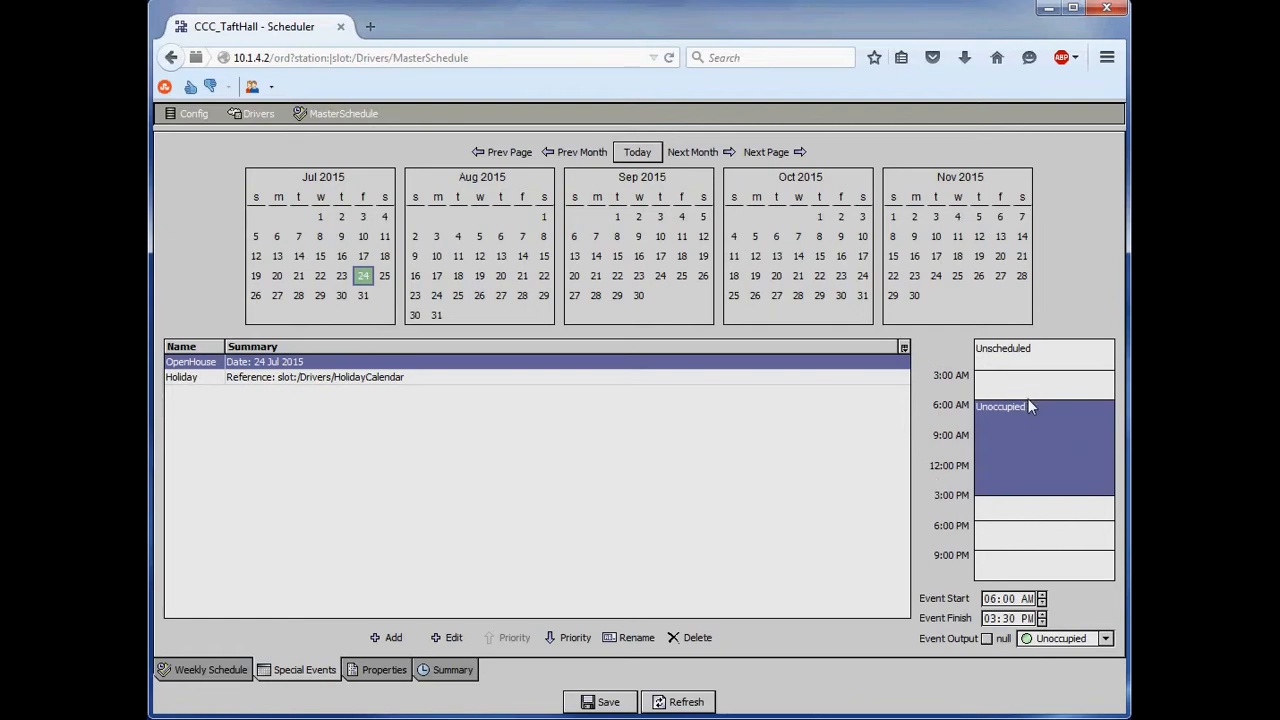
mouse_move(1027, 399)
left_mouse_down()
mouse_move(1030, 345)
mouse_move(1037, 414)
mouse_move(1031, 402)
left_mouse_up()
right_click(1036, 449)
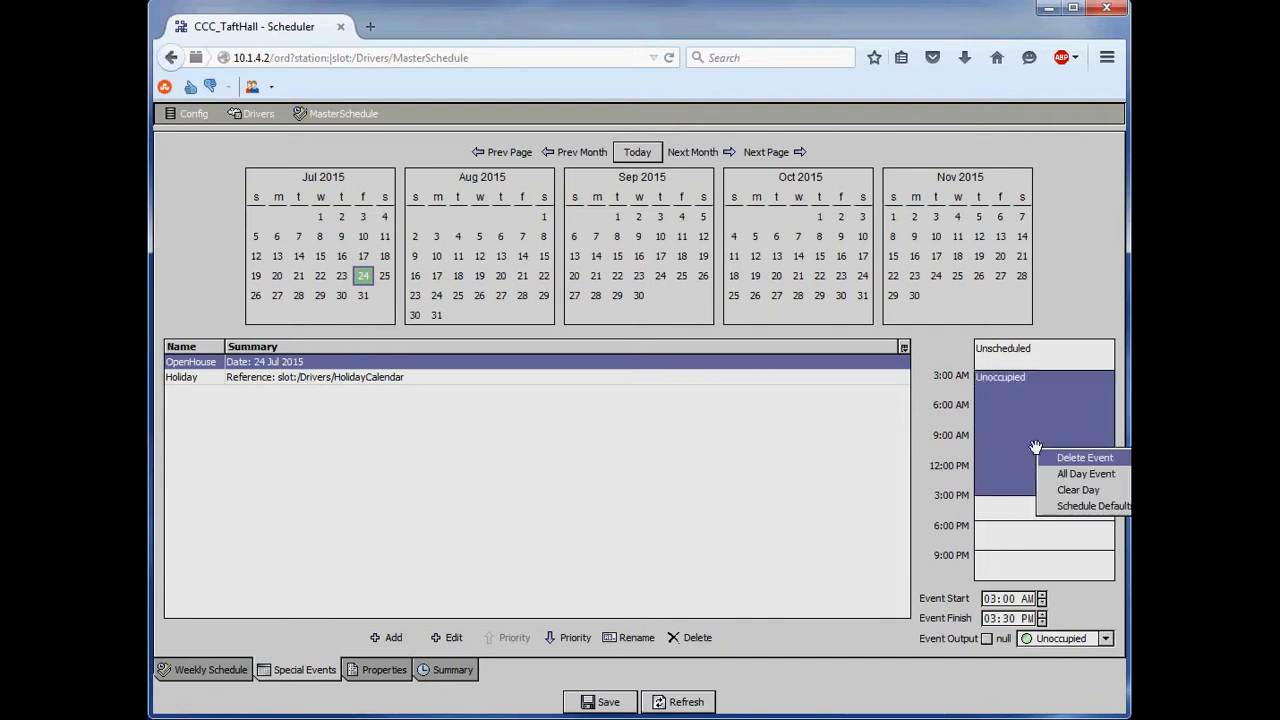
left_click(1023, 412)
- Set the output of the OpenHouse time block to Occupied and deselect the event
left_click(1006, 600)
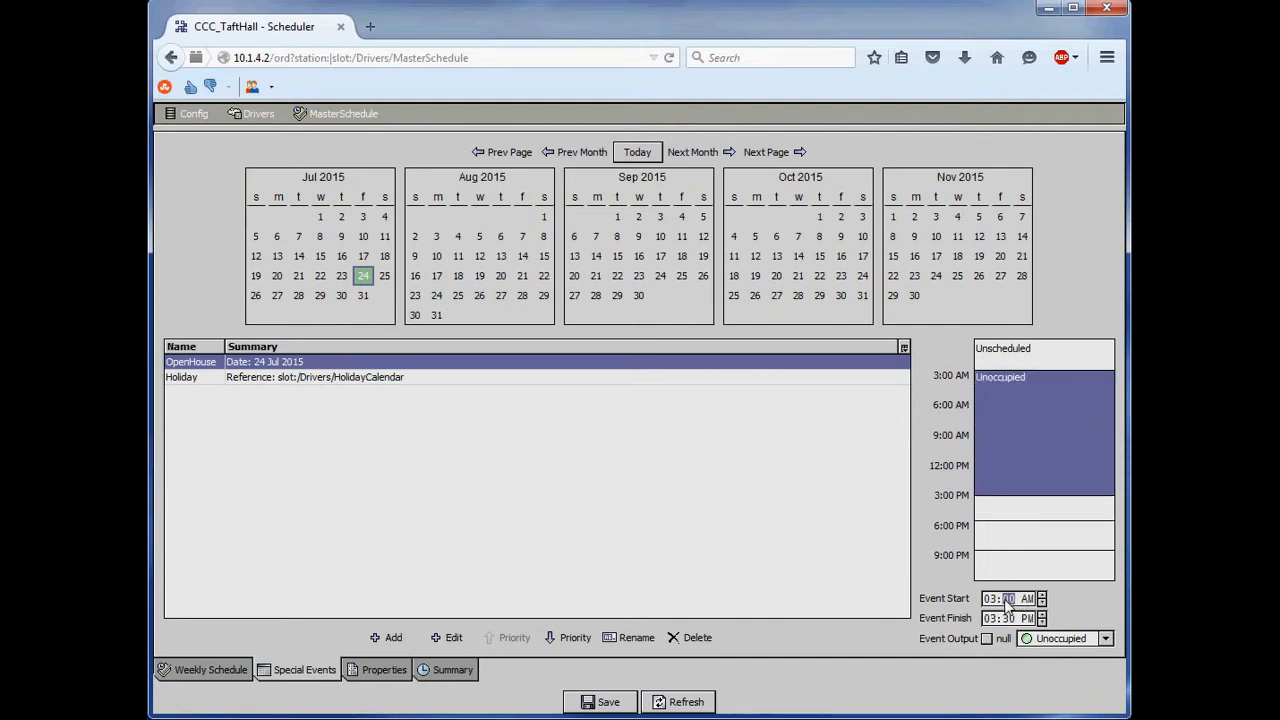
left_click(989, 598)
left_click(989, 469)
left_click(1105, 641)
left_click(1060, 660)
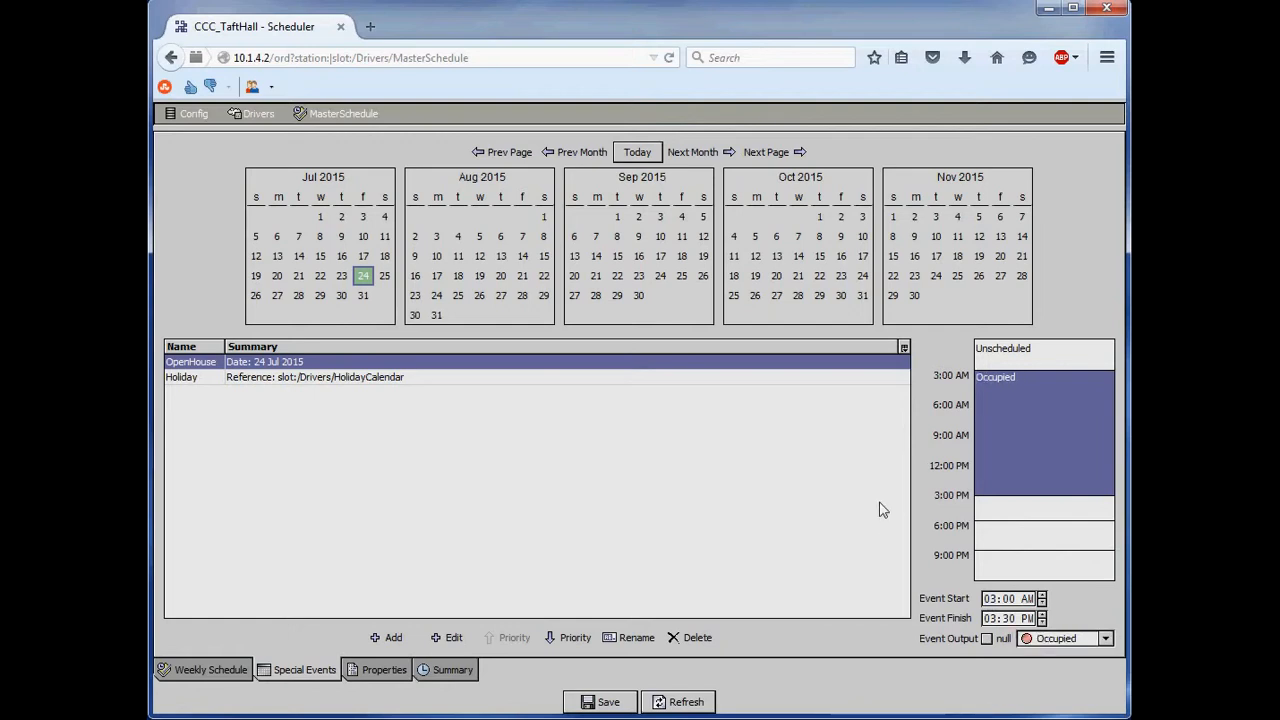
left_click(827, 503)
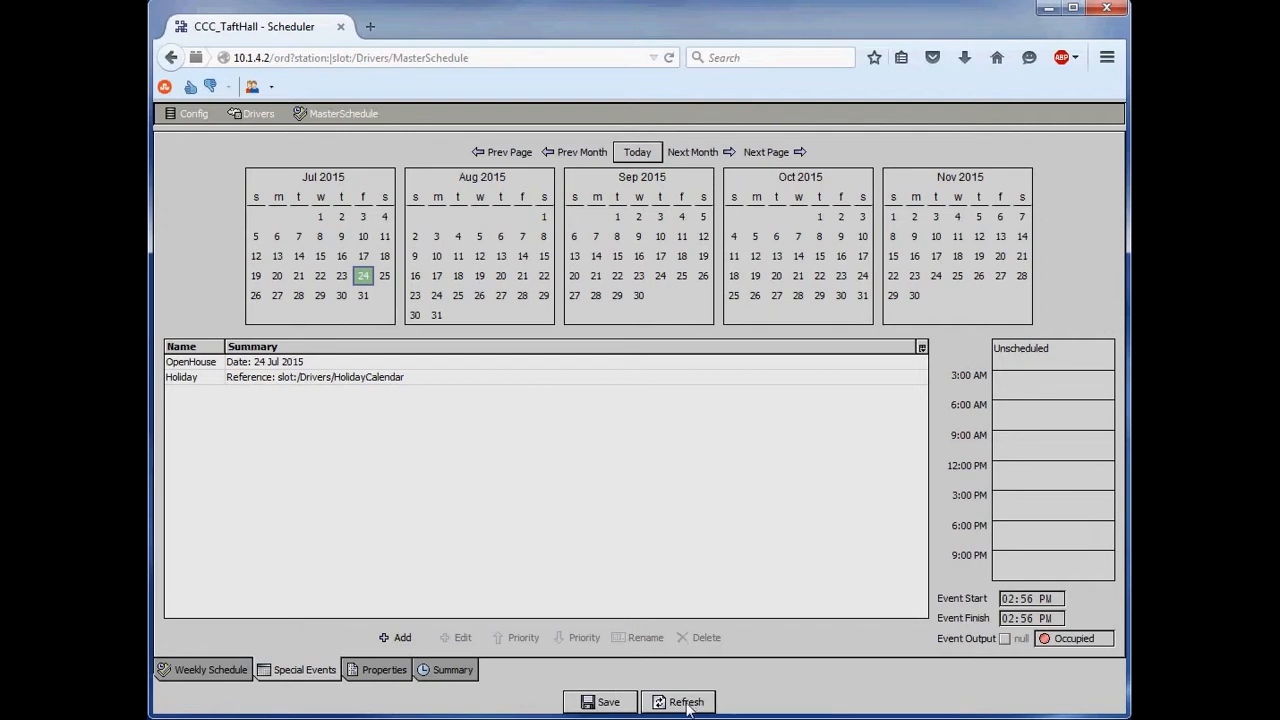
- Compare the daily schedules of the OpenHouse and Holiday special events
left_click(210, 366)
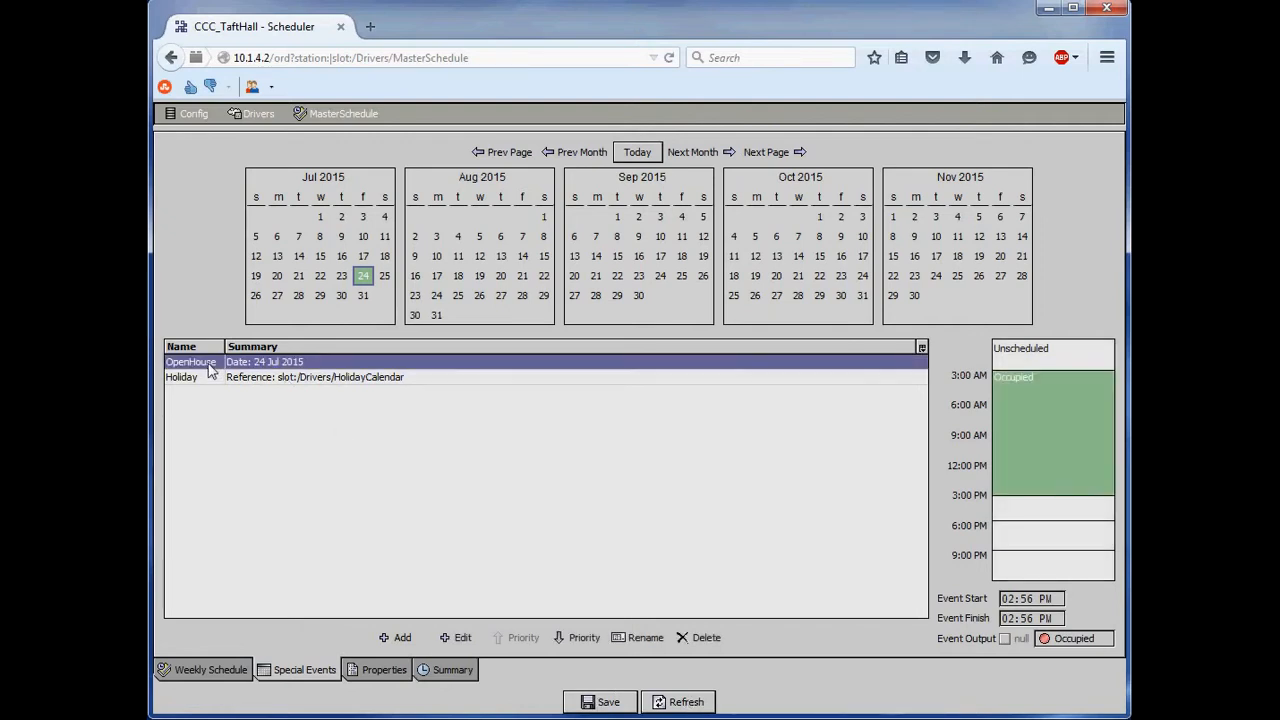
left_click(207, 378)
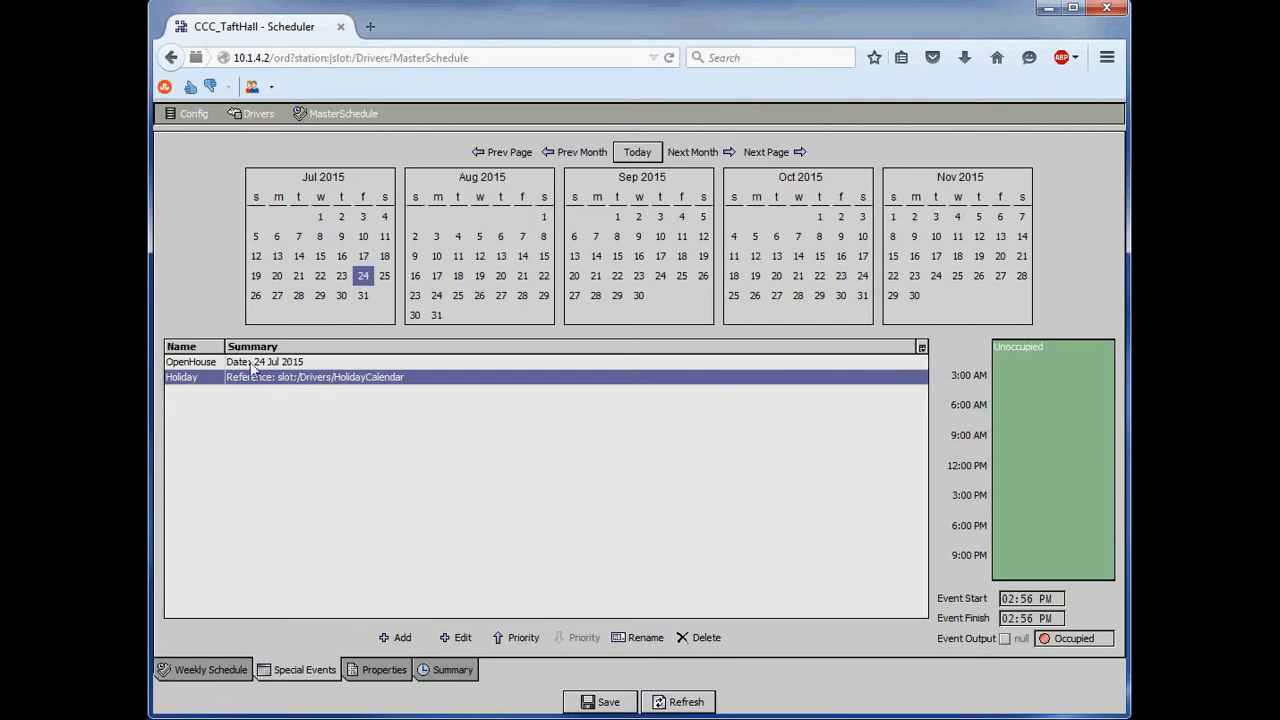
left_click(189, 365)
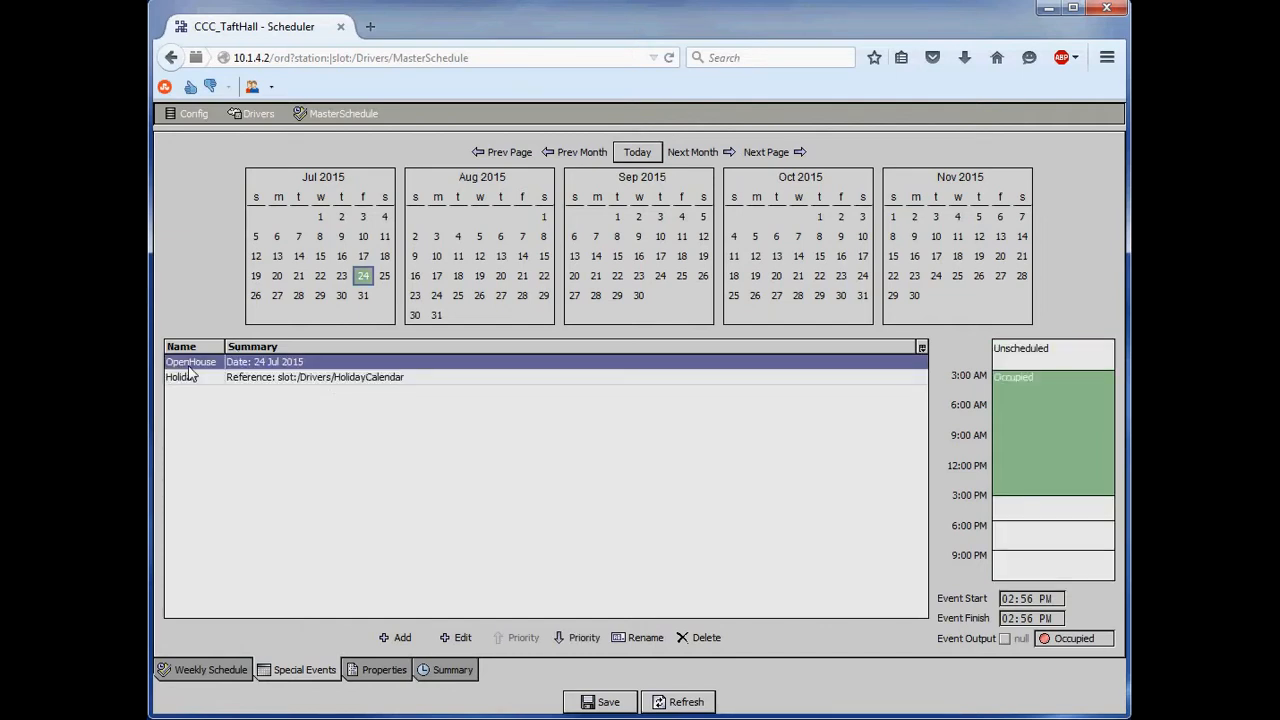
- Raise the priority of the Holiday special event above OpenHouse
left_click(995, 402)
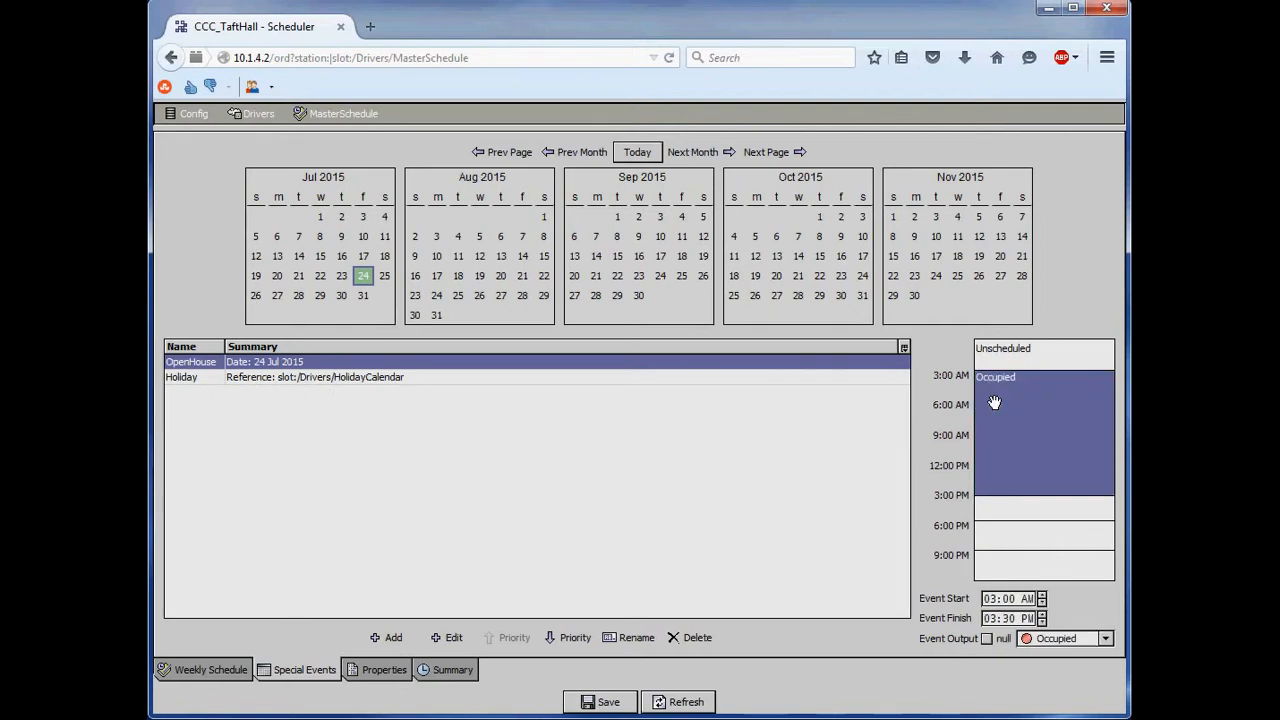
left_click(746, 381)
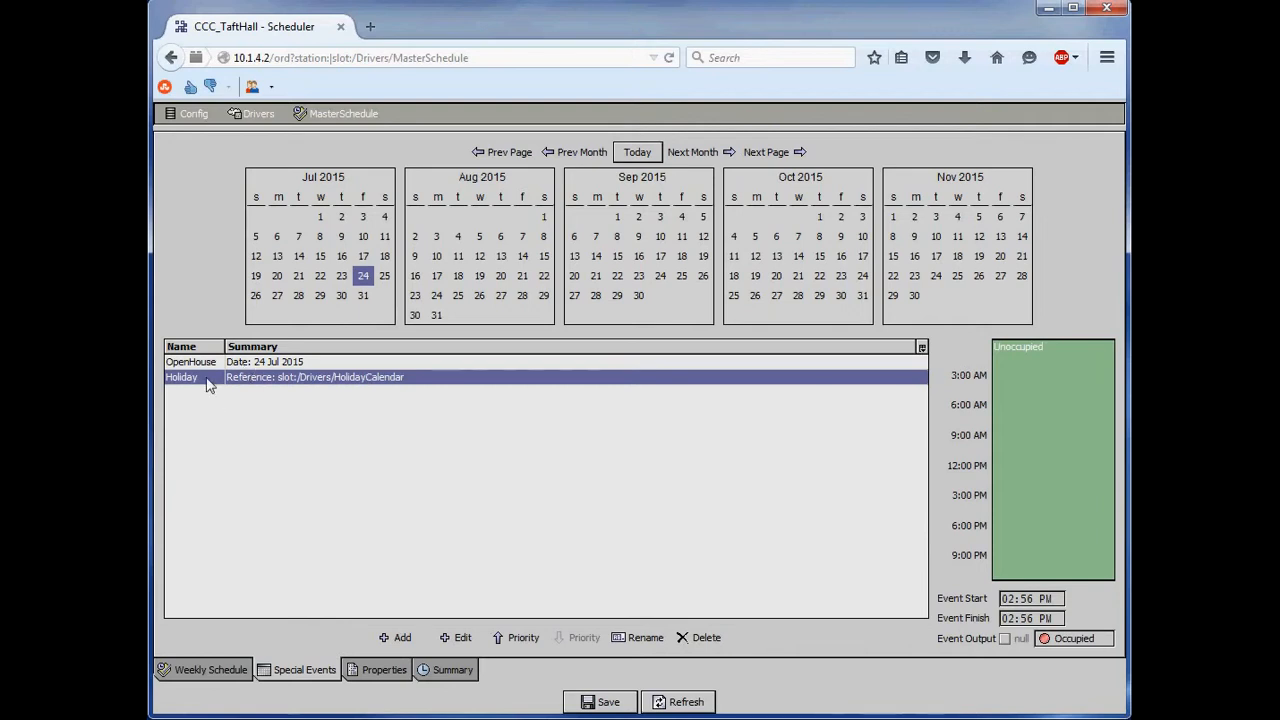
left_click(500, 640)
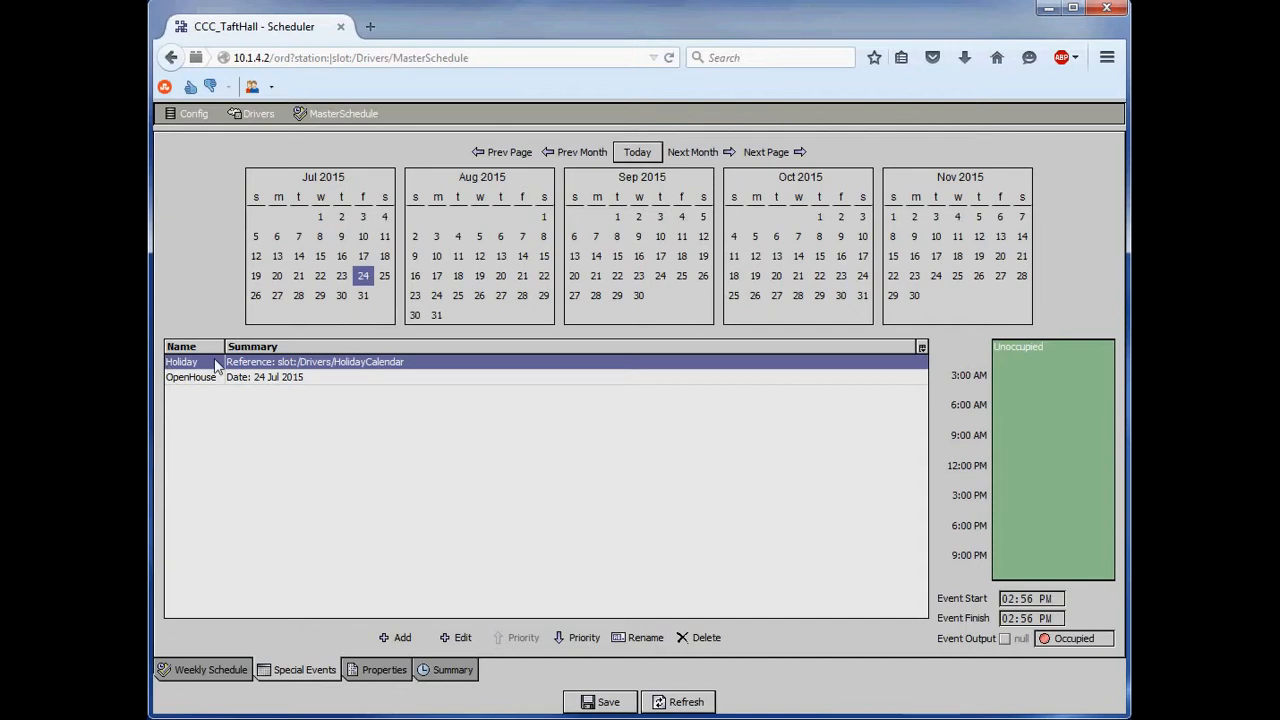
- Check the rename and date editing dialogs of the OpenHouse event, cancelling each without changes
left_click(195, 380)
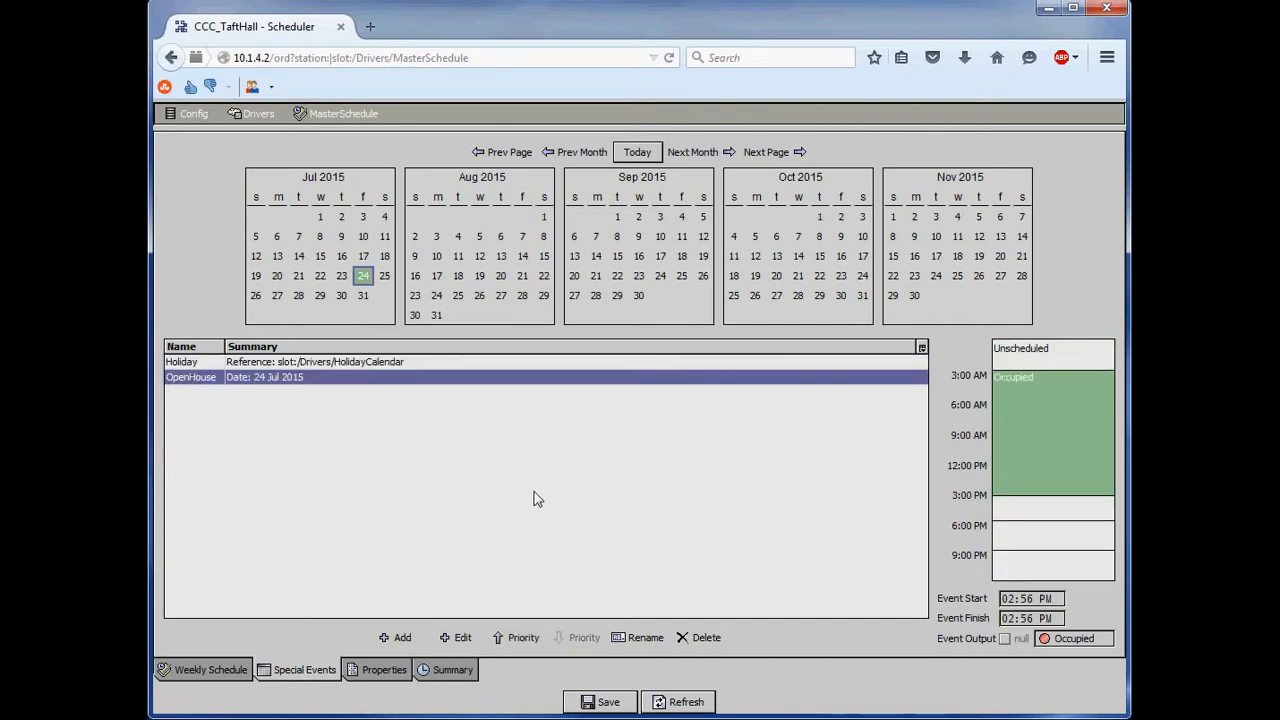
left_click(638, 640)
left_click(876, 387)
double_click(278, 384)
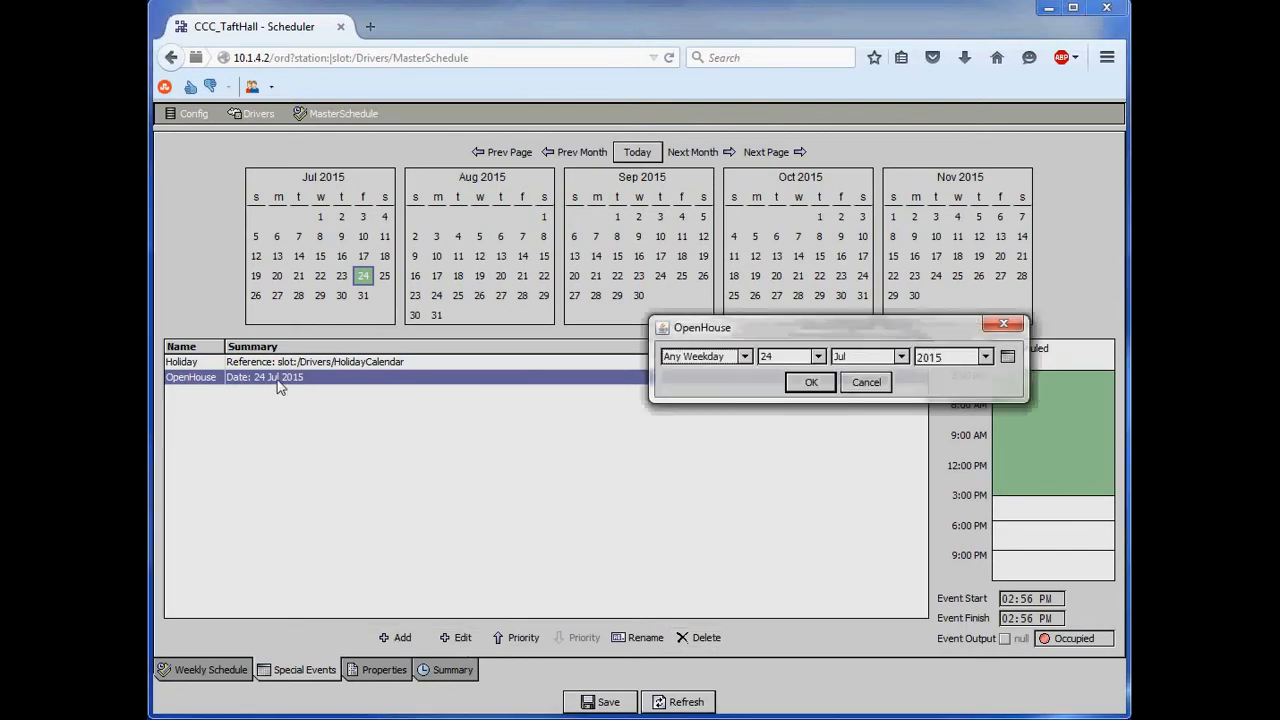
left_click(864, 383)
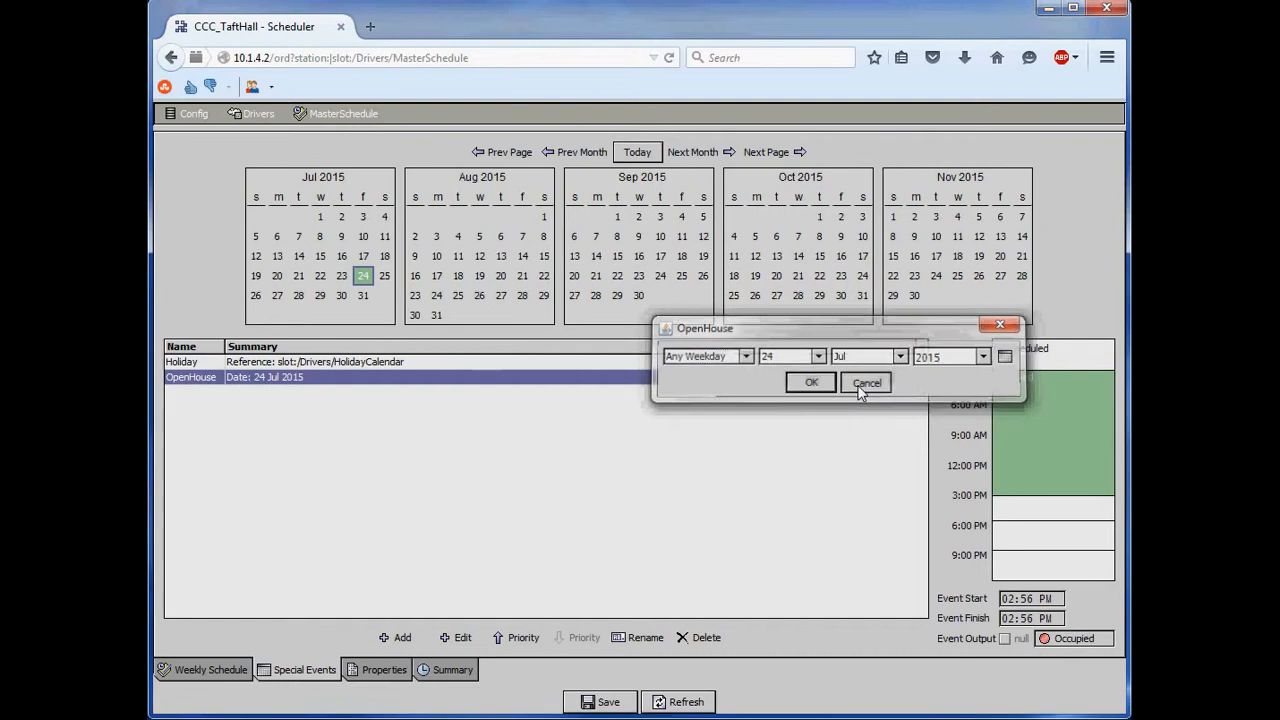
- Delete the OpenHouse special event and save the schedule
left_click(697, 640)
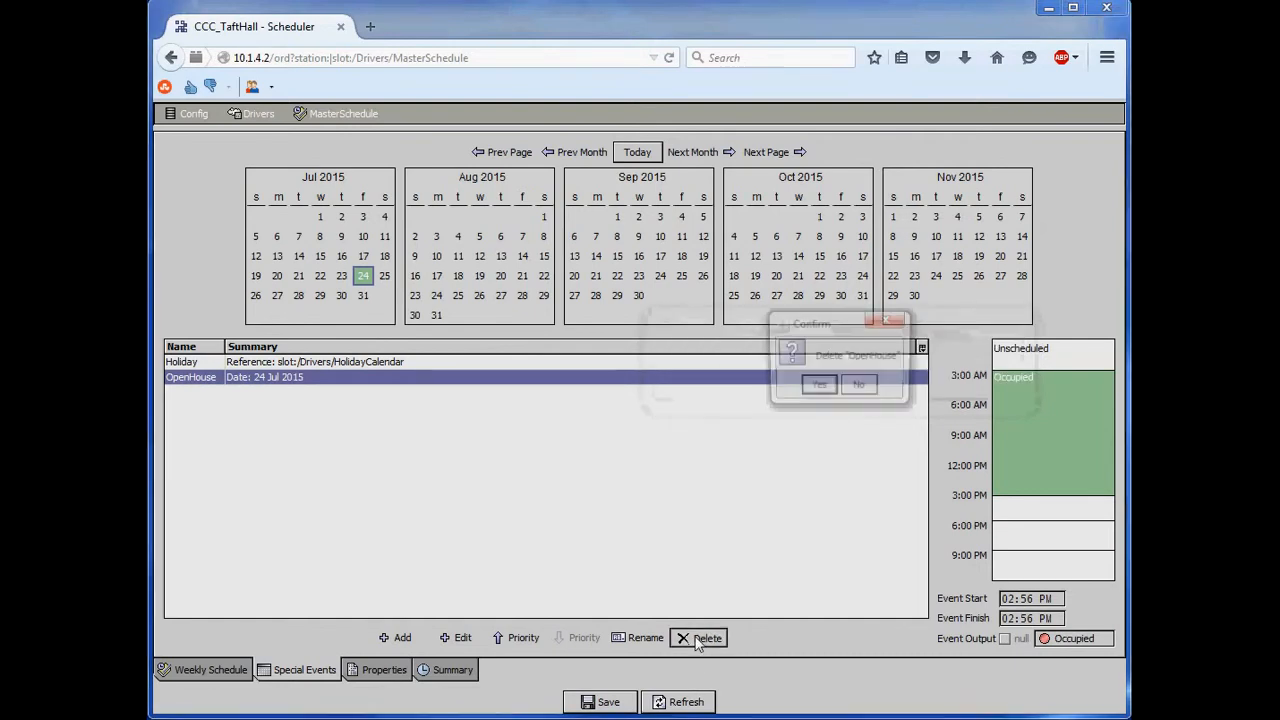
left_click(818, 387)
left_click(606, 703)
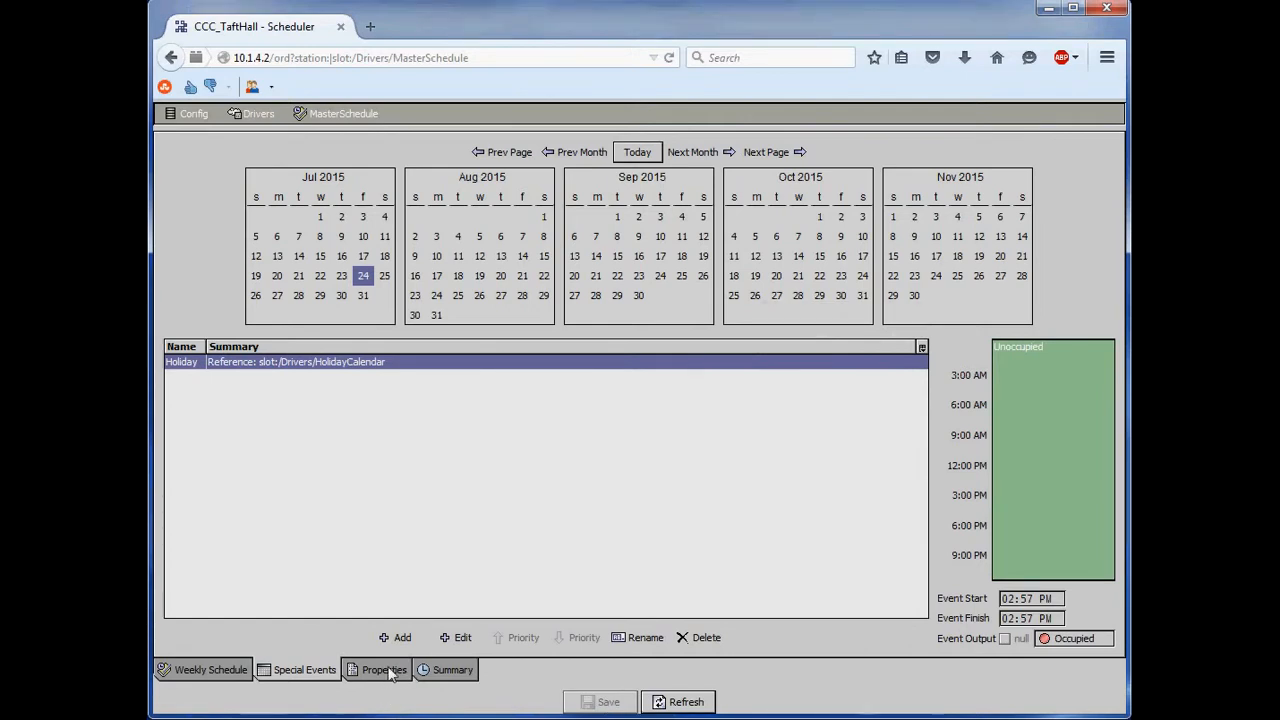
- Review the schedule's summary and properties, comparing the default output with the unscheduled hours of the weekly schedule
left_click(460, 676)
left_click(374, 673)
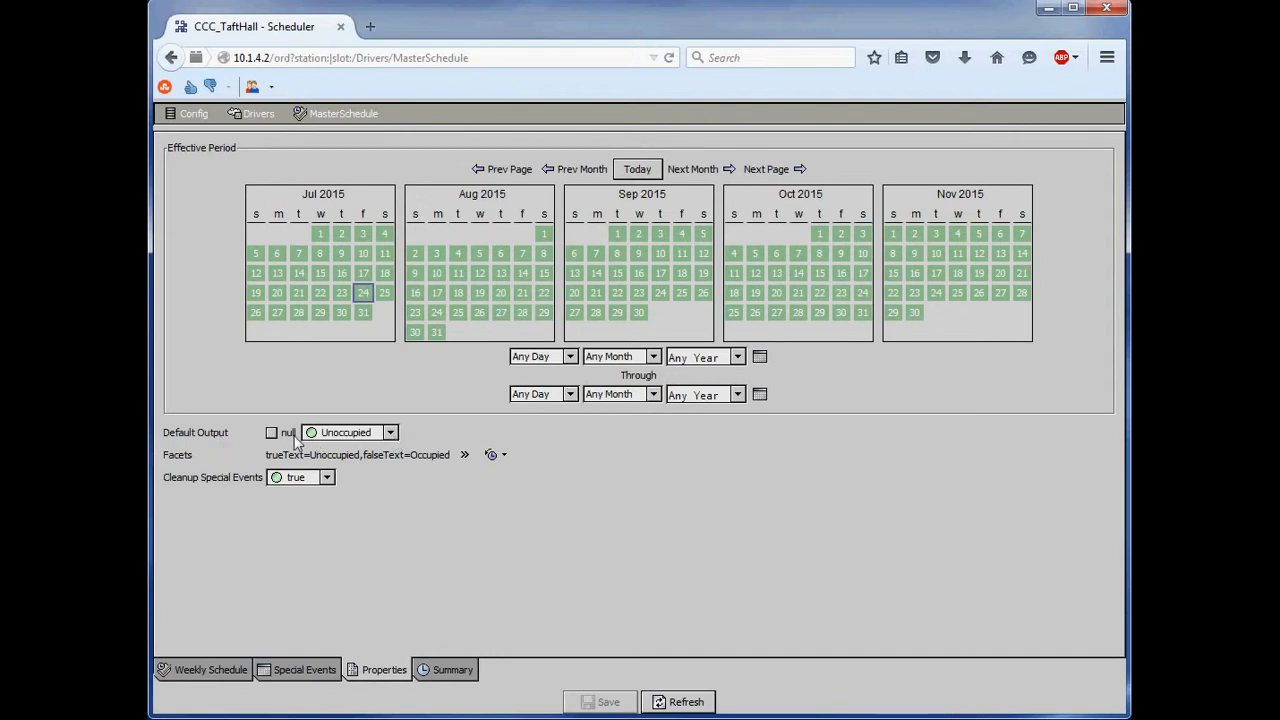
left_click(238, 670)
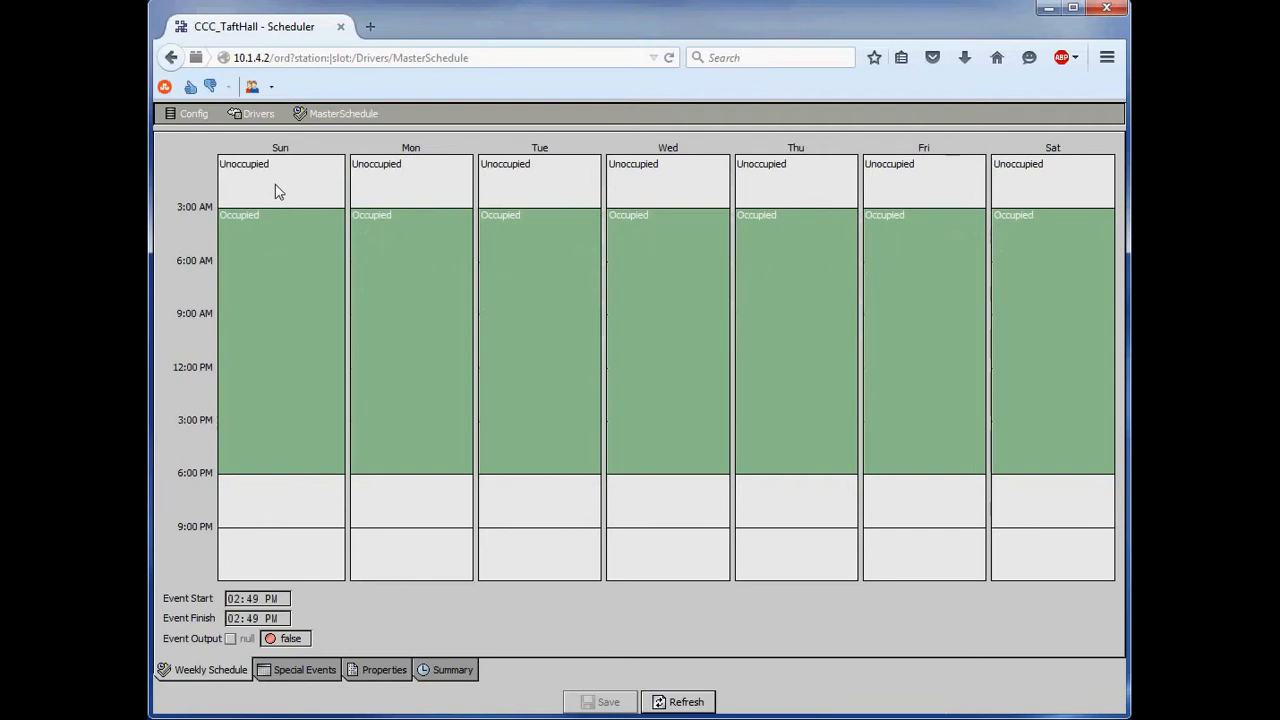
left_click(379, 674)
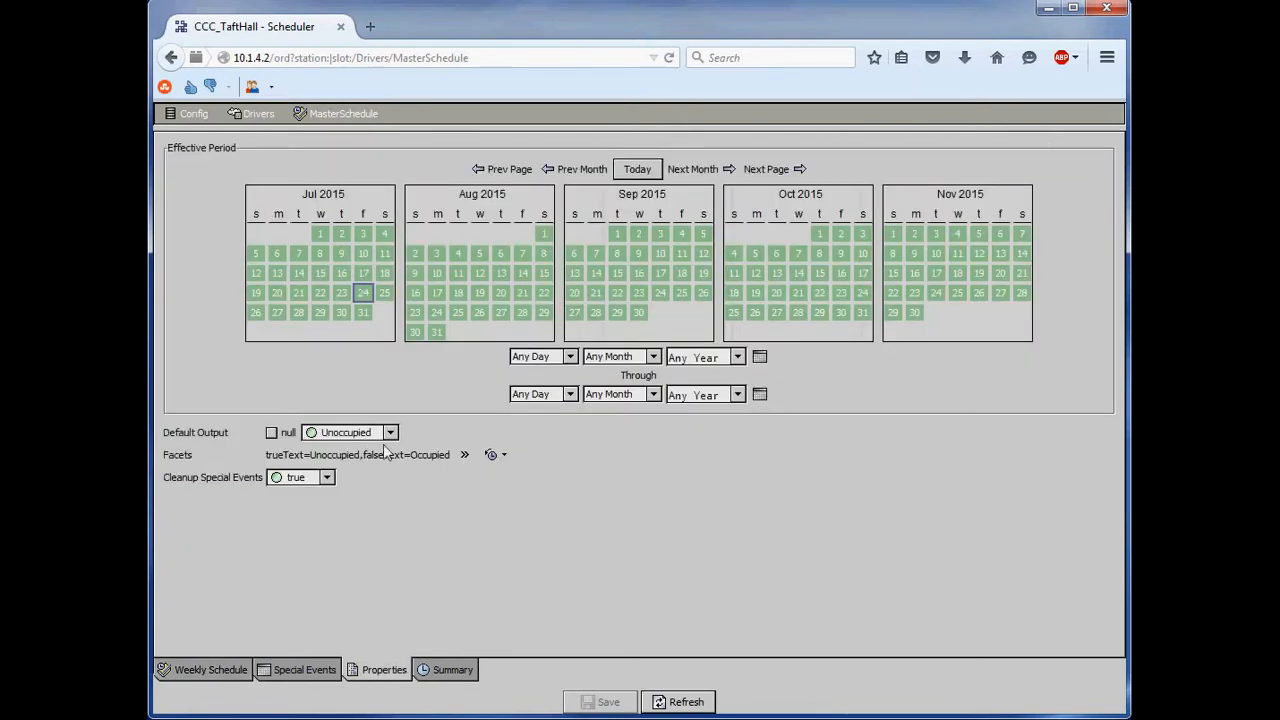
- Return to the first floor graphic, open its holiday calendar and start a new Week And Day event named Thanksgiving
left_click(174, 59)
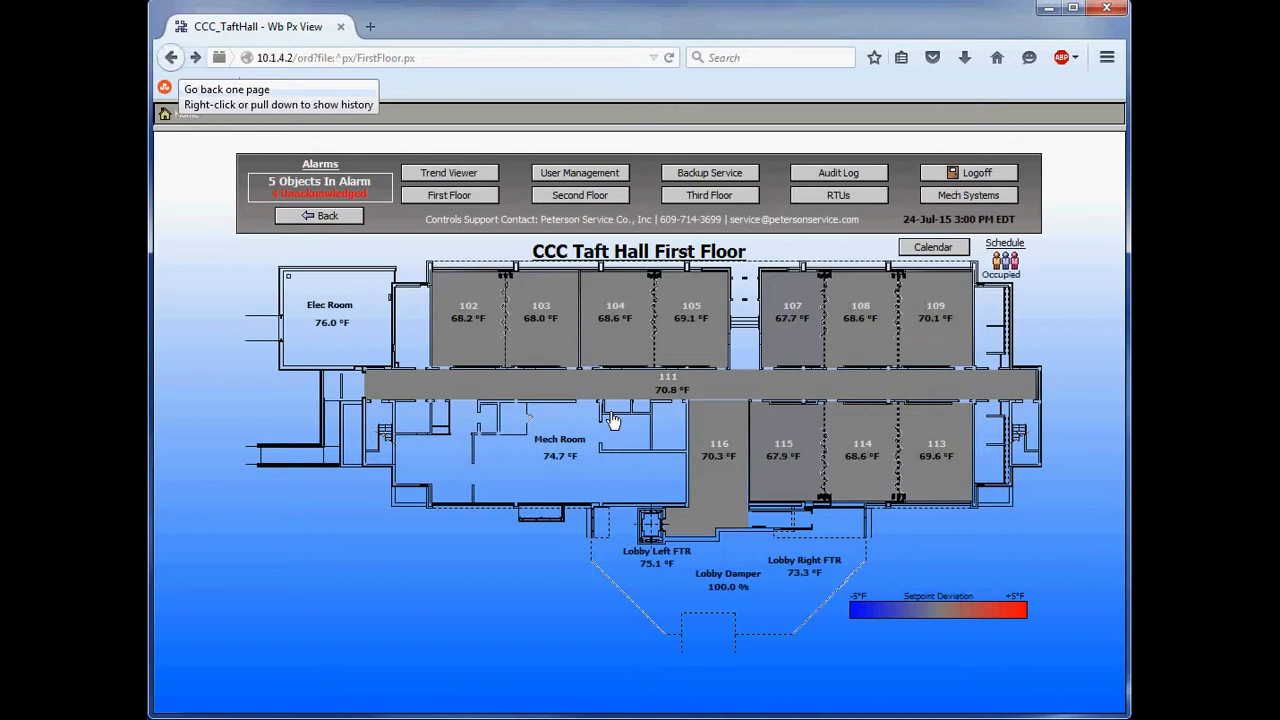
left_click(932, 249)
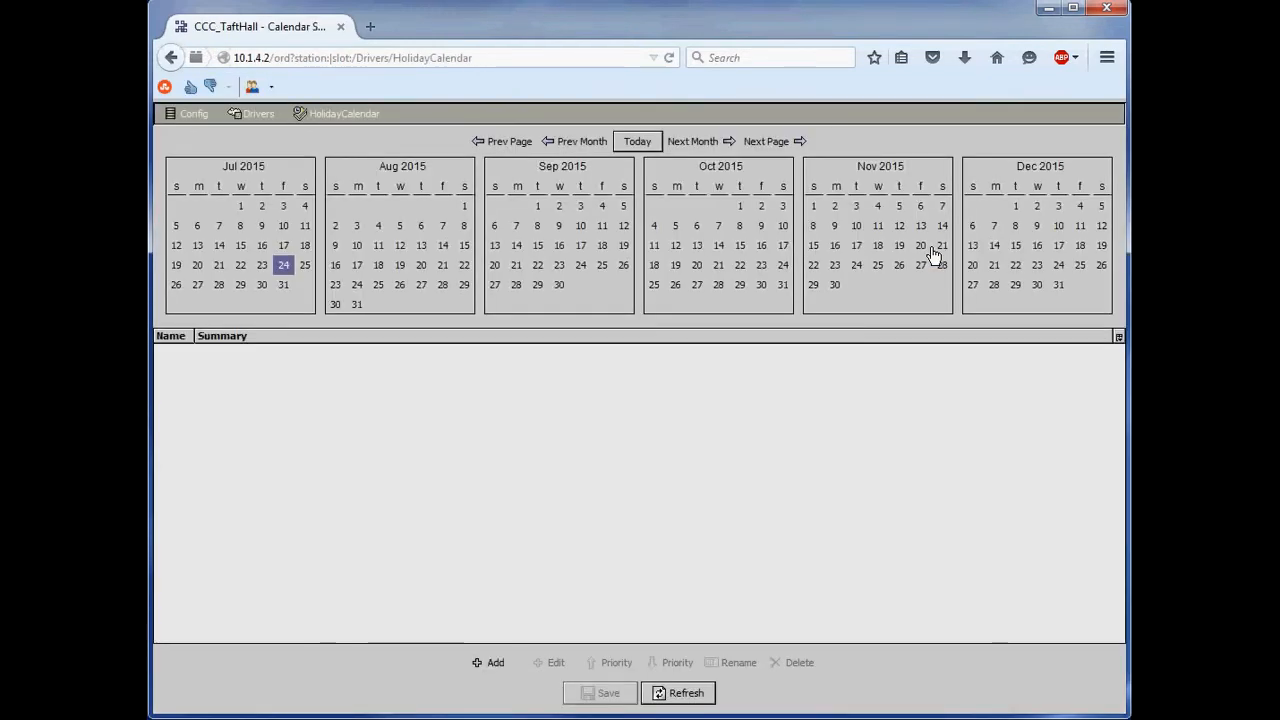
left_click(490, 664)
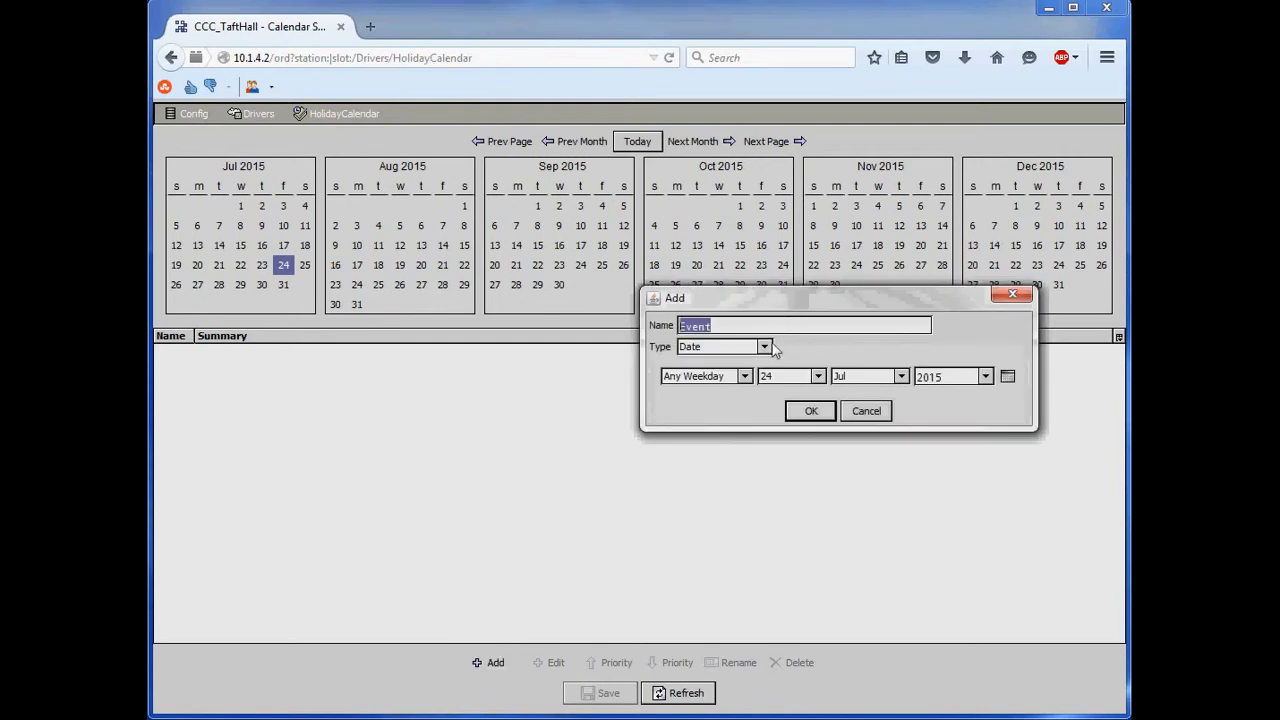
left_click(766, 347)
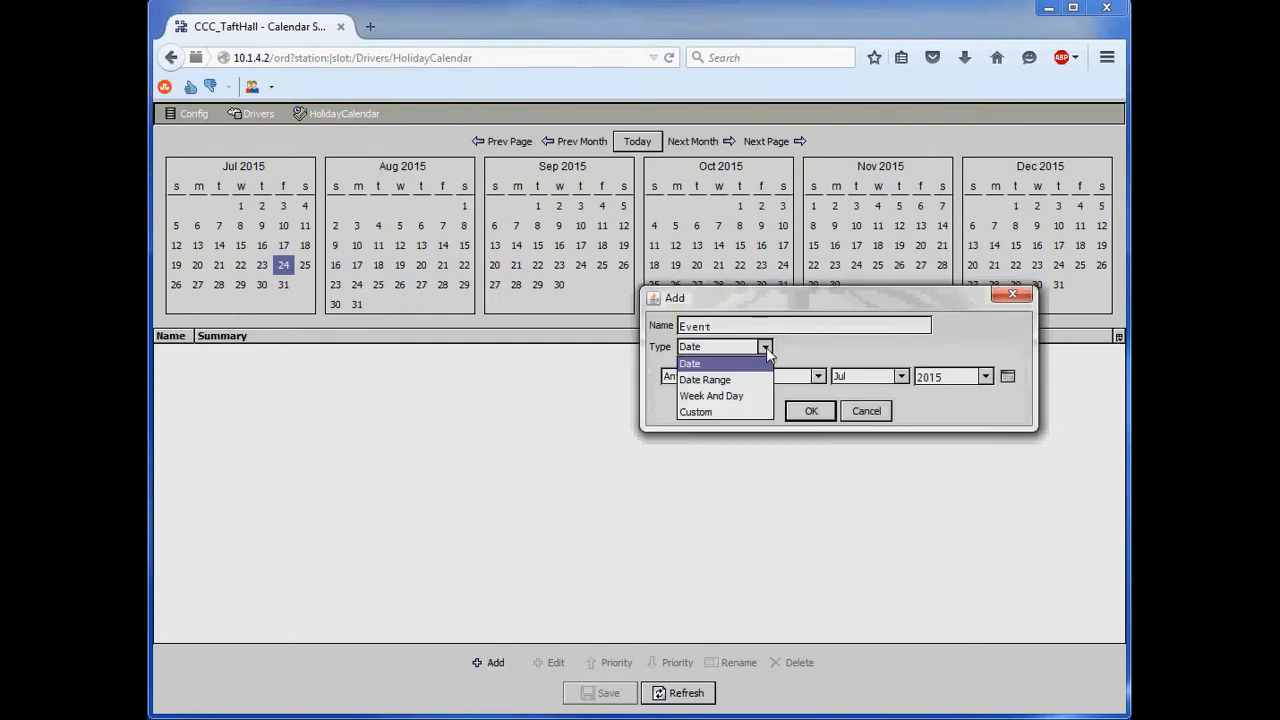
left_click(737, 395)
left_click_drag(737, 327, 494, 313)
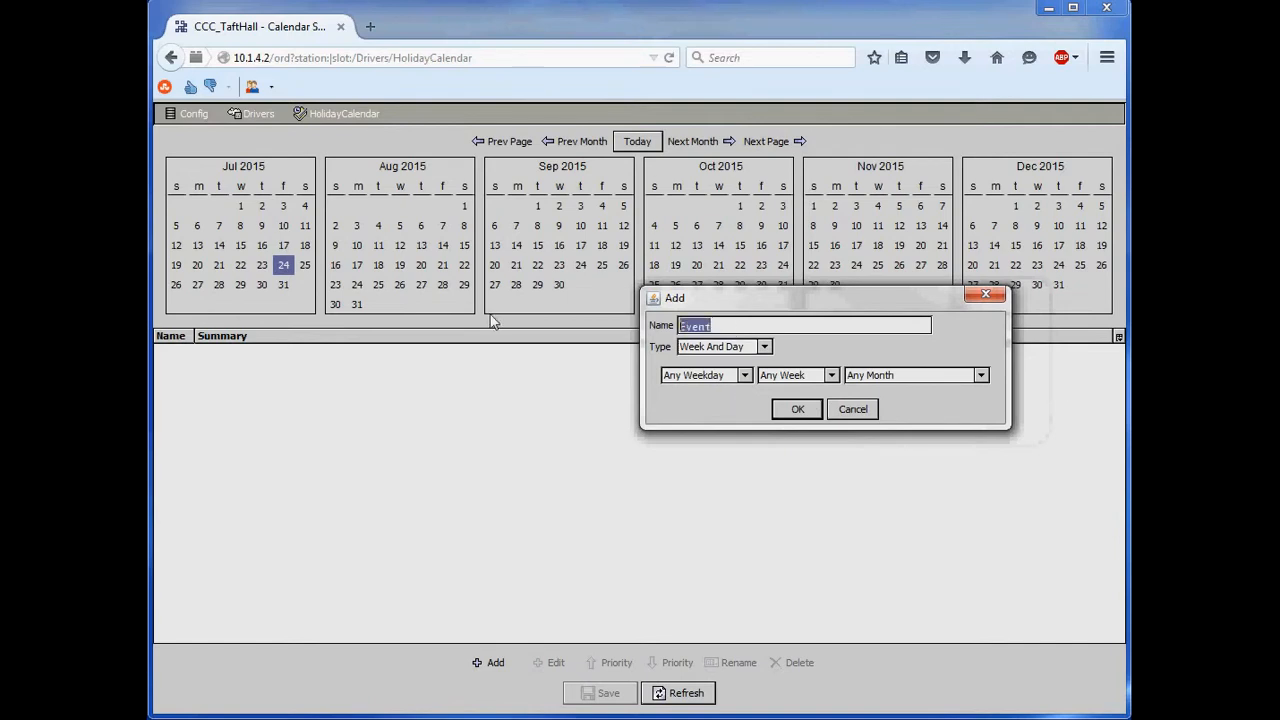
type("Thanksgiving")
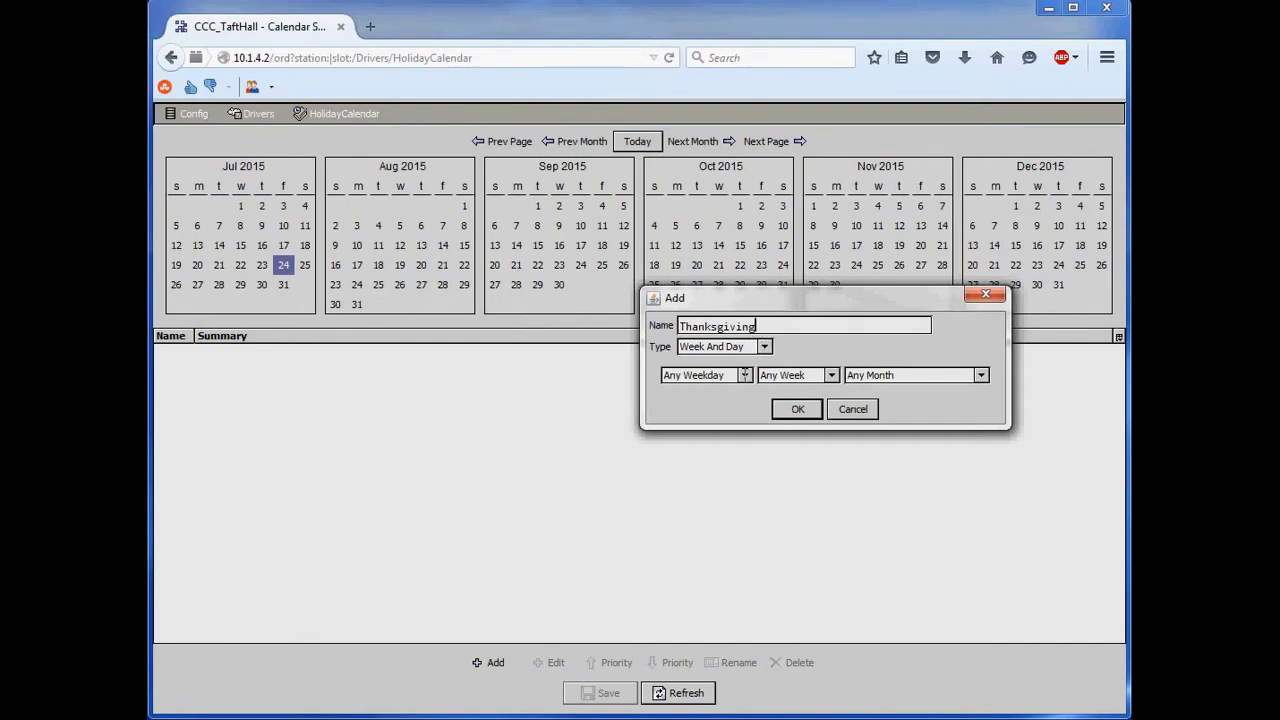
- Set the Thanksgiving event to Thu, Week 4, Nov and add it to the calendar
left_click(745, 376)
left_click(710, 473)
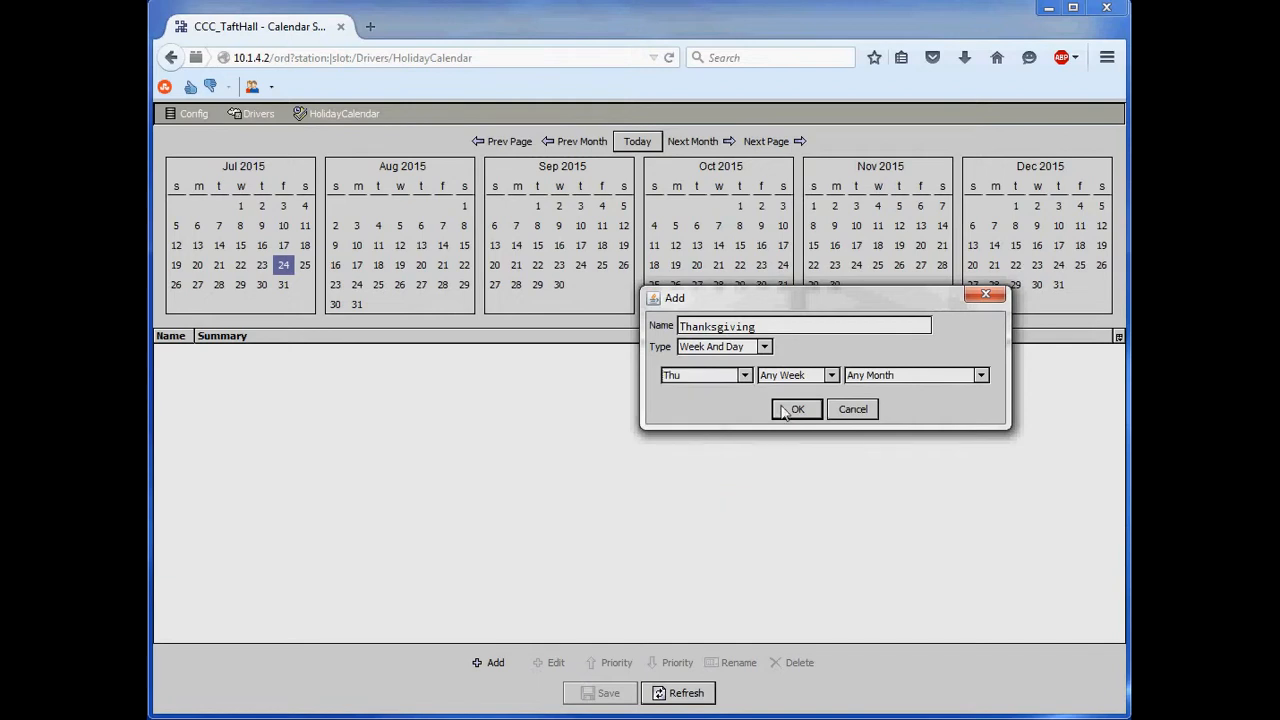
left_click(826, 379)
left_click(800, 457)
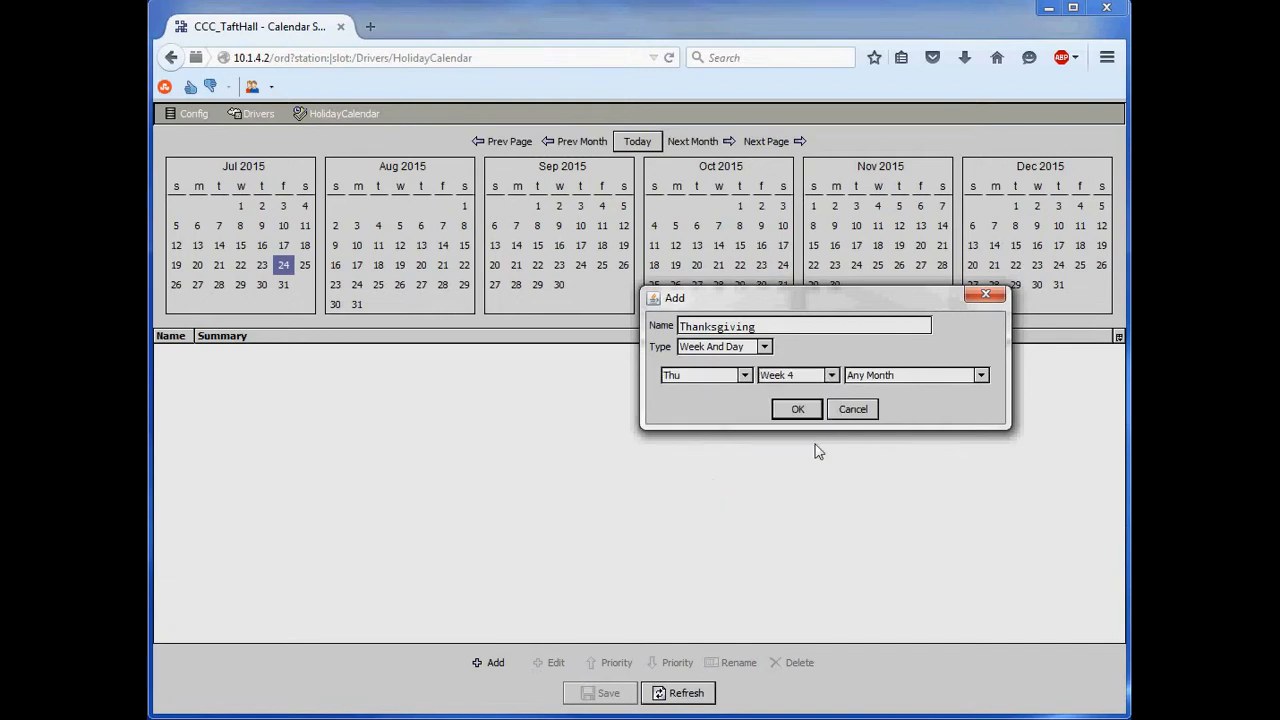
left_click(942, 378)
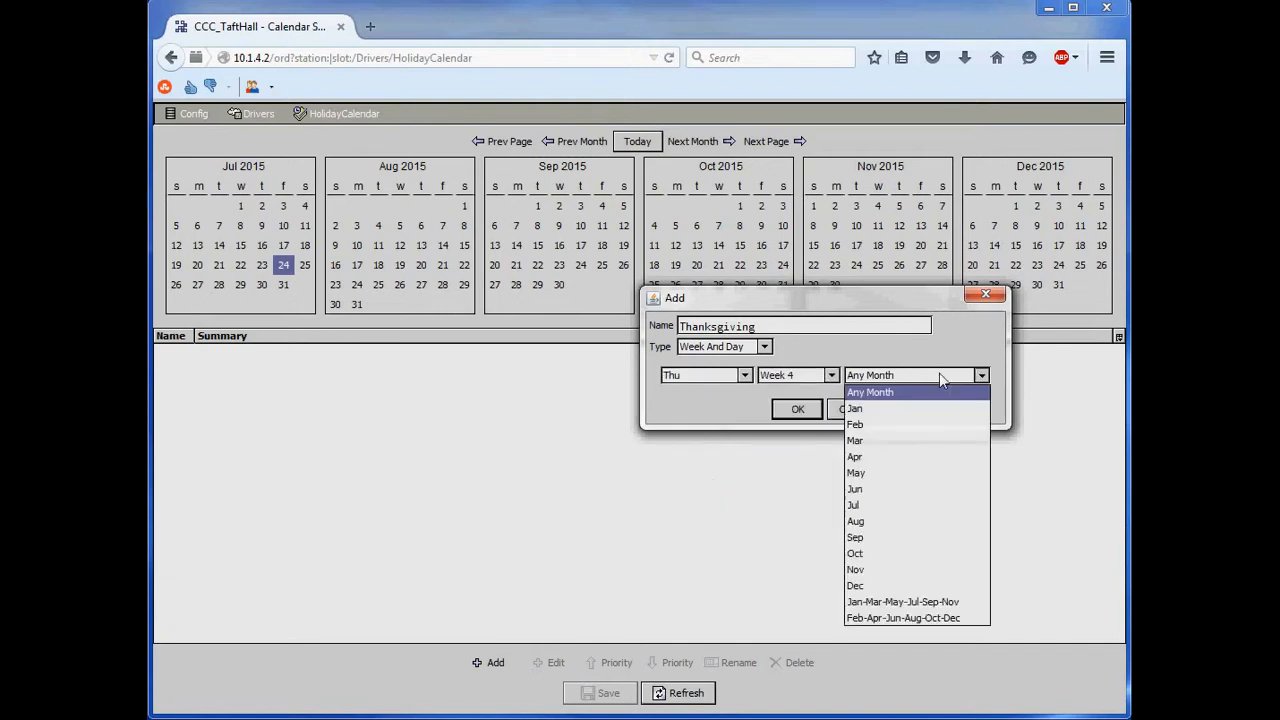
left_click(878, 566)
left_click(811, 416)
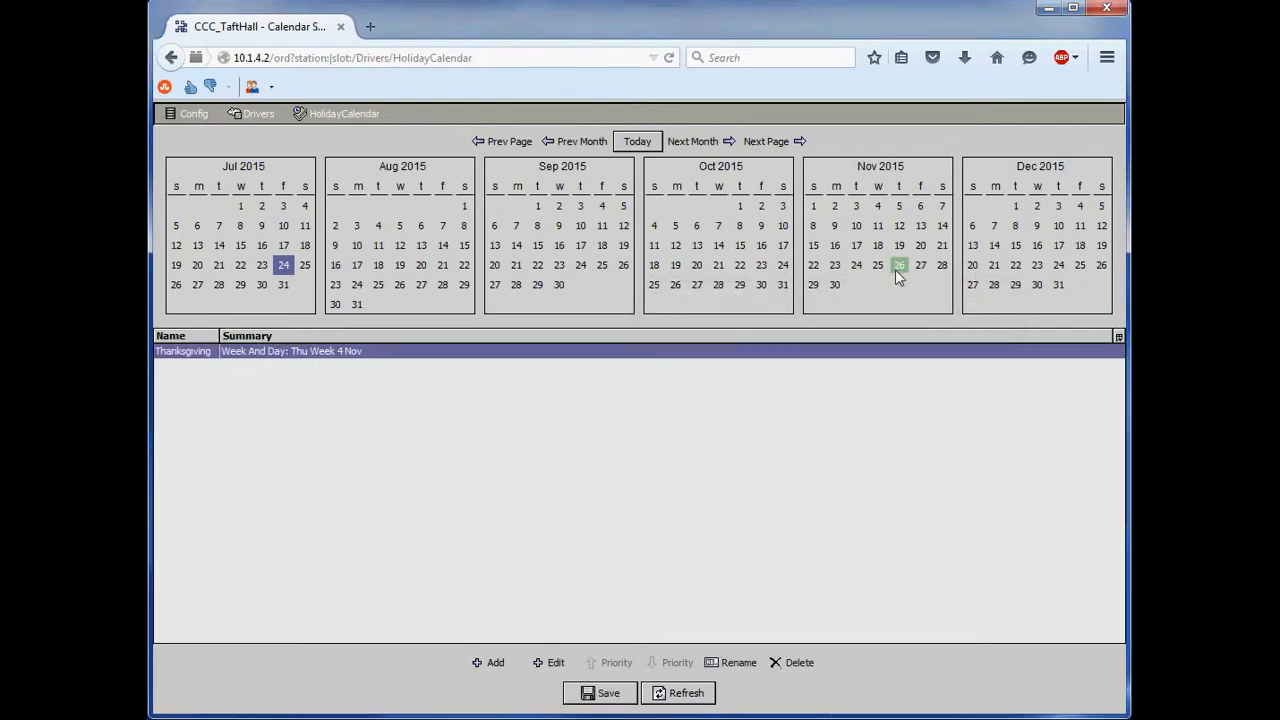
- Look ahead month by month to November 2016 to check which day Thanksgiving falls on
left_click(708, 143)
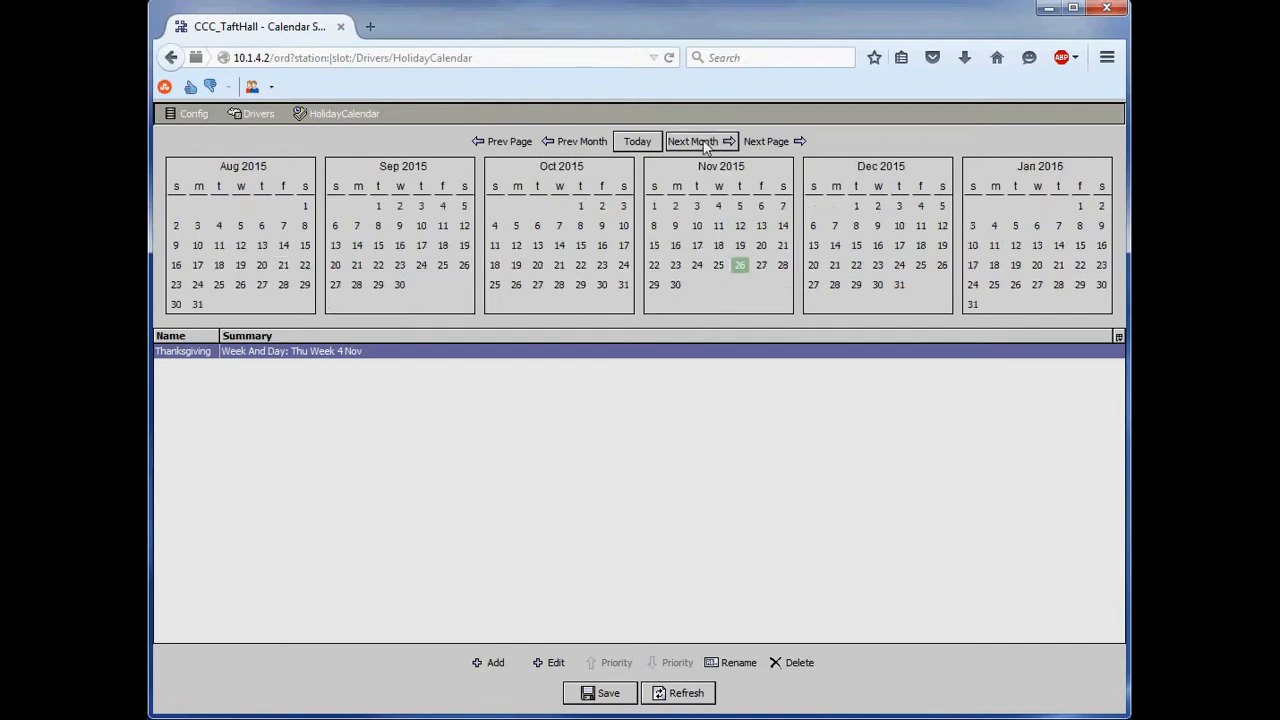
left_click(716, 142)
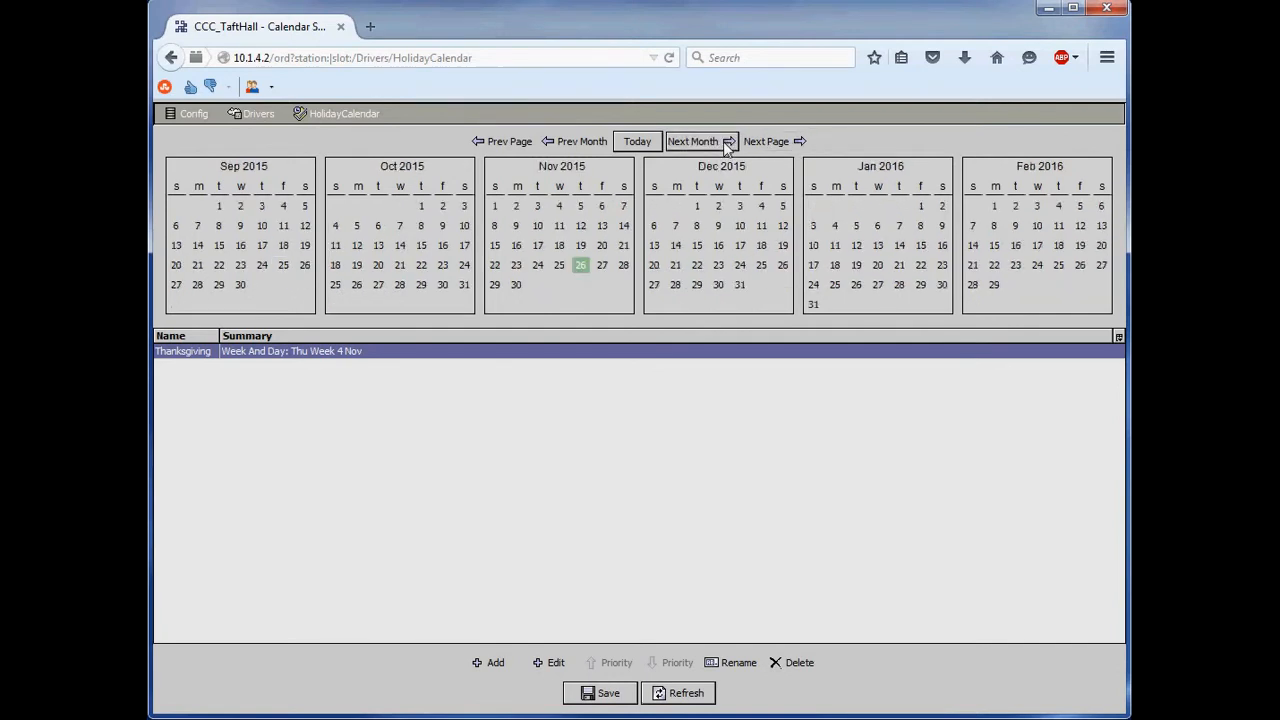
left_click(723, 141)
left_click(723, 141)
left_click(724, 142)
left_click(725, 142)
left_click(725, 143)
left_click(725, 143)
left_click(725, 143)
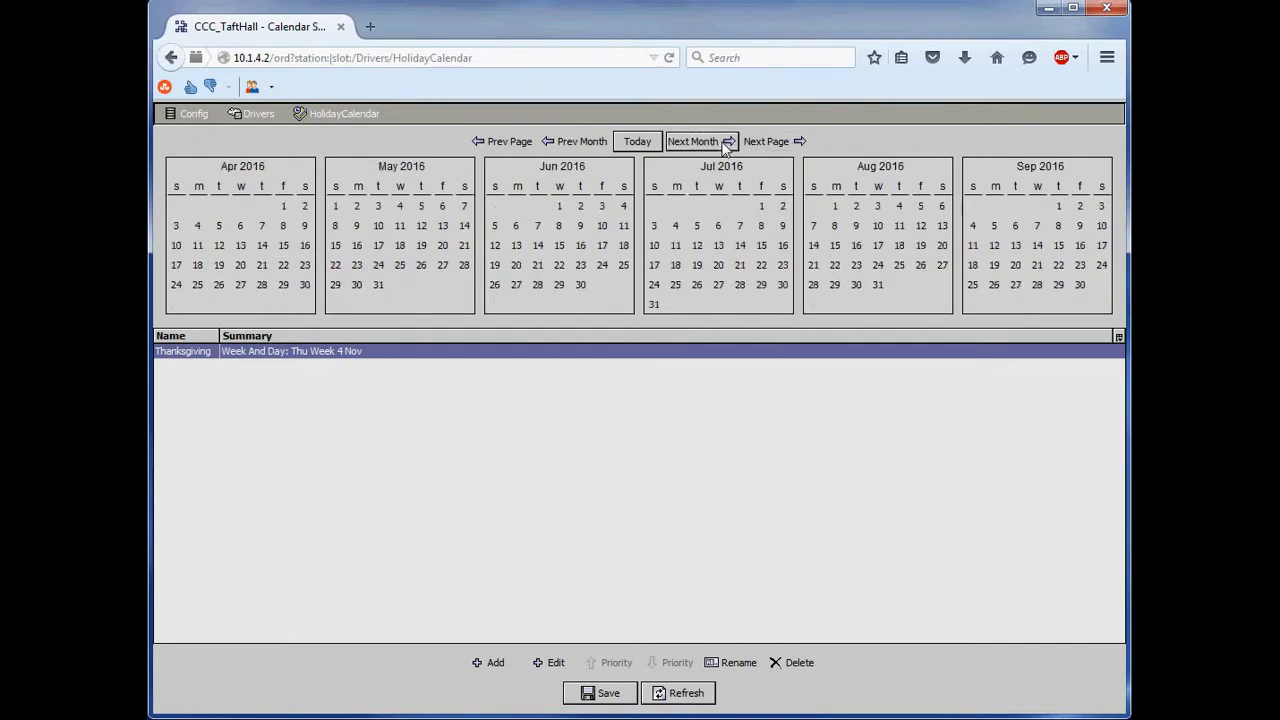
left_click(725, 143)
left_click(725, 143)
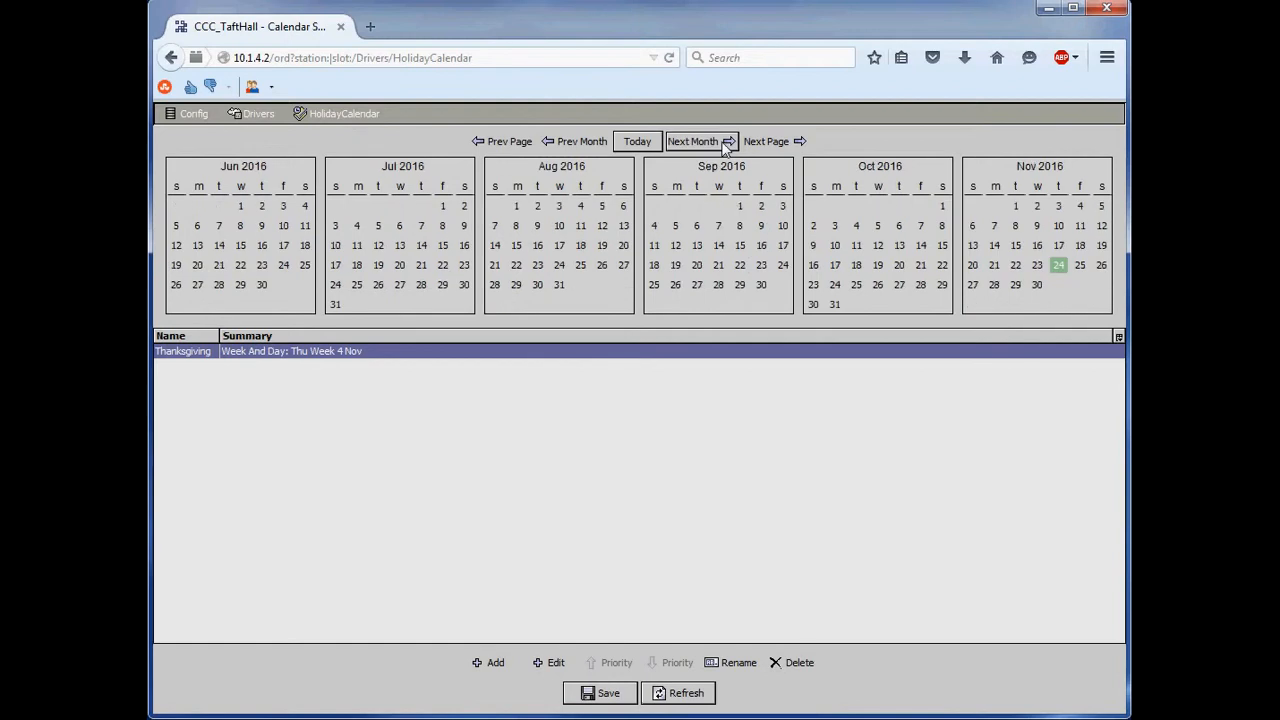
left_click(1057, 264)
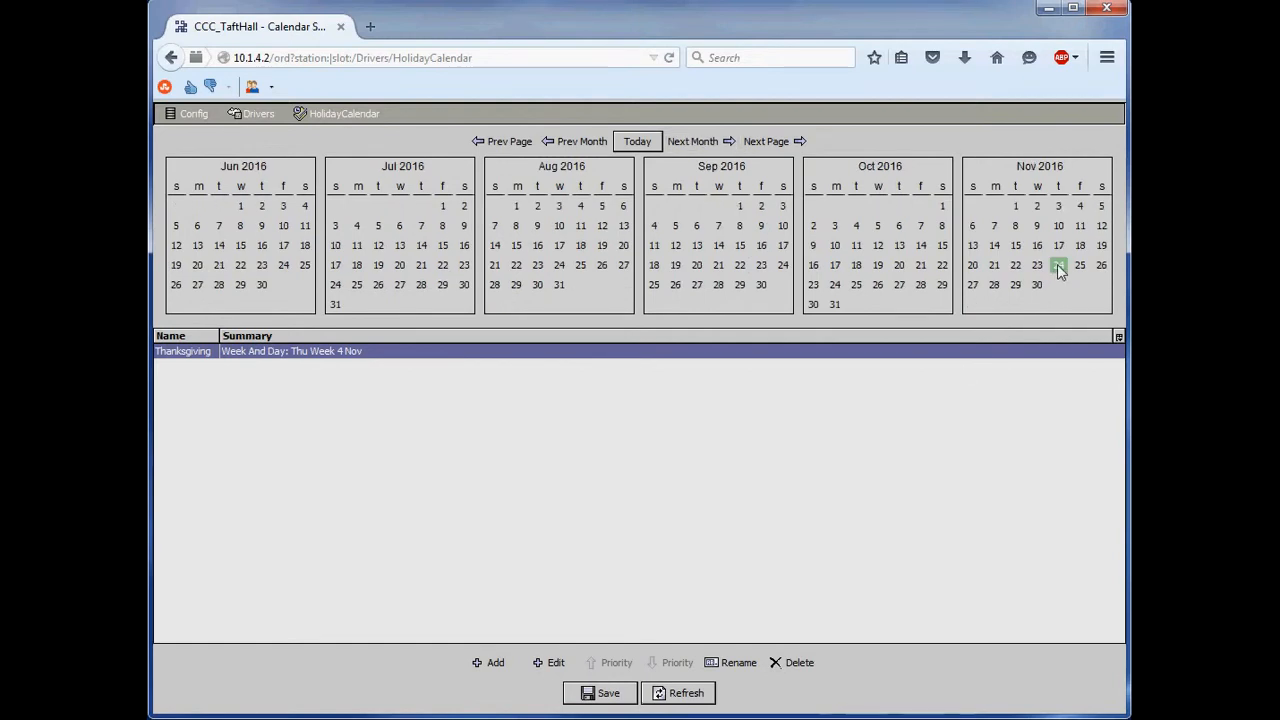
- Start a new Date Range event in the holiday calendar with 24 Dec 2015 as its start date
left_click(487, 663)
left_click(765, 347)
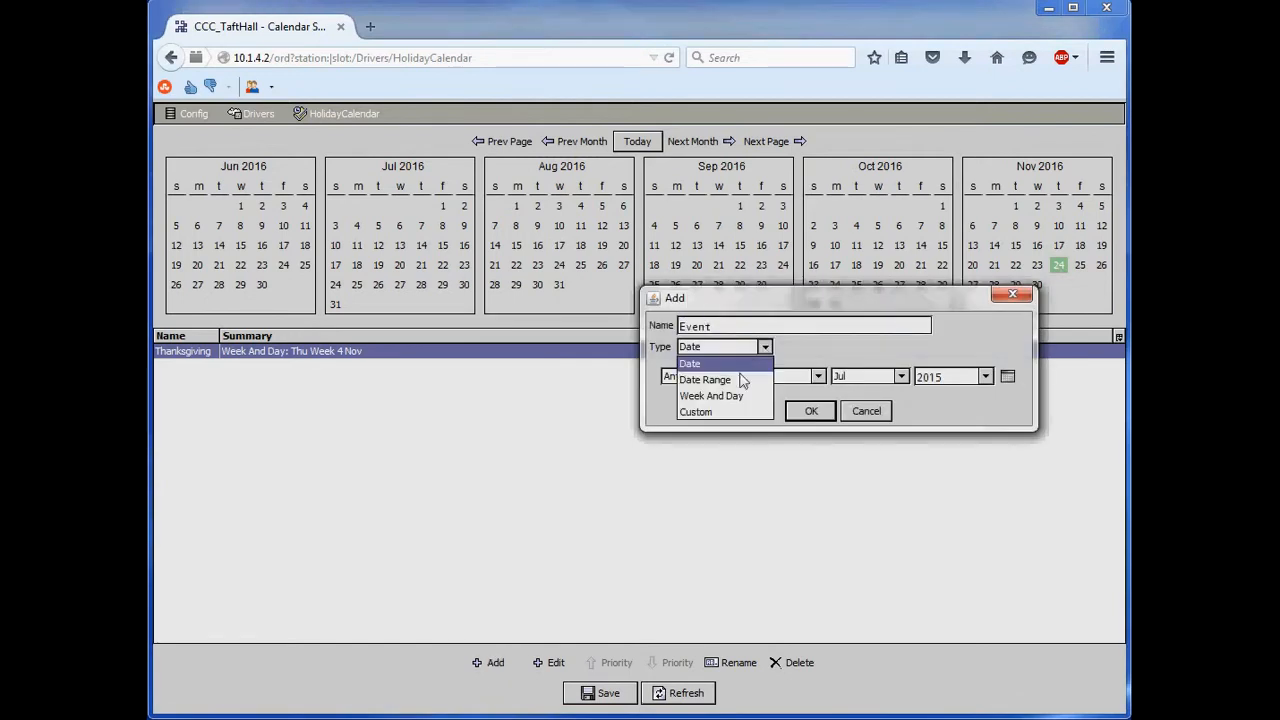
left_click(705, 380)
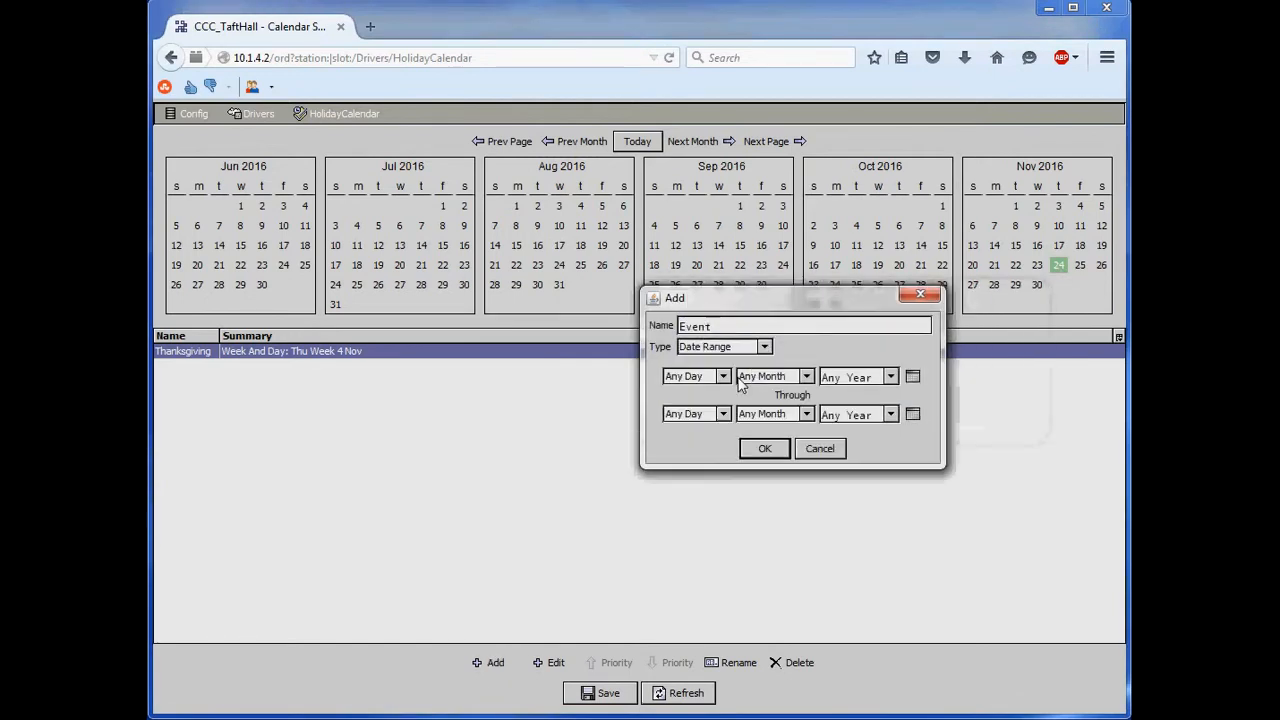
left_click(912, 376)
left_click(830, 338)
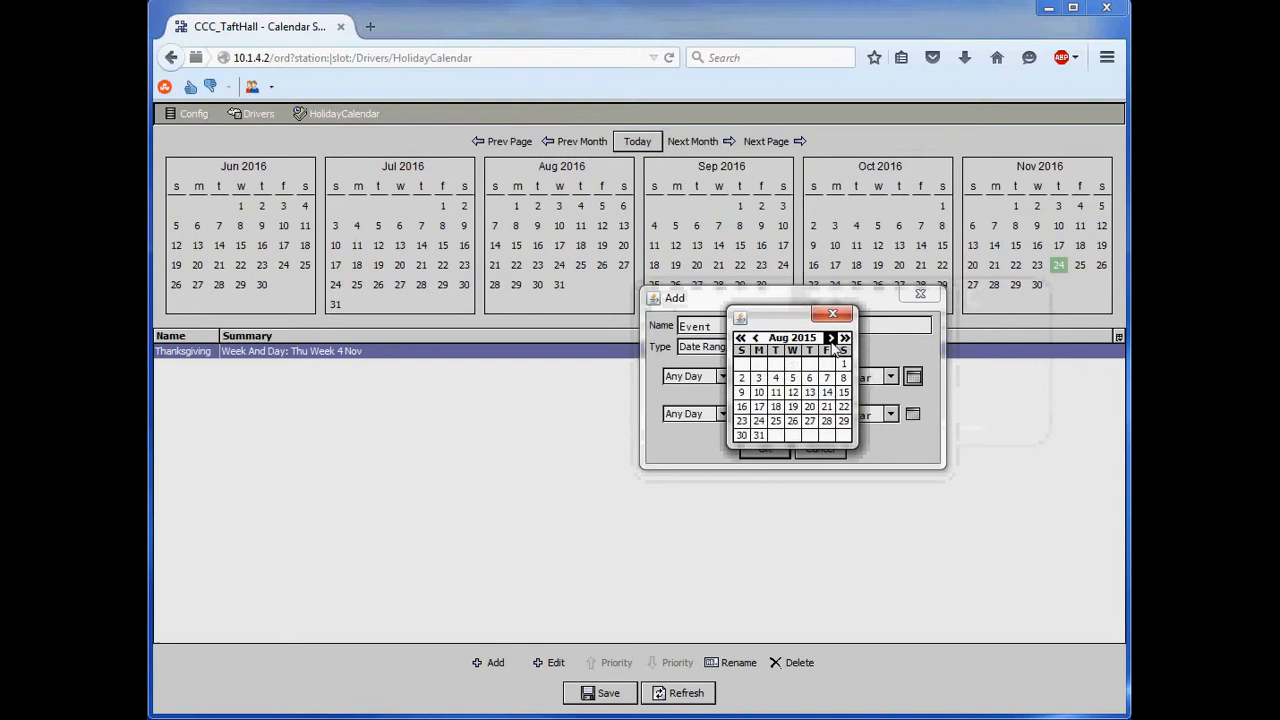
triple_click(830, 338)
left_click(830, 338)
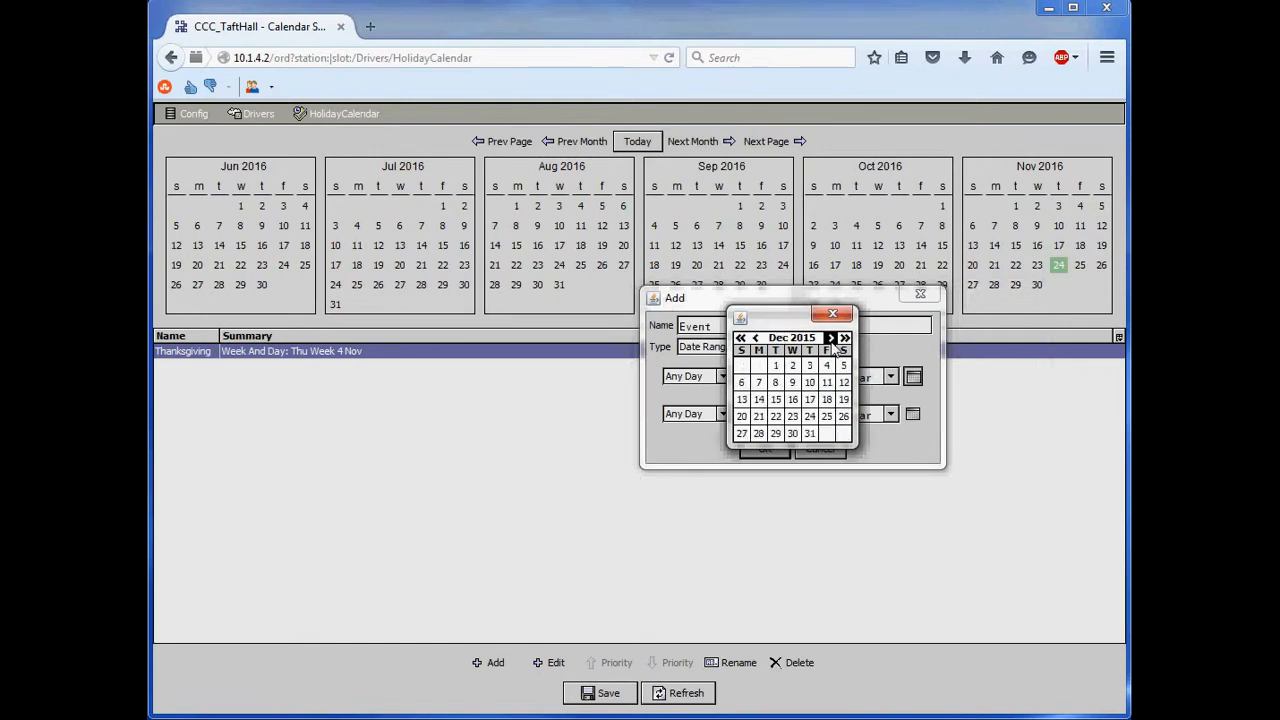
left_click(809, 416)
- Set the range's end date to 5 Jan 2015 and try to add the event
left_click(914, 416)
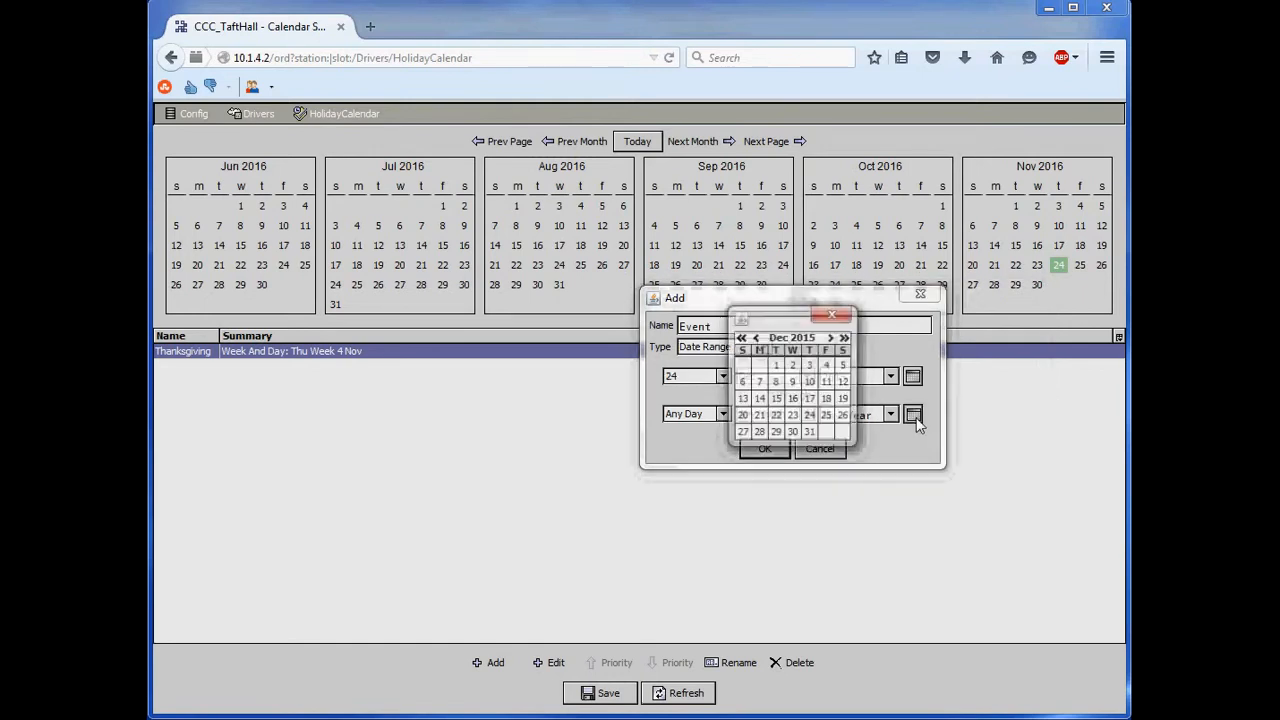
left_click(830, 338)
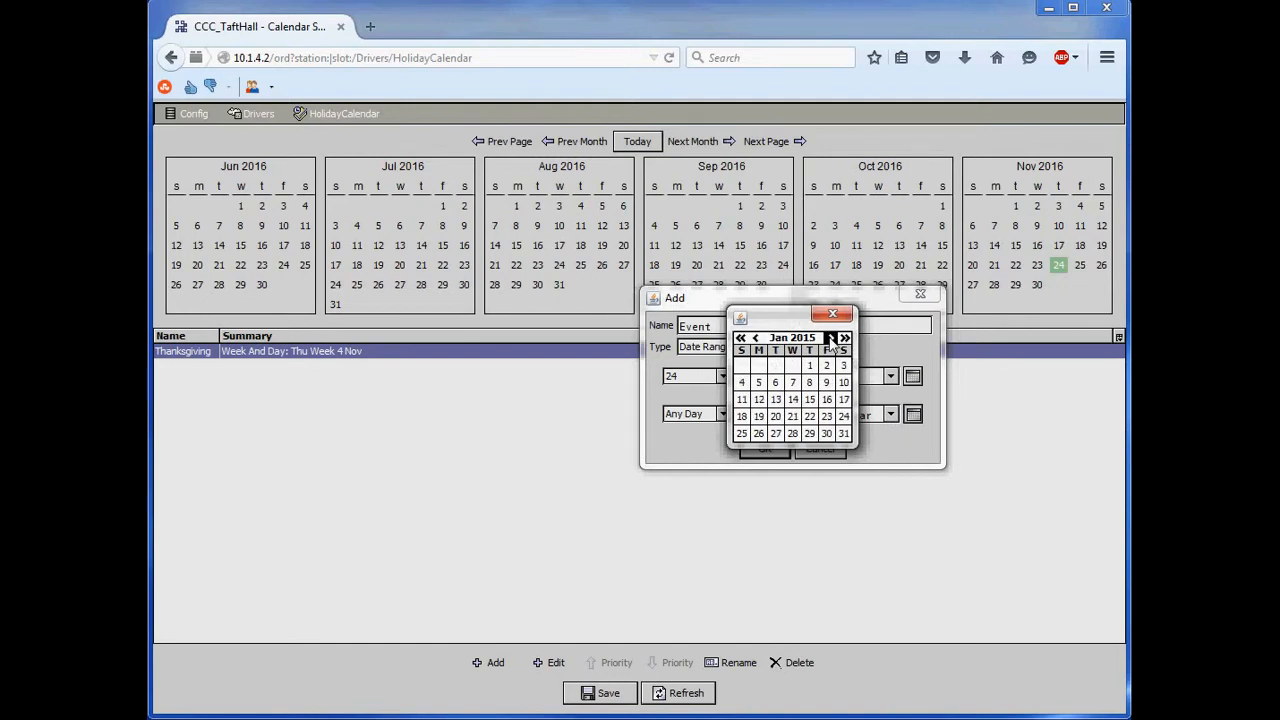
left_click(762, 388)
left_click(764, 450)
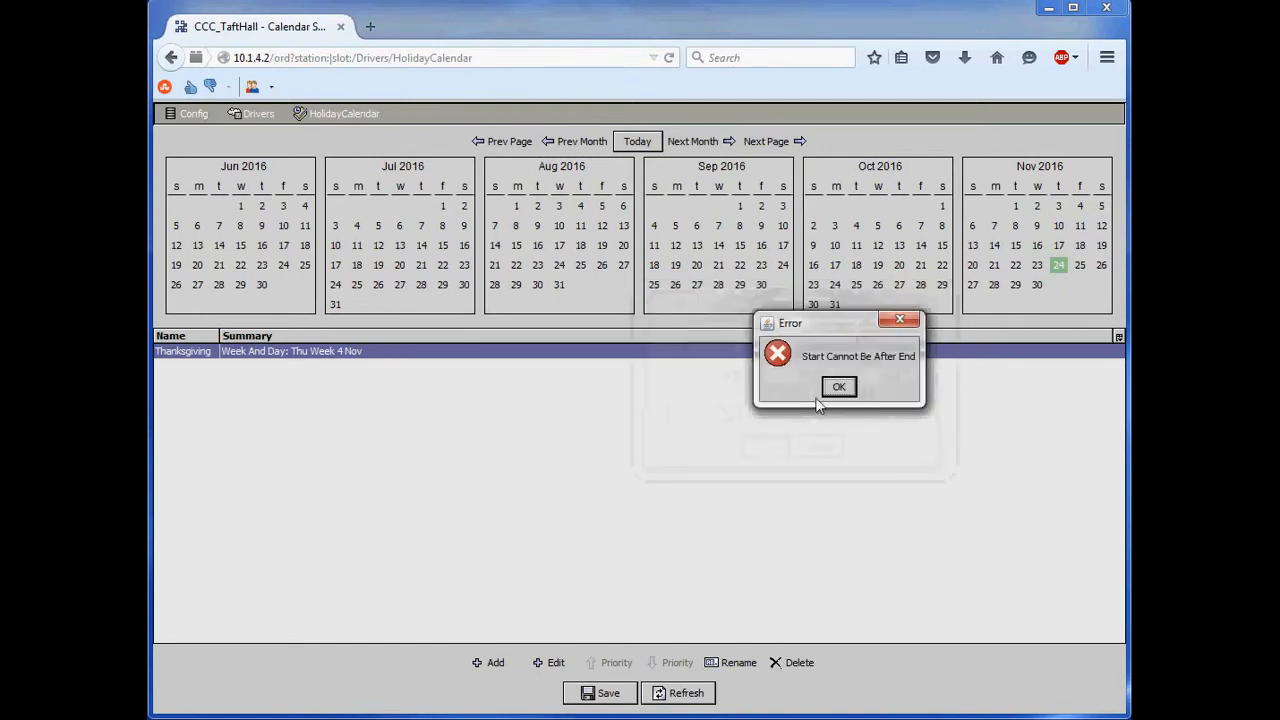
left_click(839, 387)
- Change the range's end year to 2016 and add the event to the calendar
left_click(937, 396)
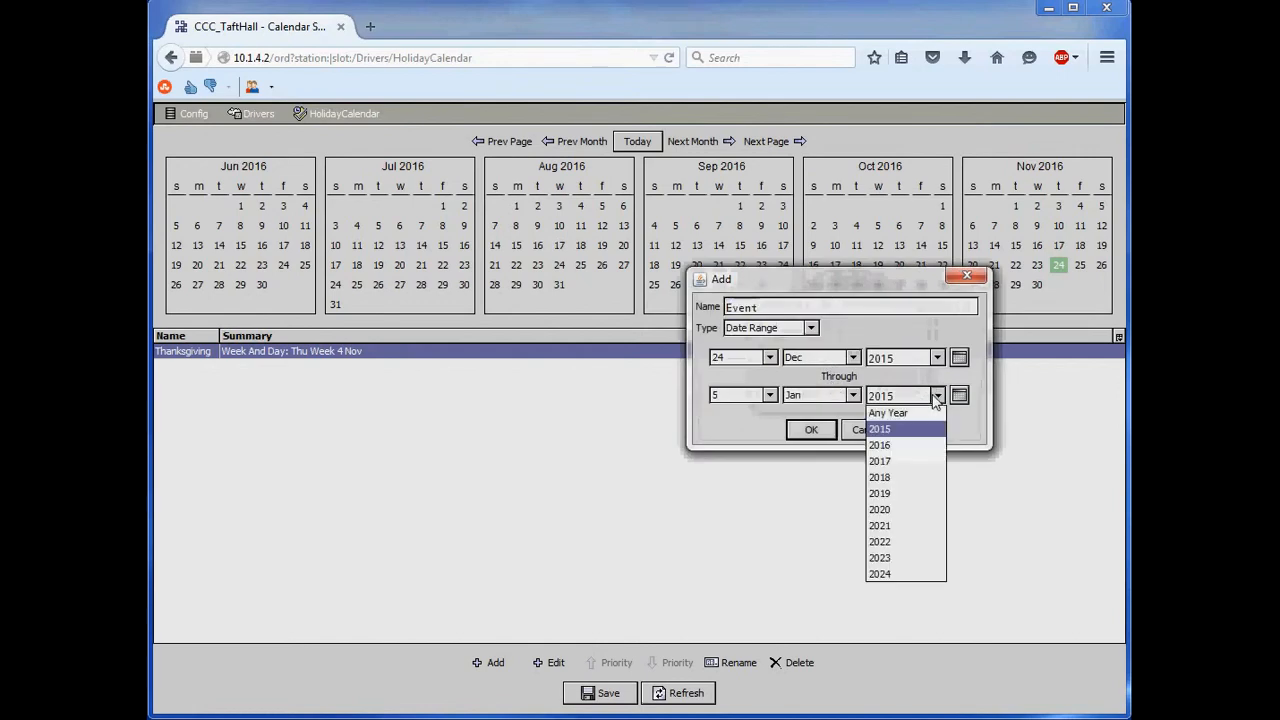
left_click(896, 446)
left_click(808, 429)
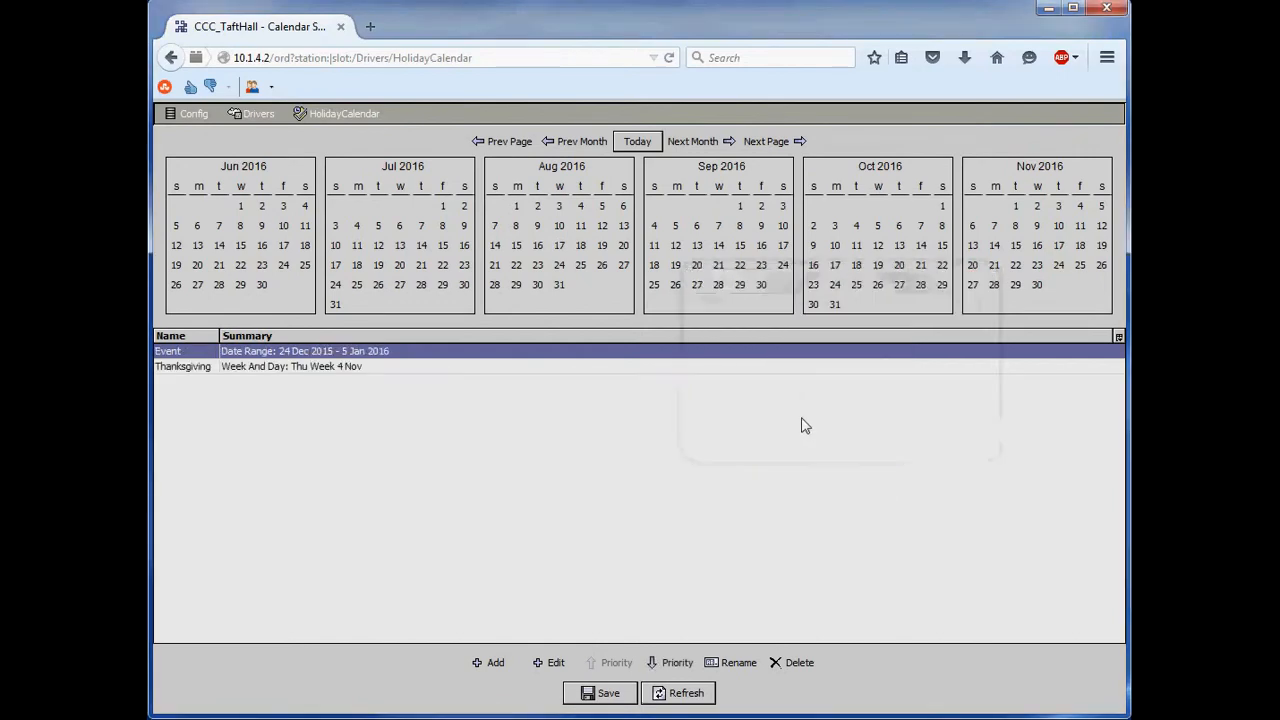
- Look back month by month to December 2015 and January 2016 to check the date-range holiday on the calendar
left_click(585, 143)
left_click(585, 143)
left_click(585, 143)
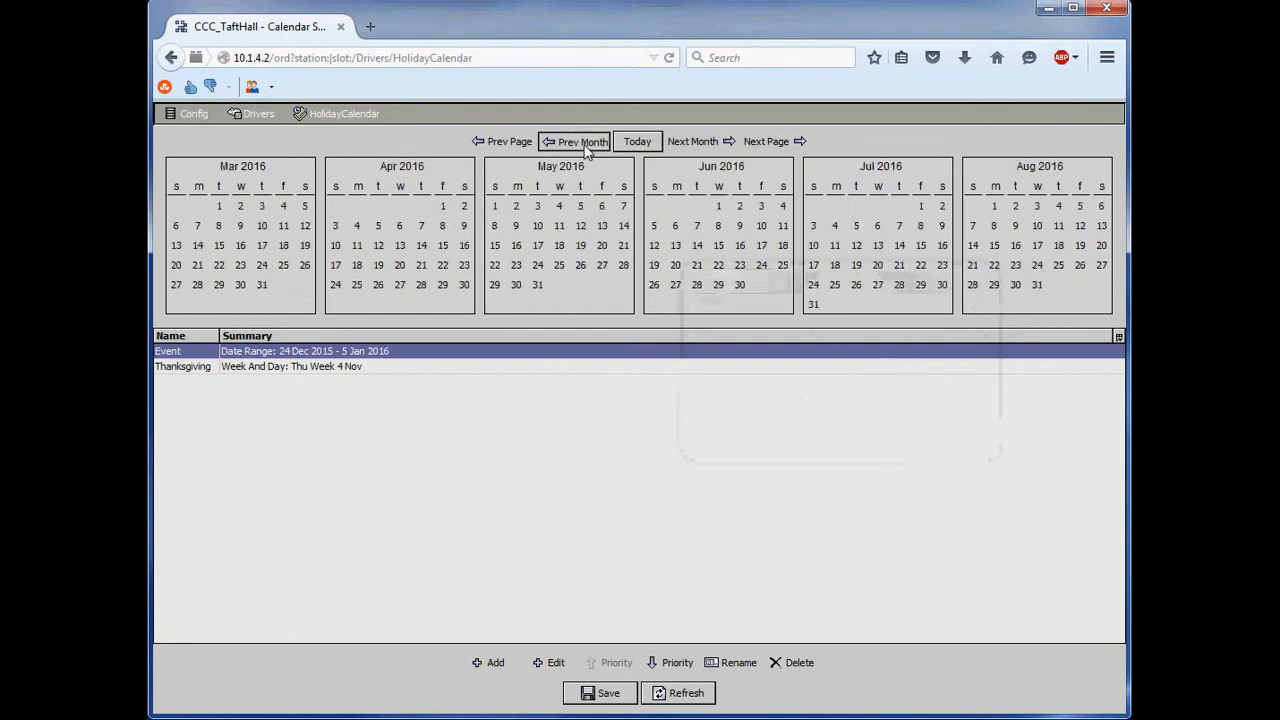
left_click(585, 143)
left_click(585, 143)
left_click(585, 143)
left_click(585, 143)
left_click(585, 143)
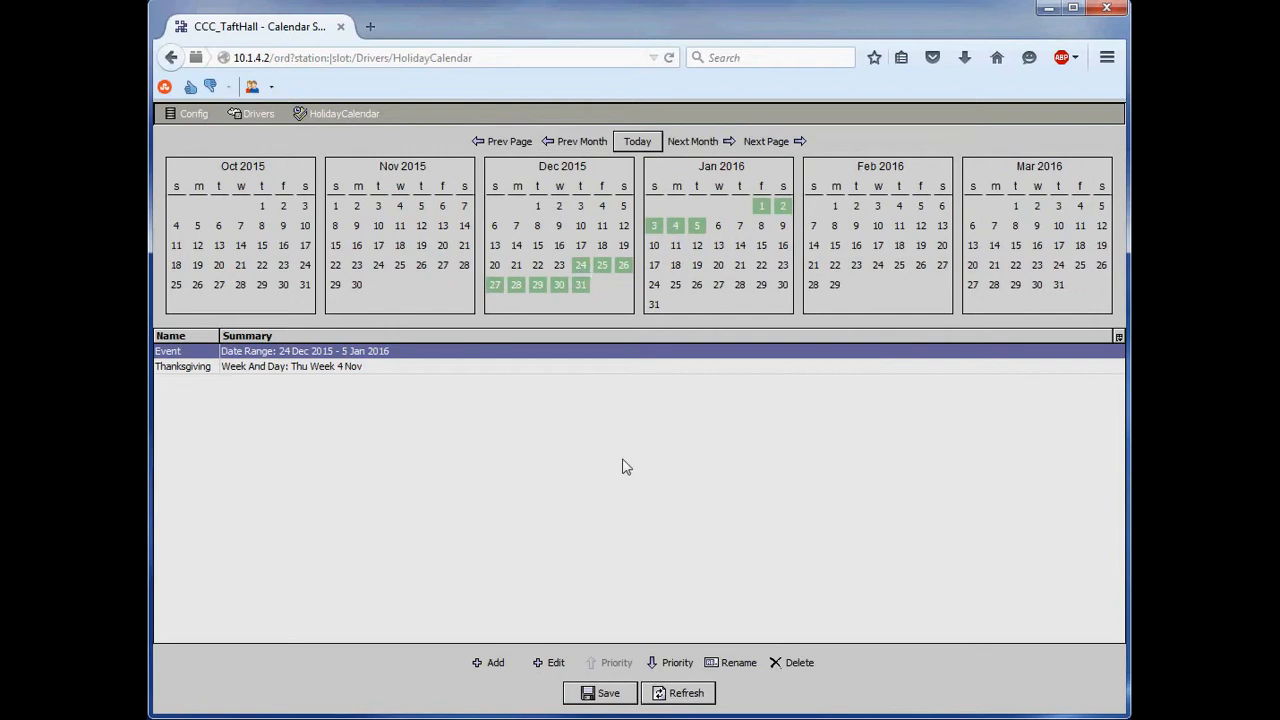
- Leave the holiday calendar, open the User Management page and select the ReadOnlyTemplate user
left_click(168, 58)
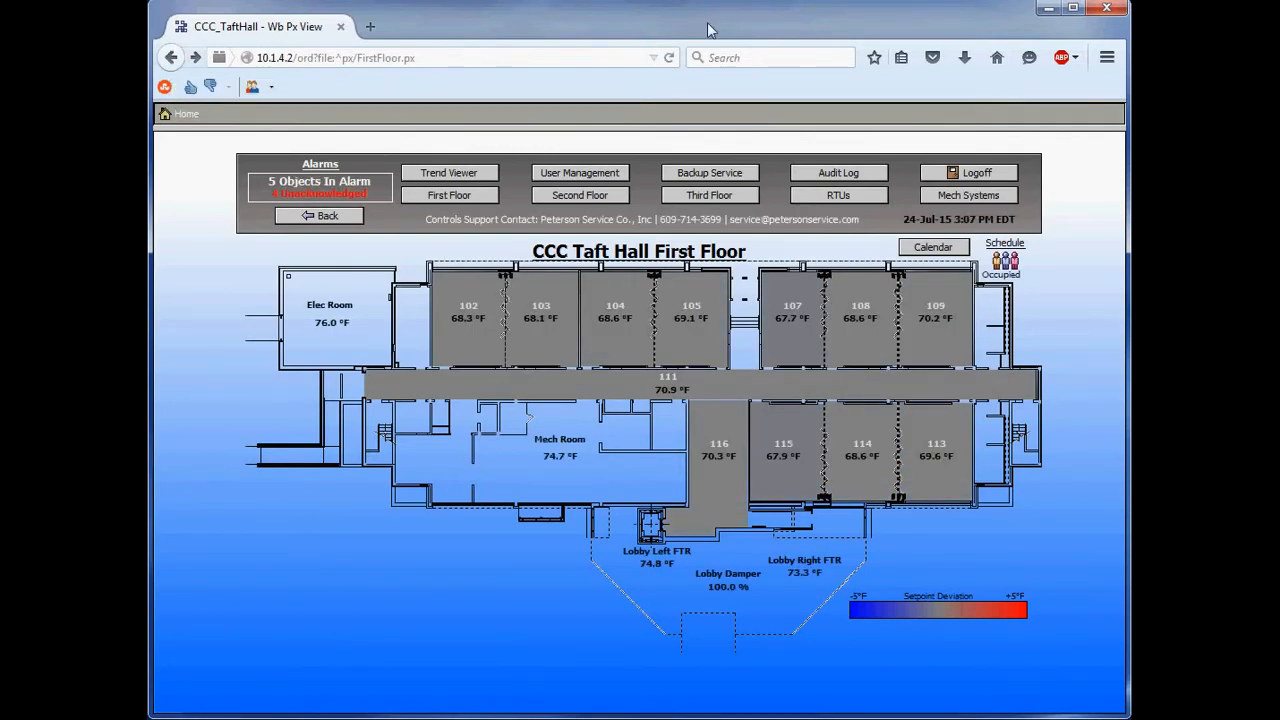
left_click(586, 176)
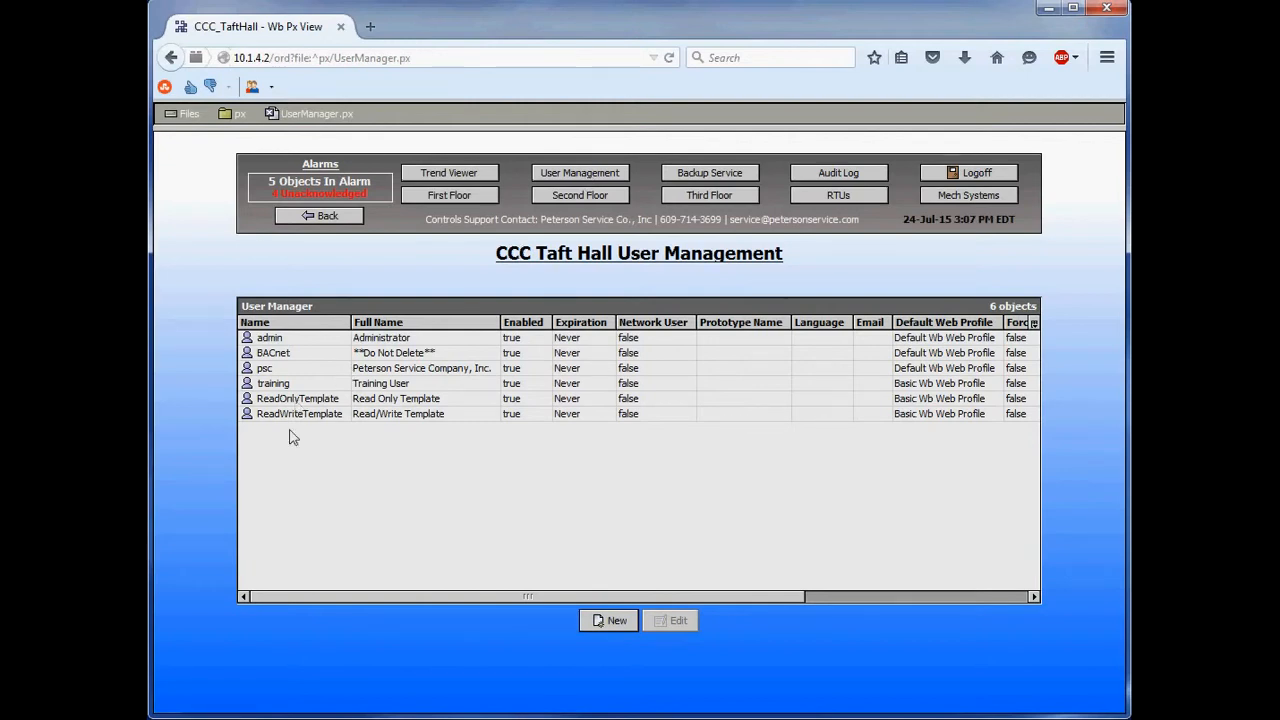
left_click(290, 400)
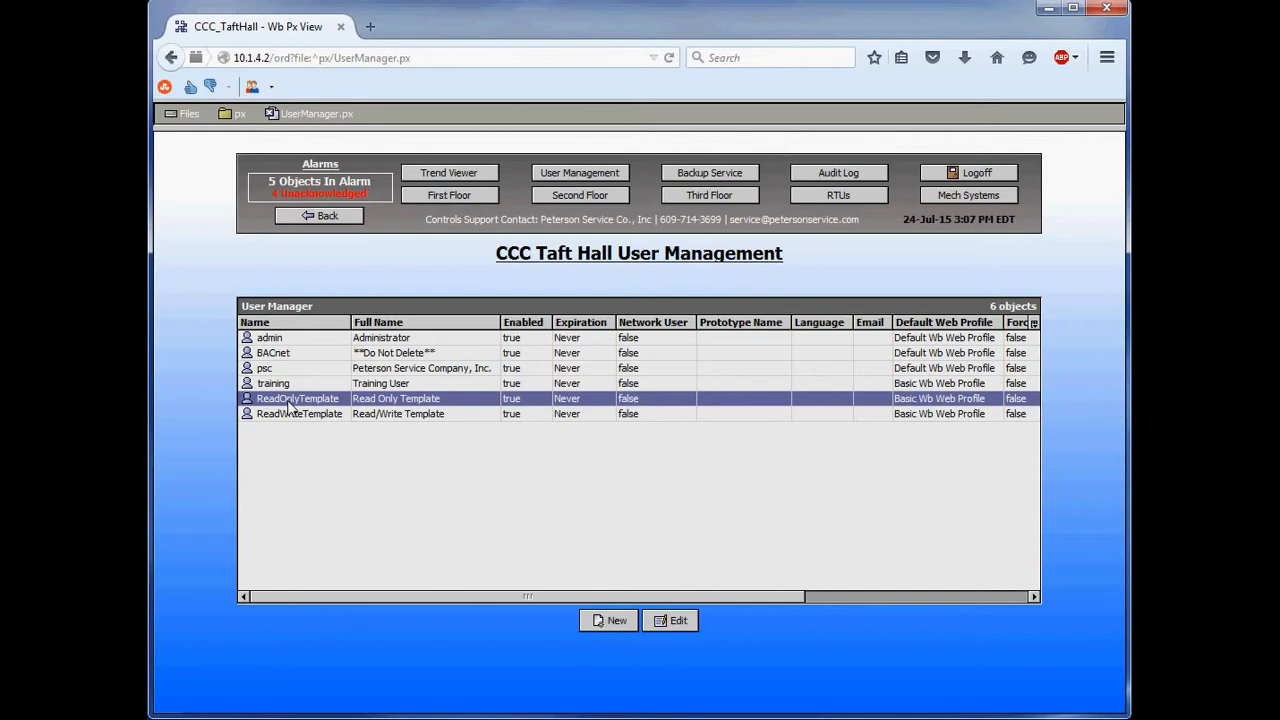
- Duplicate the ReadWriteTemplate user and name the copy "username"
left_click(295, 416)
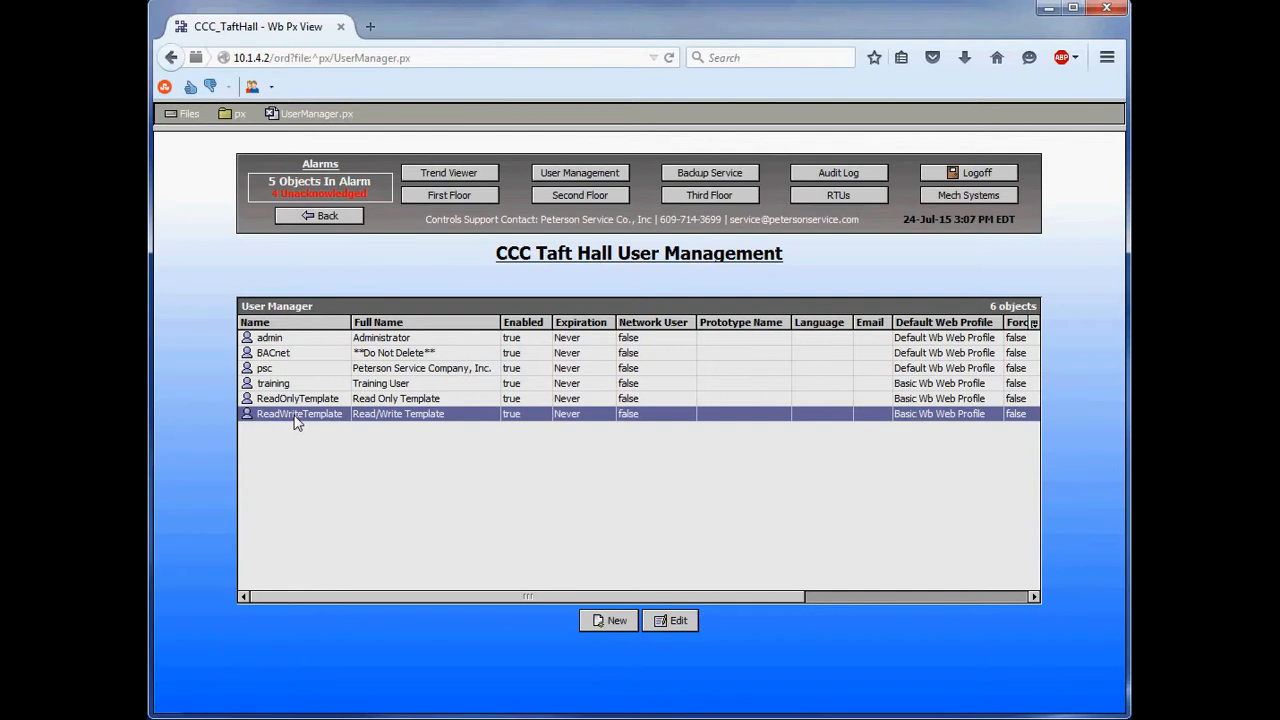
right_click(295, 422)
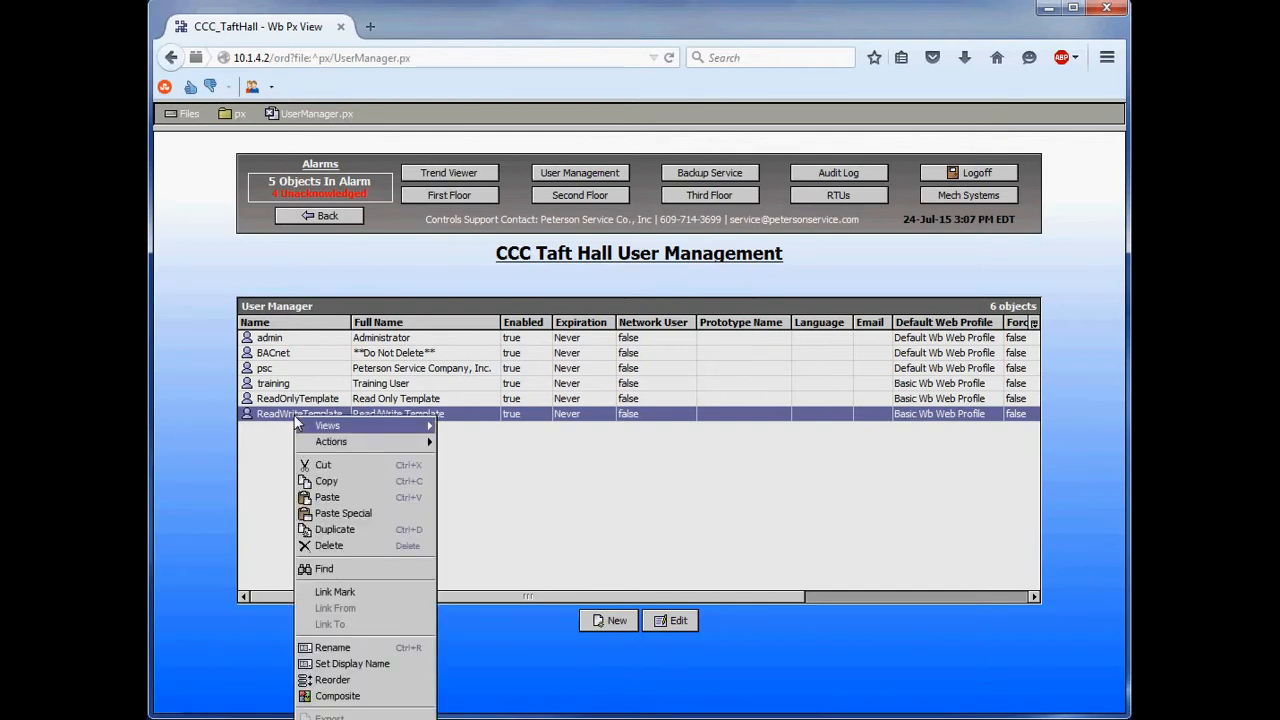
left_click(346, 531)
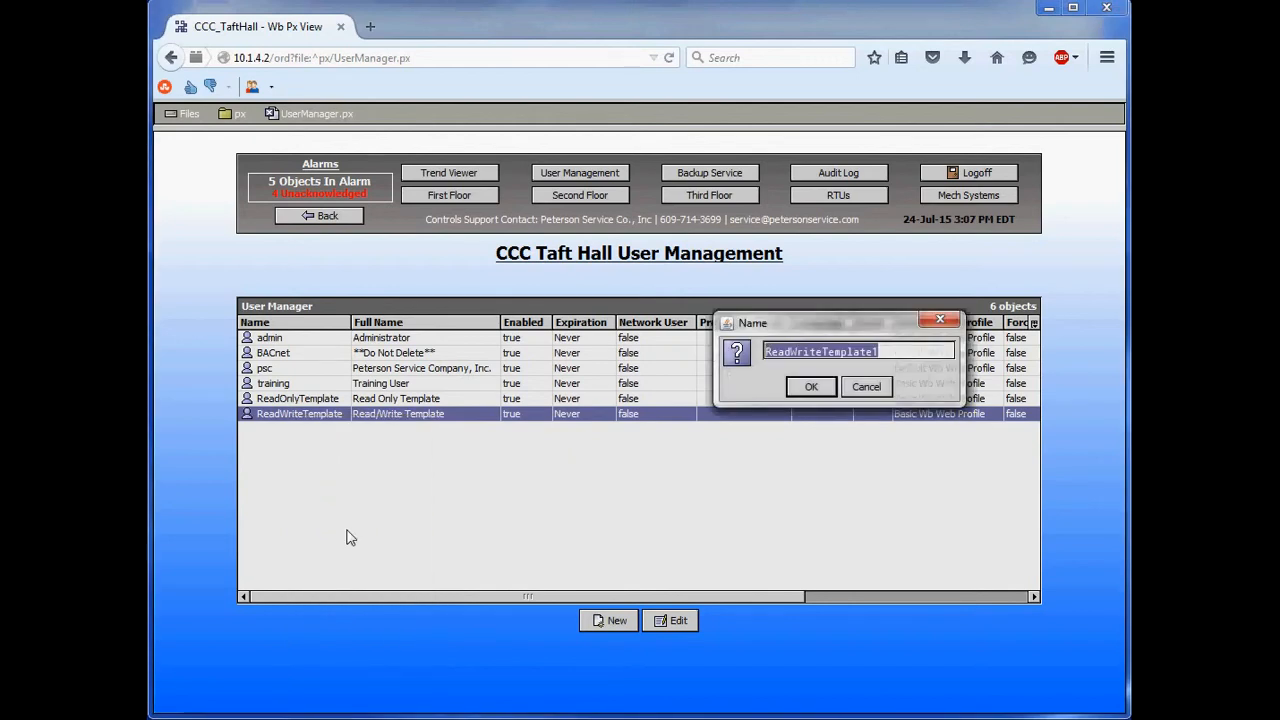
type("usernam")
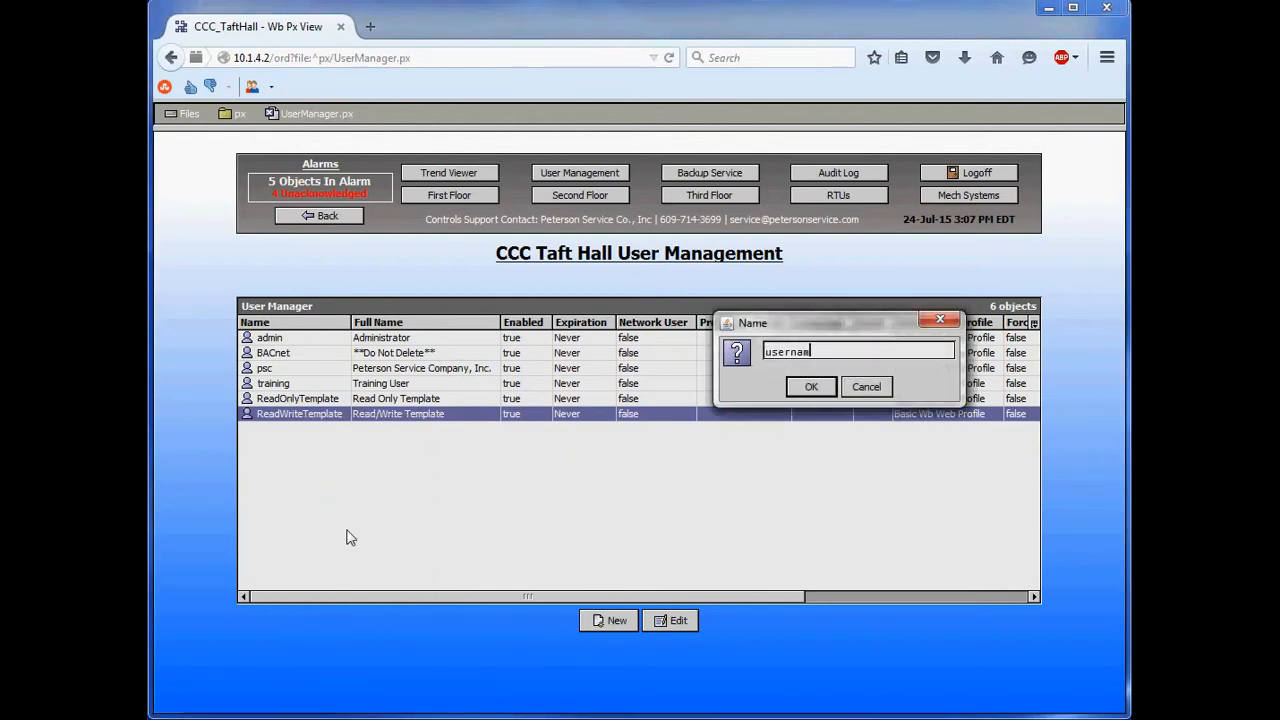
type("e")
left_click(806, 388)
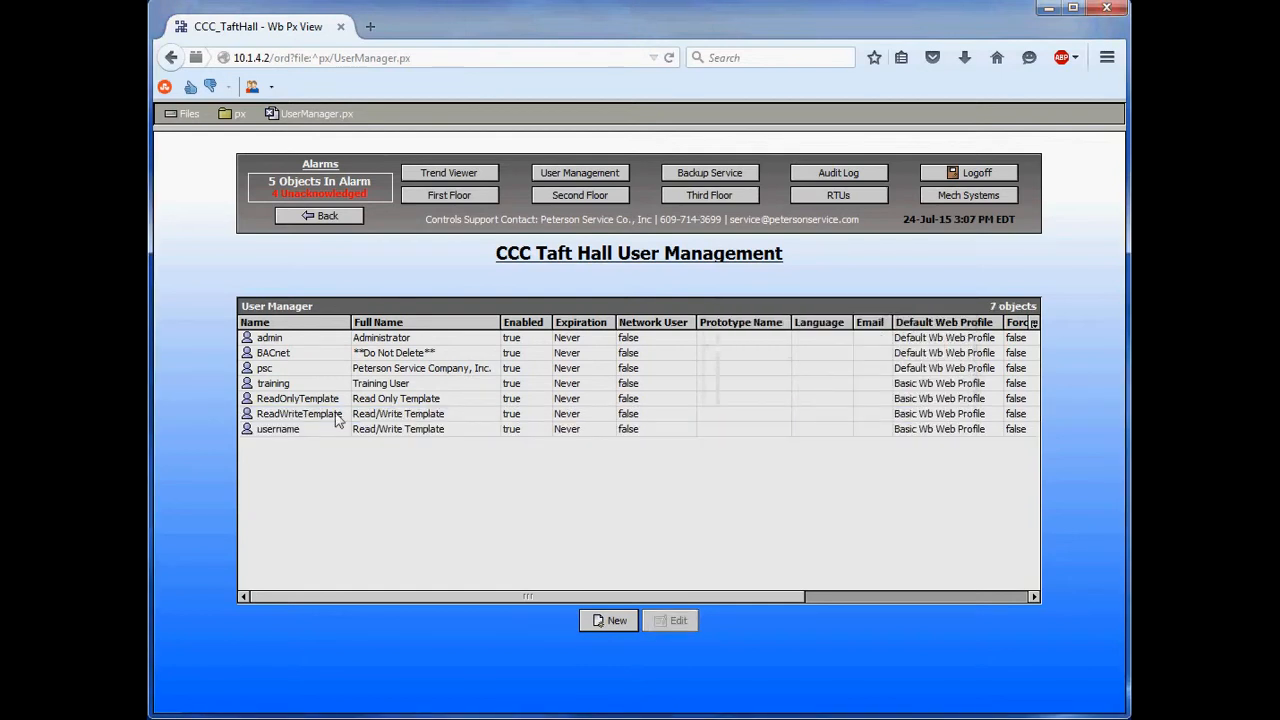
- Review the new account's full name, password and Force Password Reset settings, and close its editor without saving
left_click(326, 432)
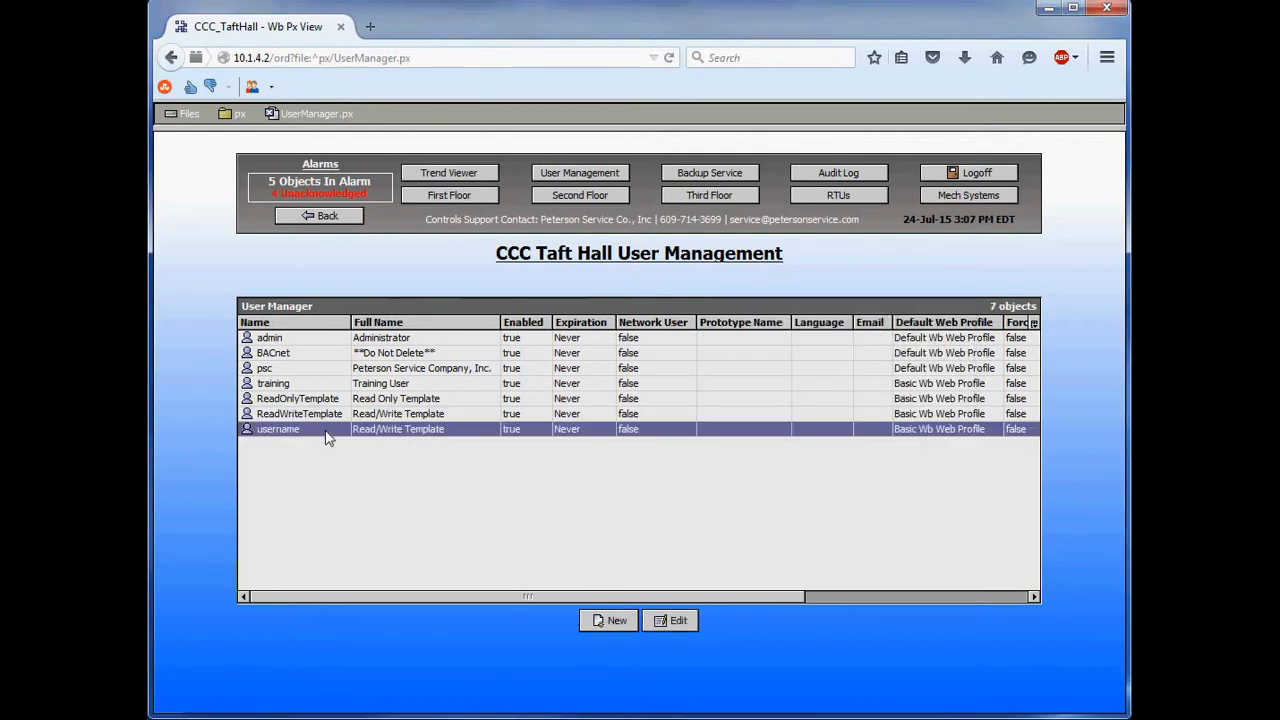
double_click(326, 438)
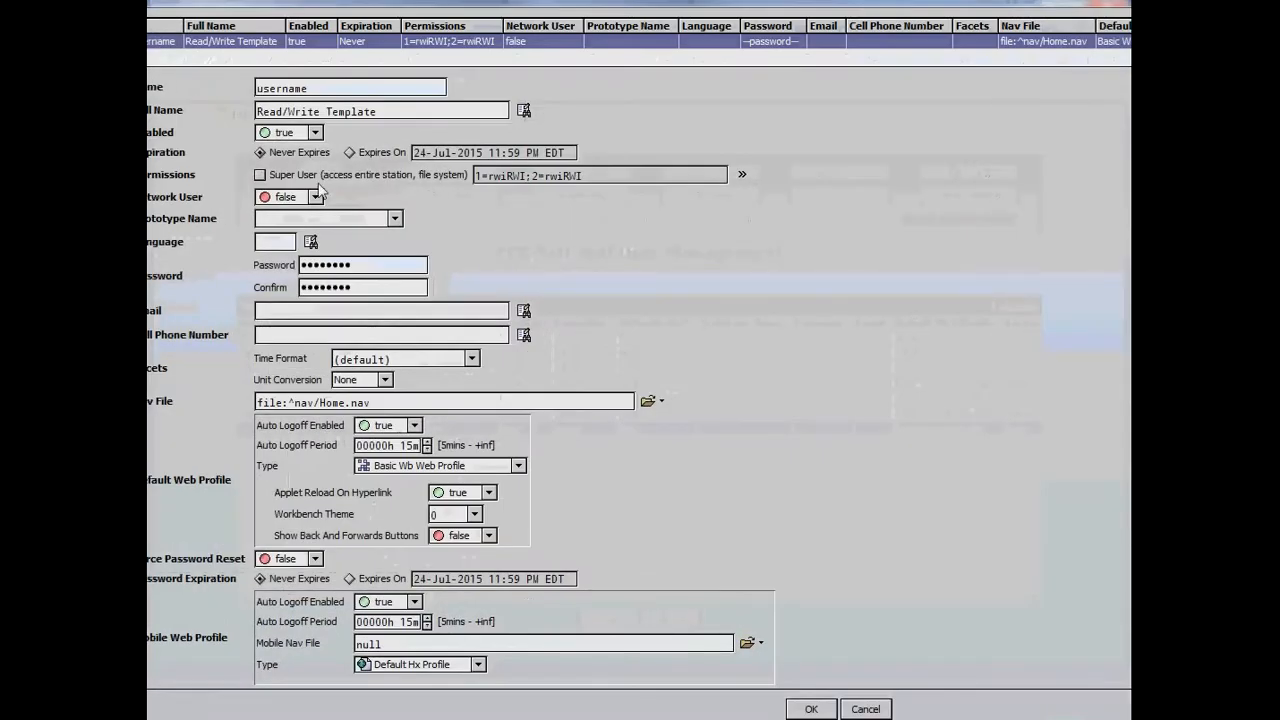
triple_click(398, 110)
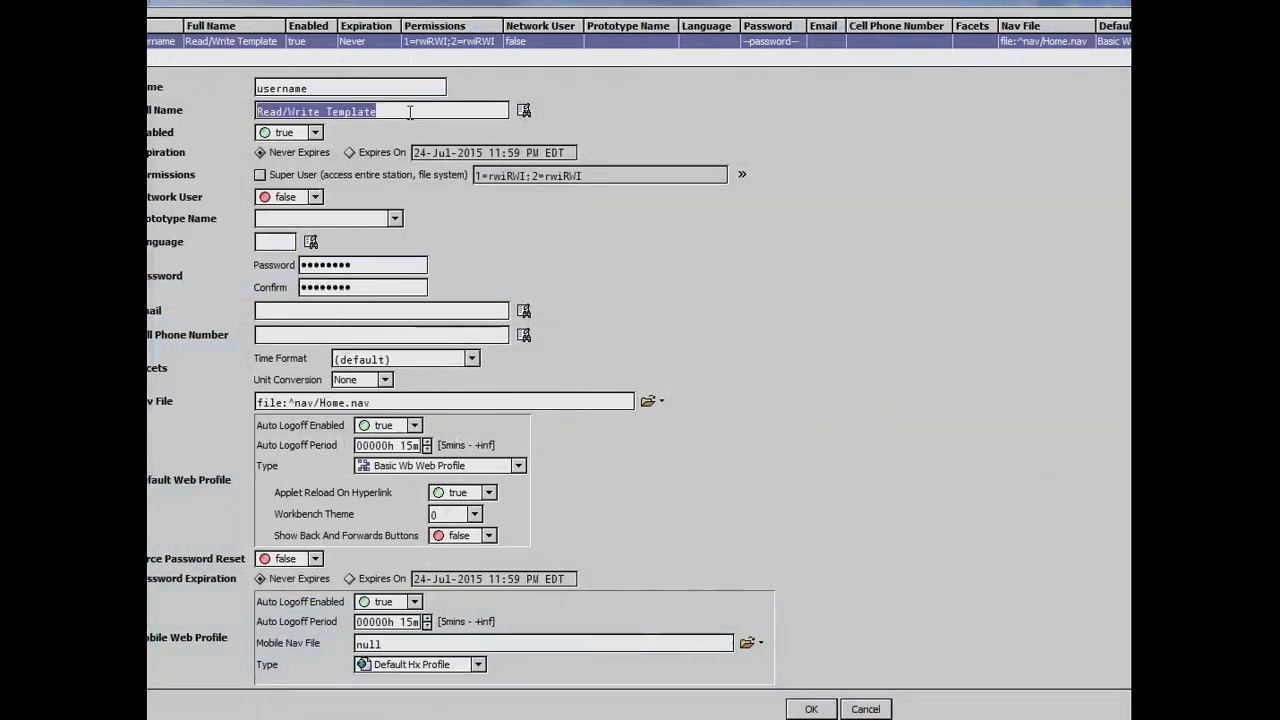
left_click(364, 267)
left_click_drag(364, 267, 249, 263)
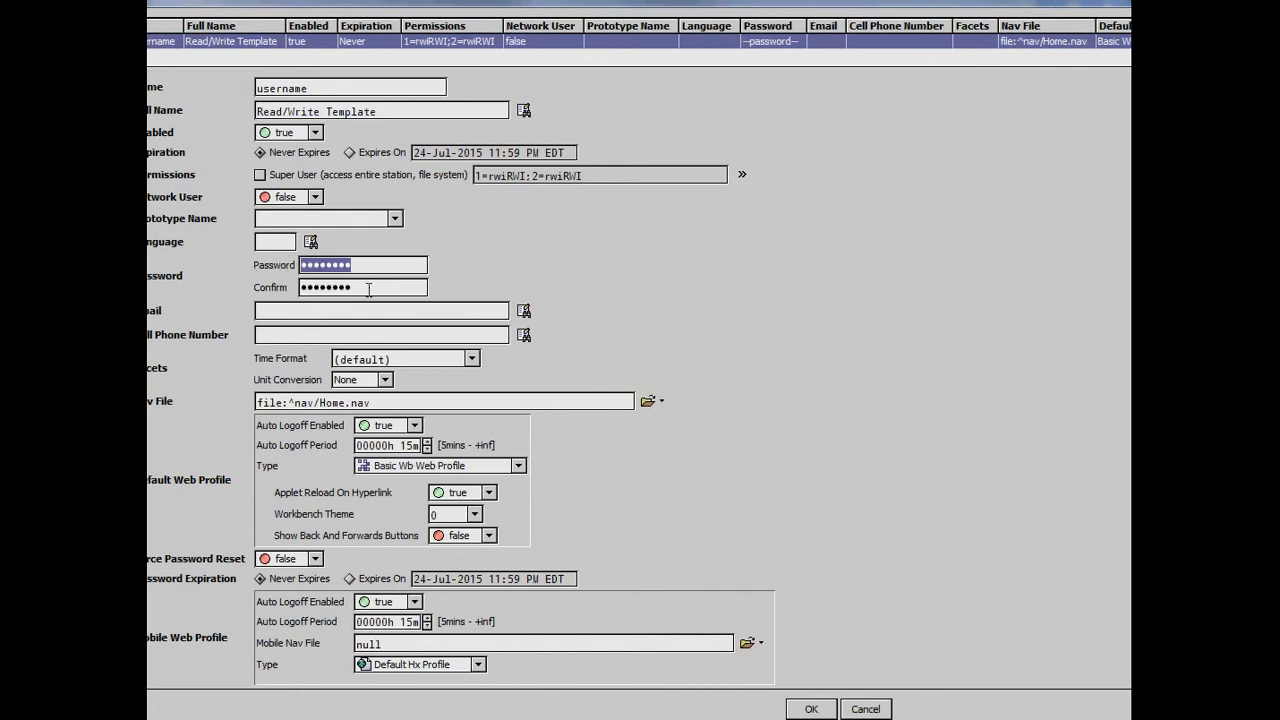
left_click_drag(366, 288, 293, 290)
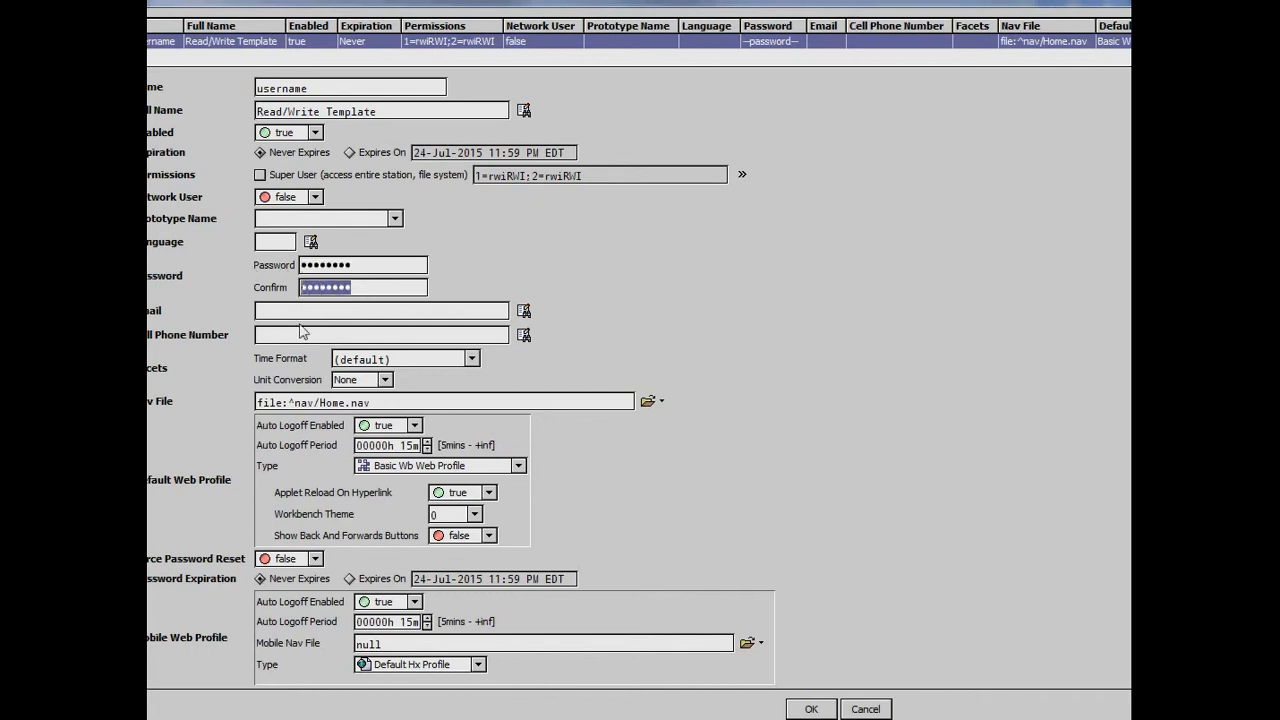
left_click(315, 559)
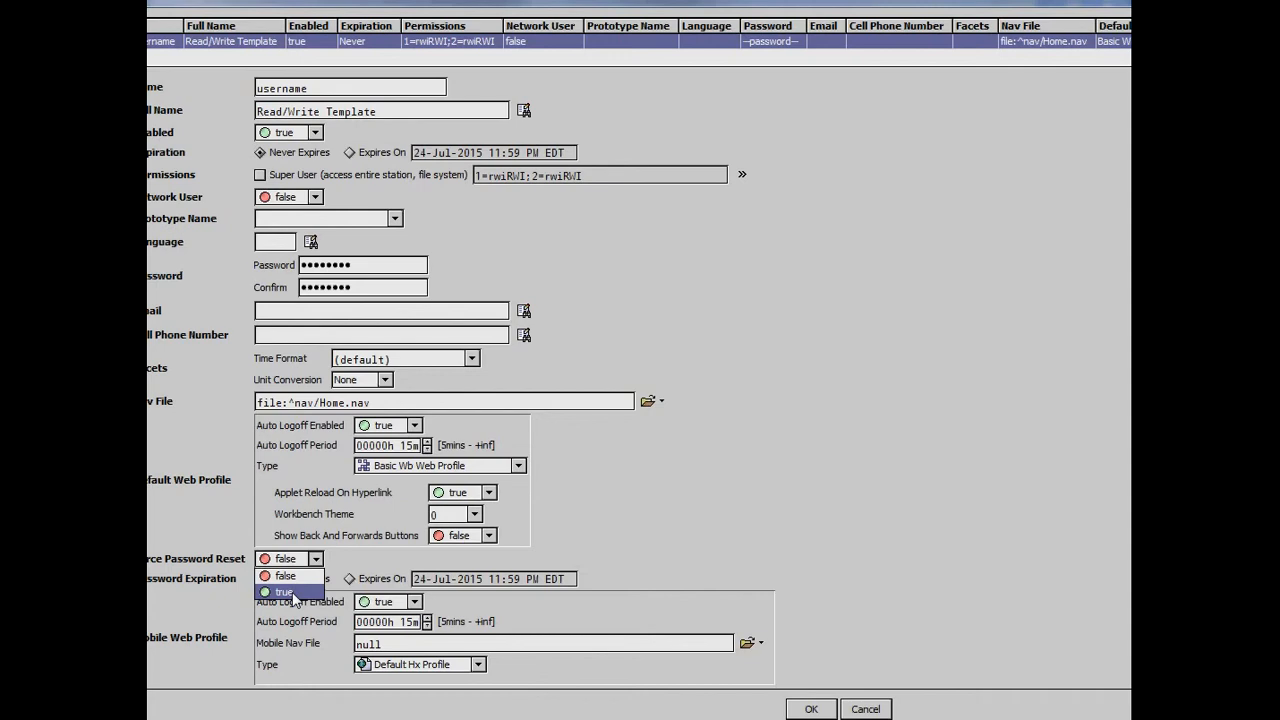
left_click(358, 259)
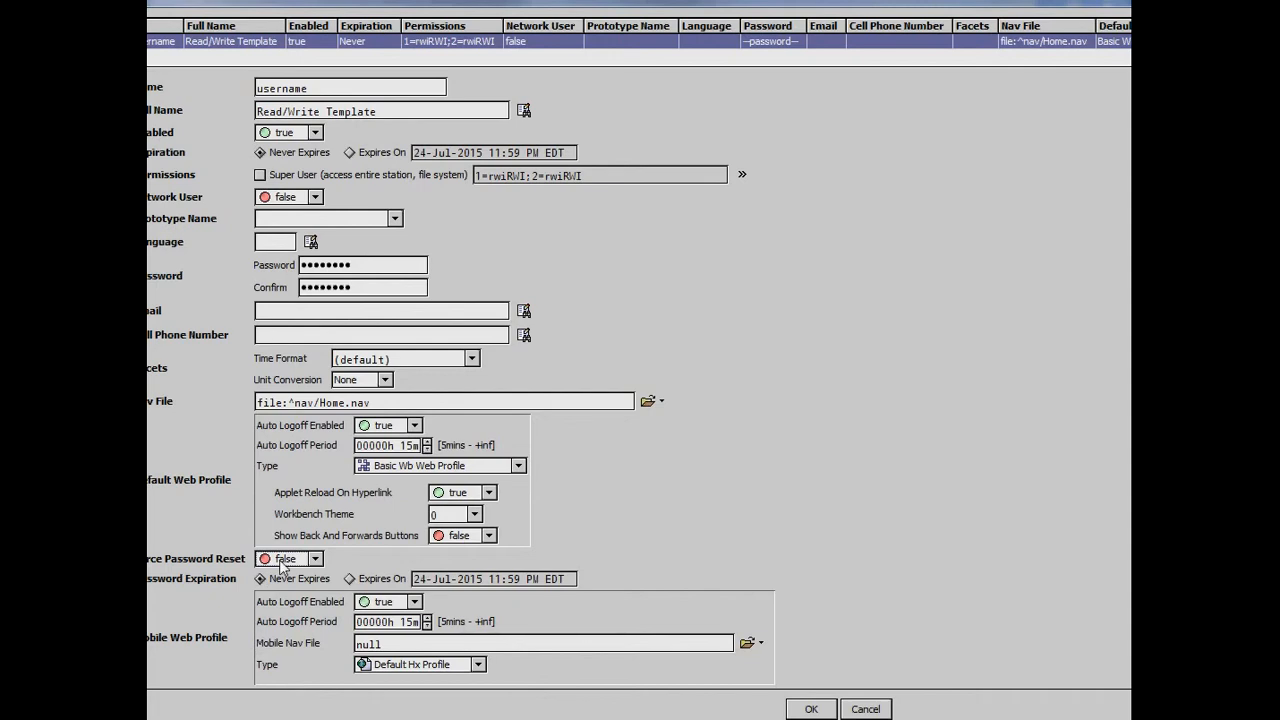
left_click(866, 710)
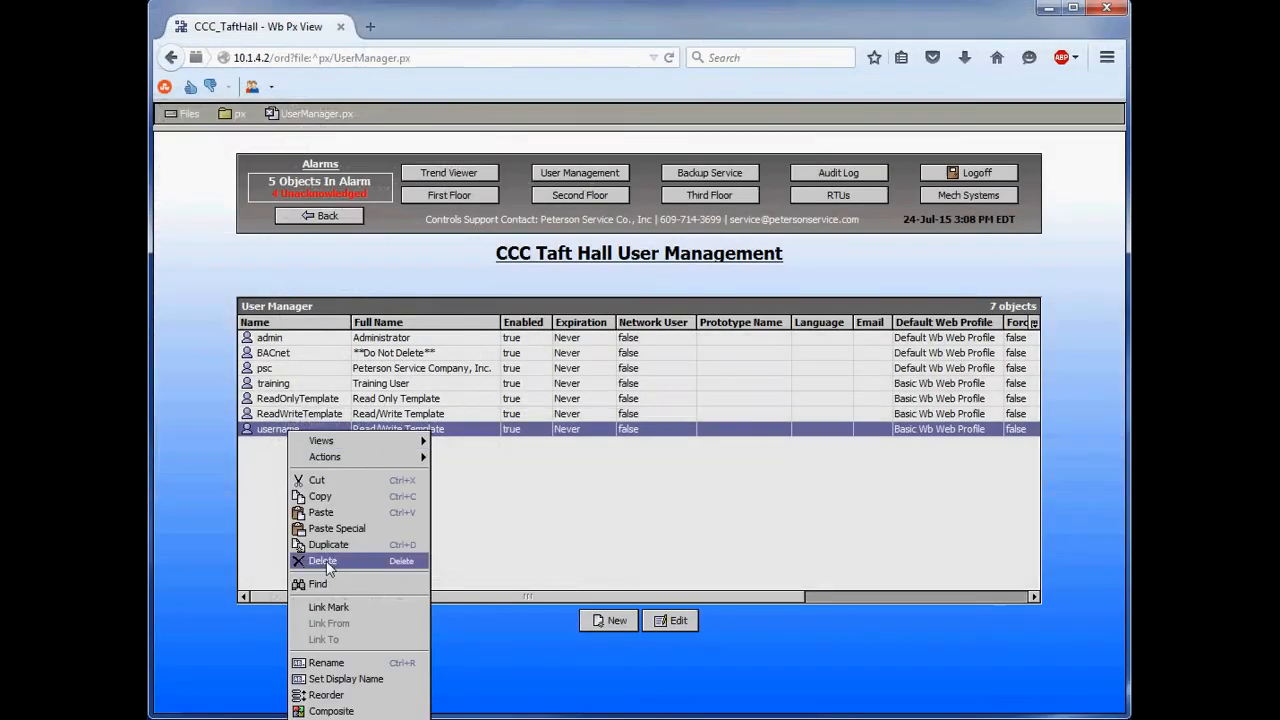
left_click(249, 457)
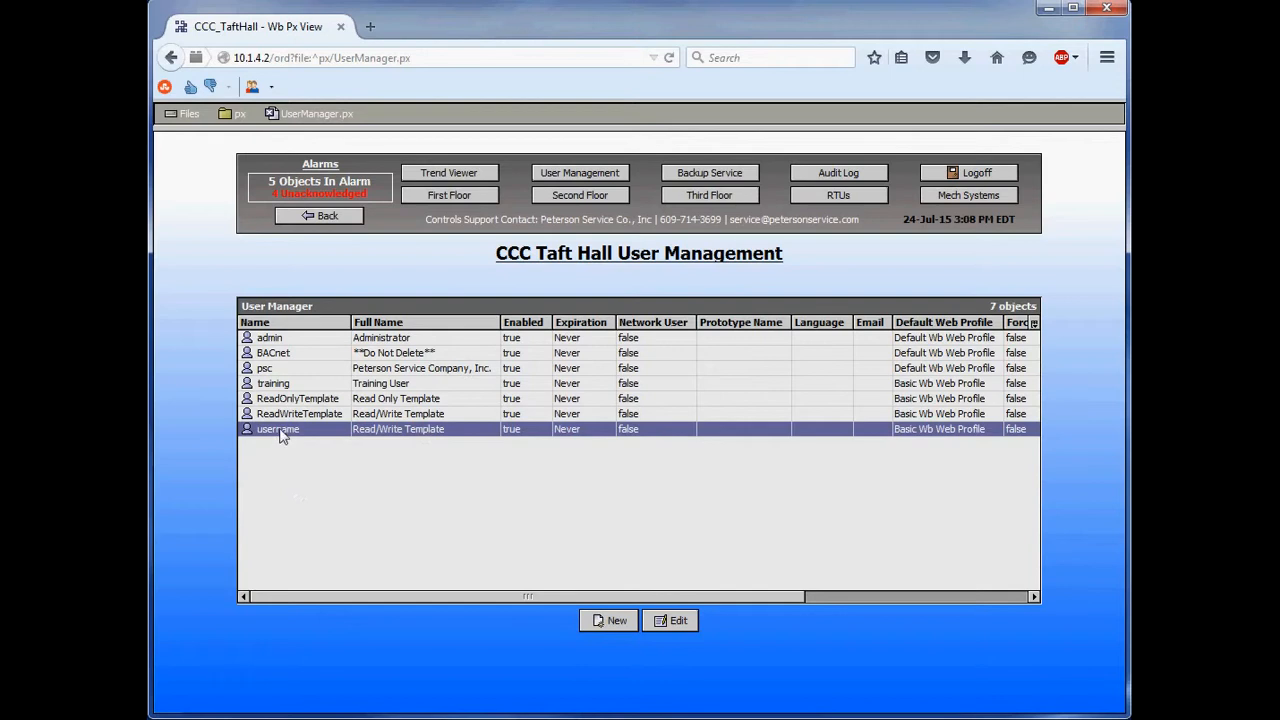
- Switch the "username" account's password expiration to Expires On, check its mobile auto logoff settings and accept the edits
double_click(278, 429)
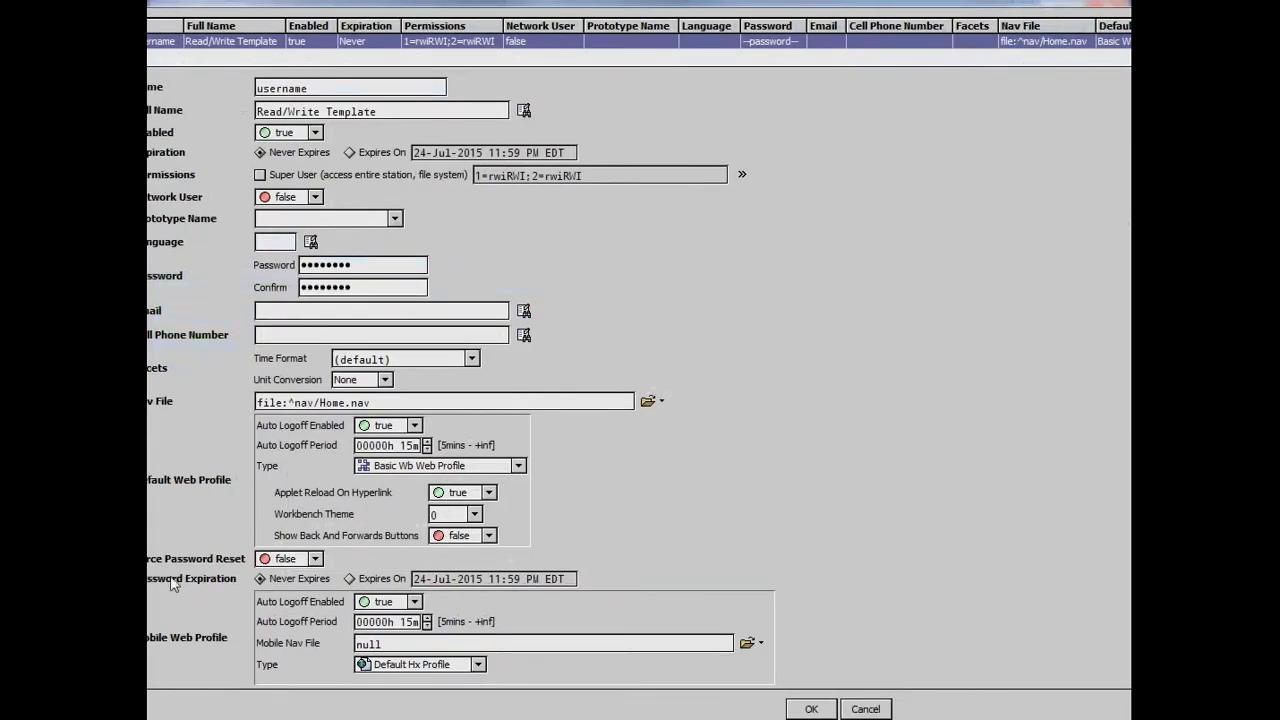
left_click(350, 580)
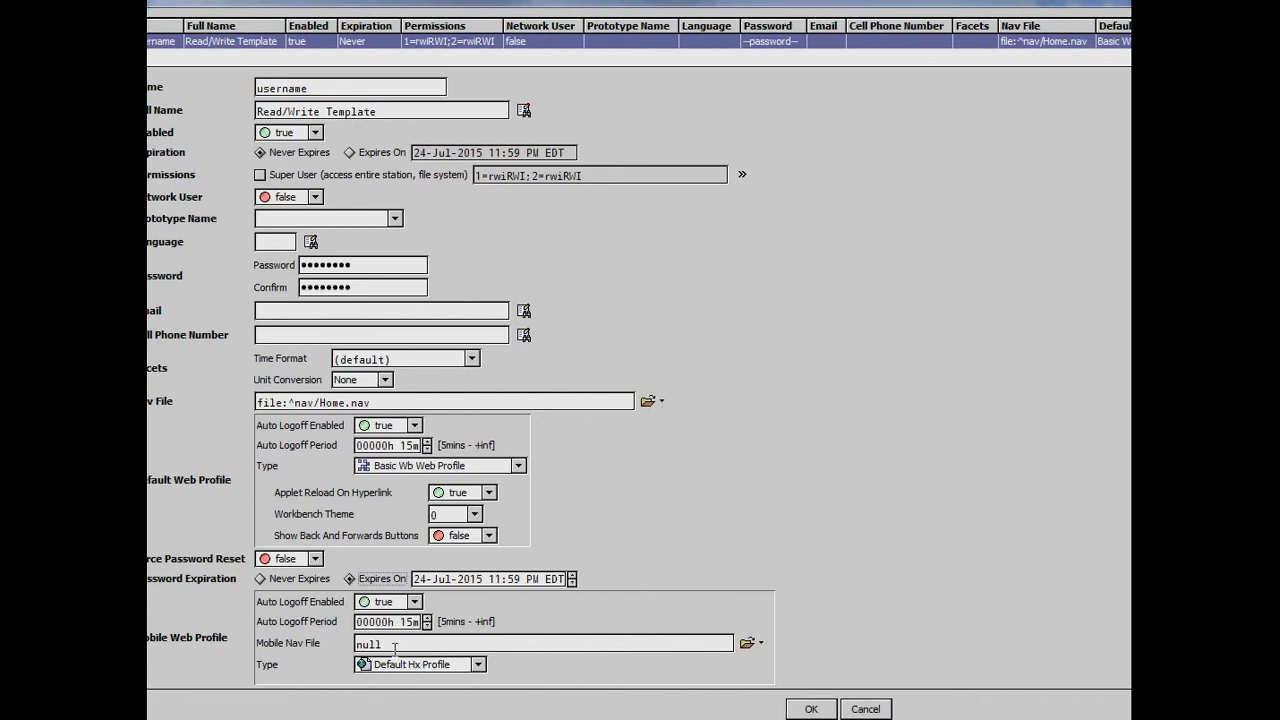
left_click(413, 603)
left_click(413, 605)
left_click(378, 622)
left_click(811, 709)
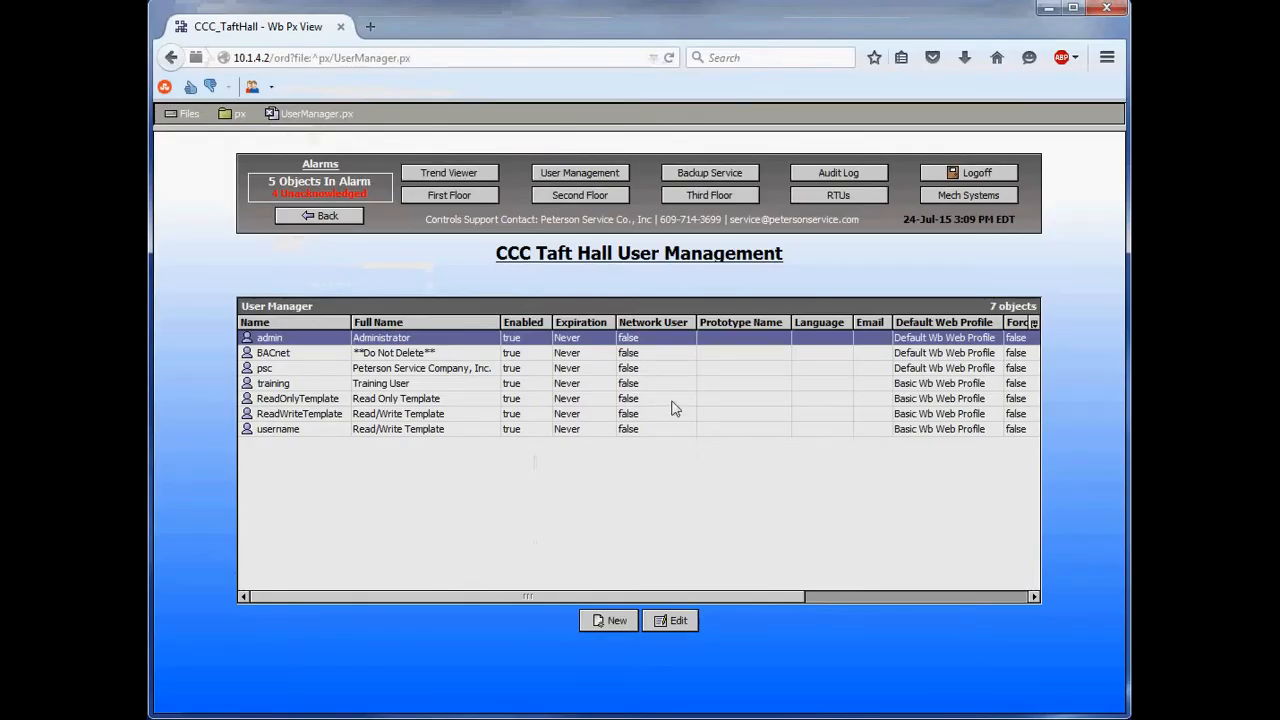
- Leave User Management, open the Trend Viewer and expand the CCC_TaftHall histories to look through the room points
left_click(171, 57)
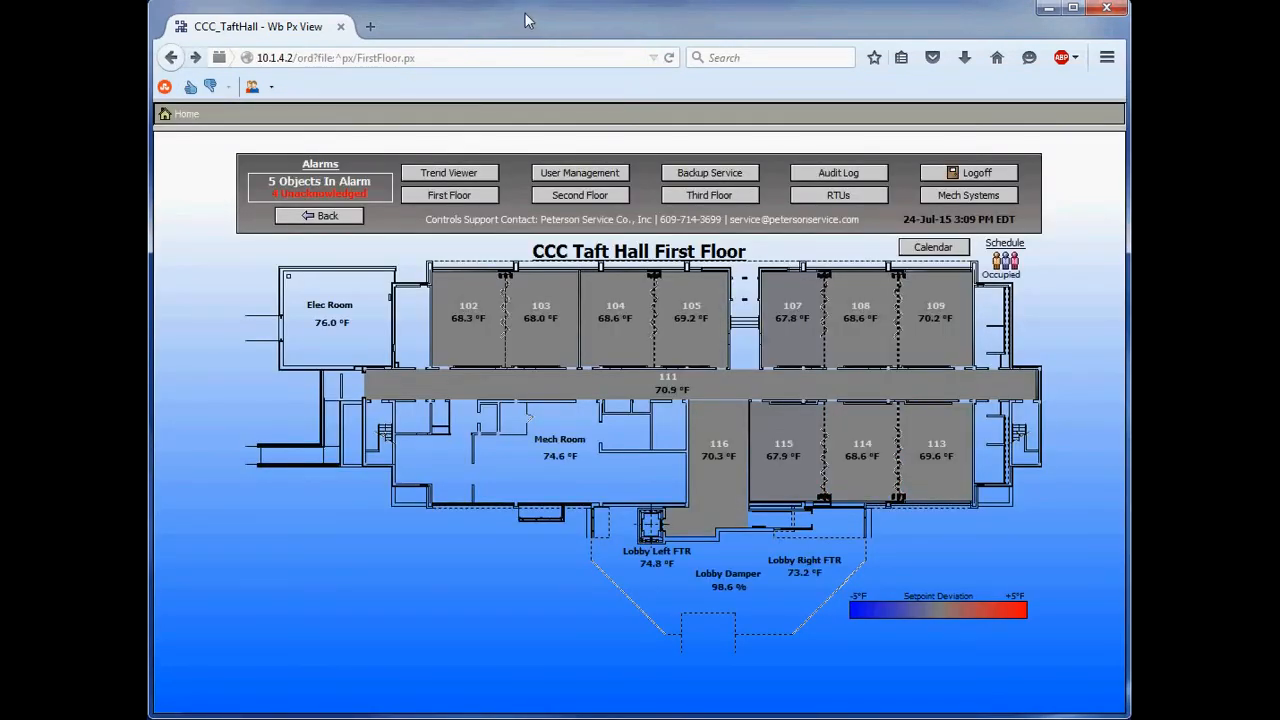
left_click(457, 177)
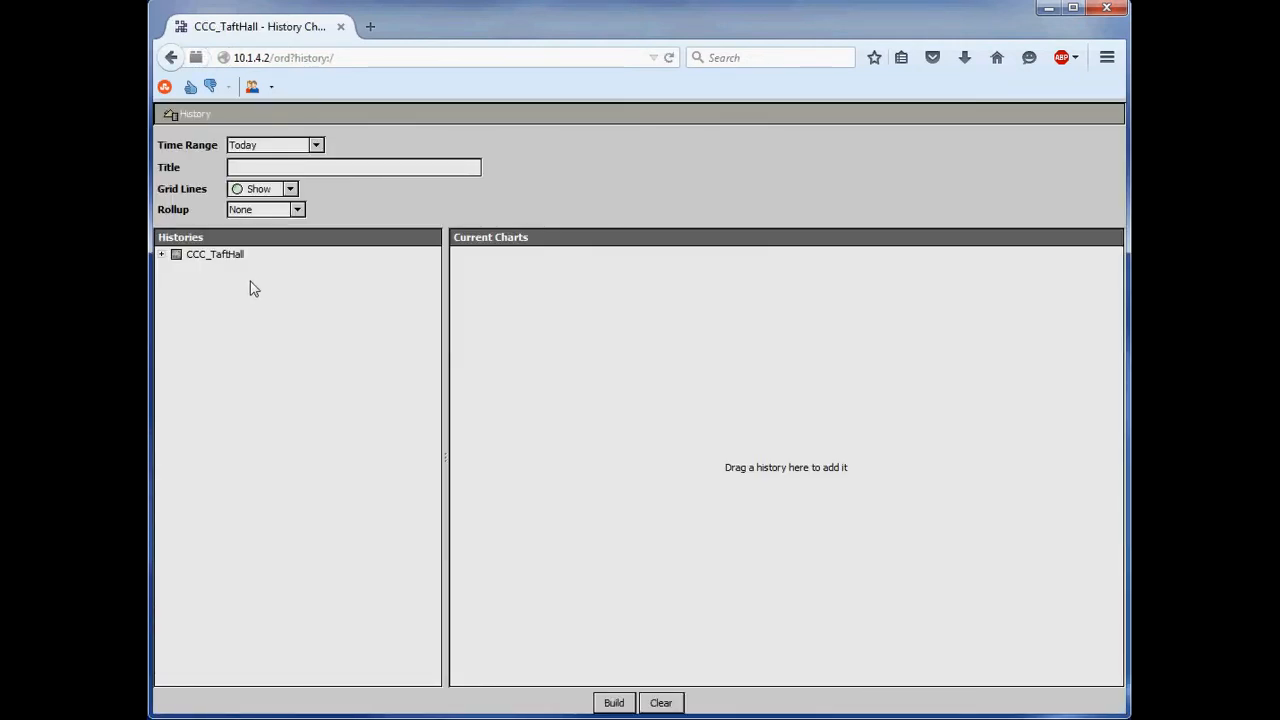
left_click(188, 258)
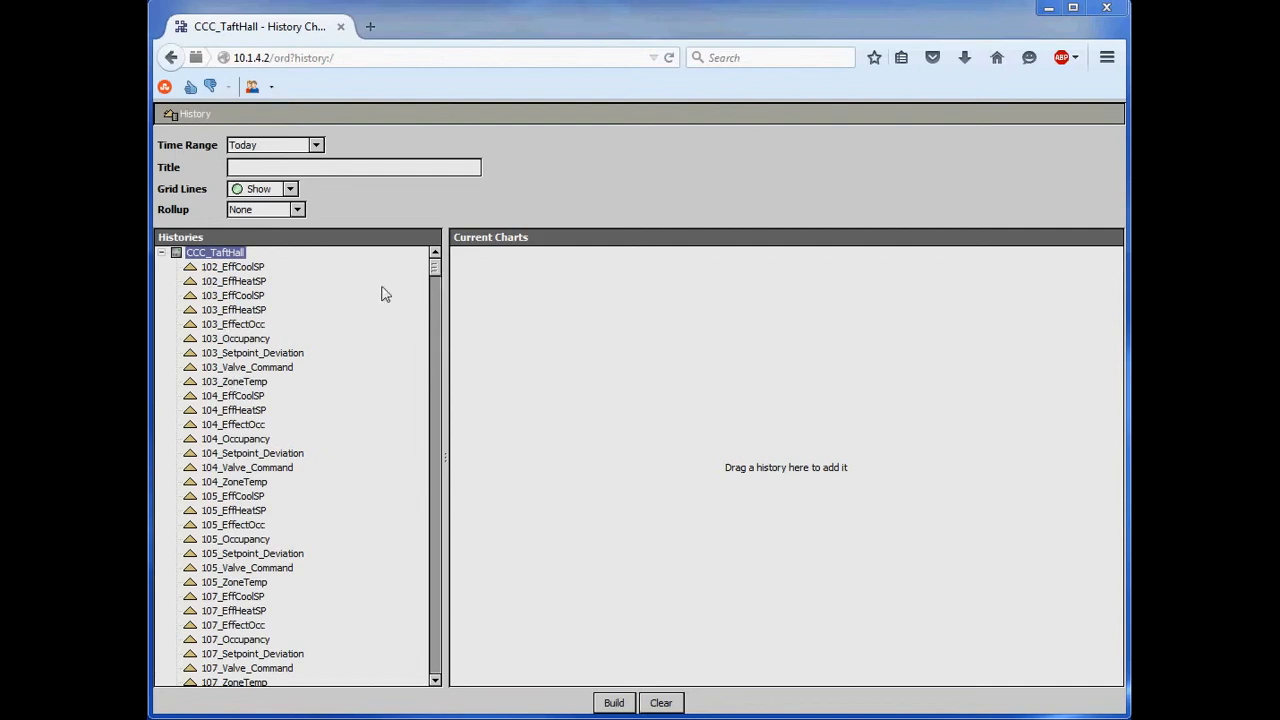
left_click(230, 268)
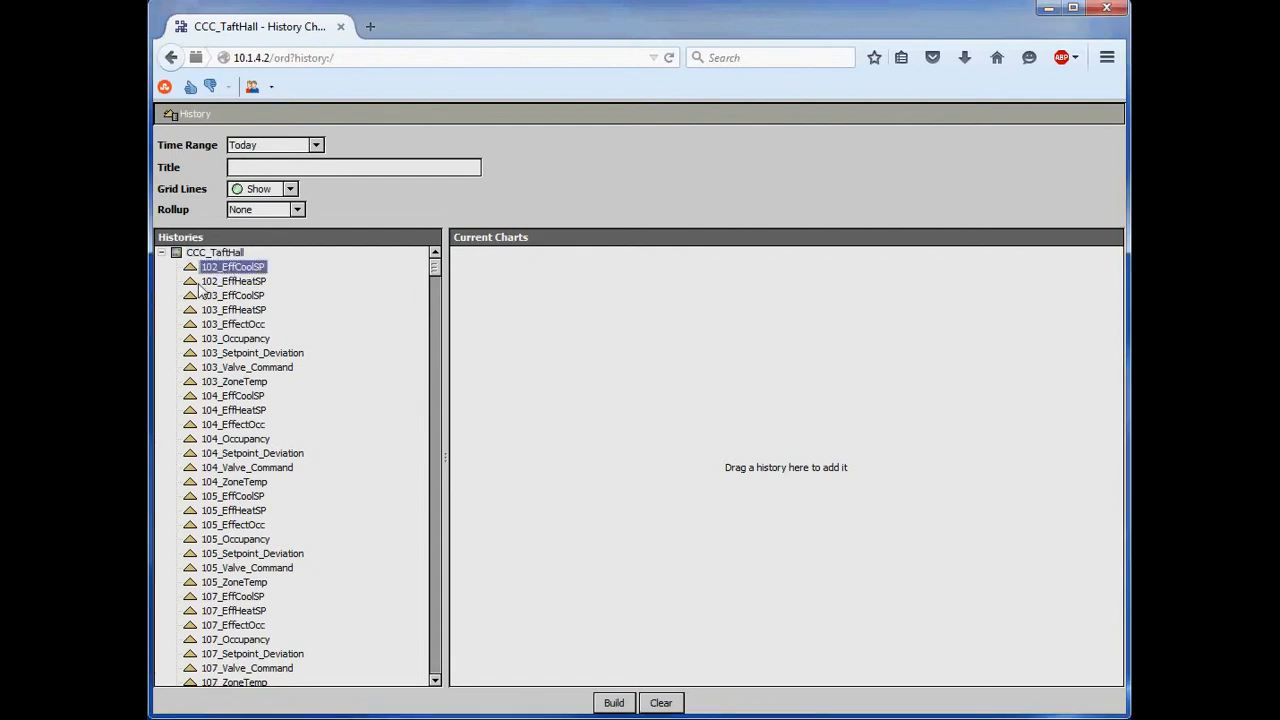
left_click(242, 311)
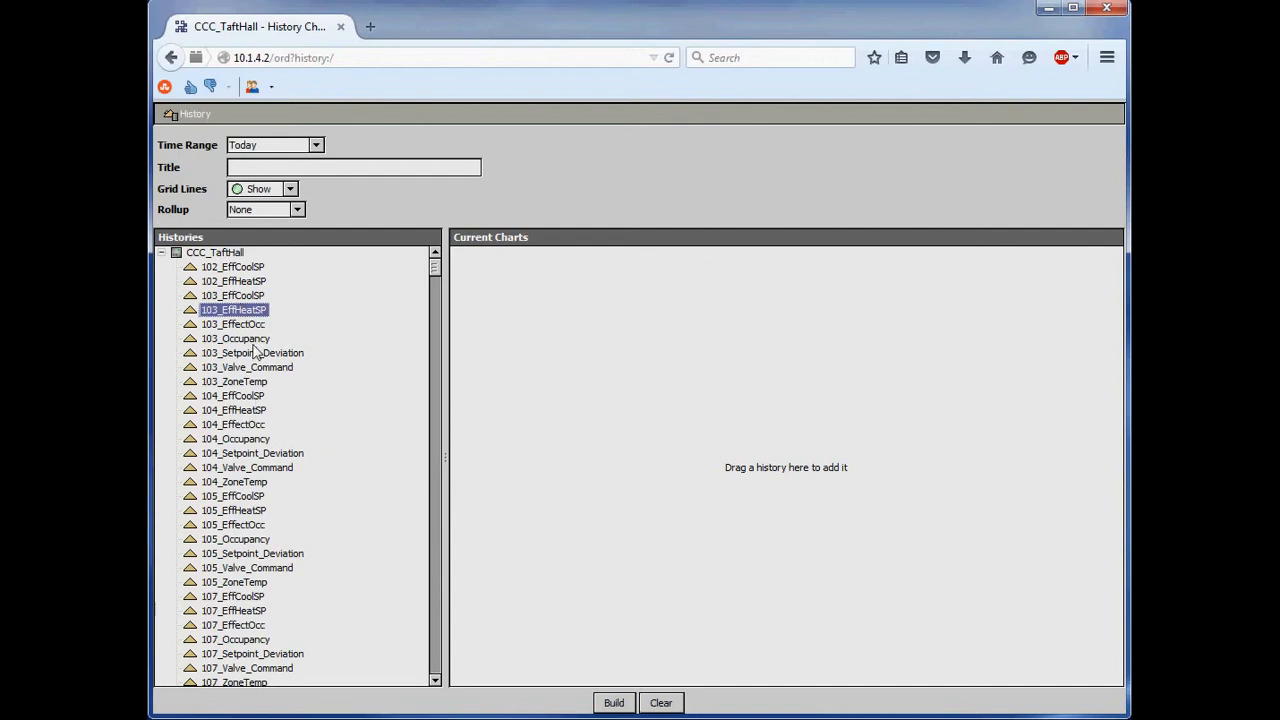
left_click(236, 383)
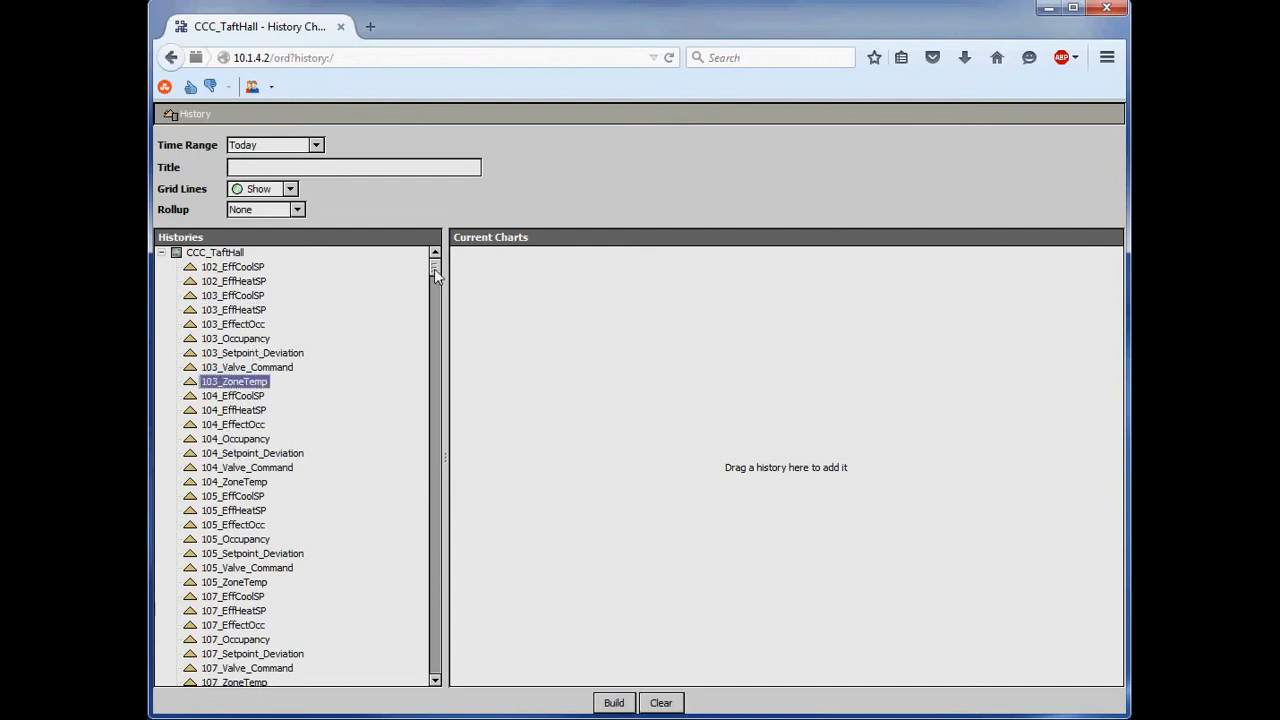
left_click_drag(434, 268, 434, 262)
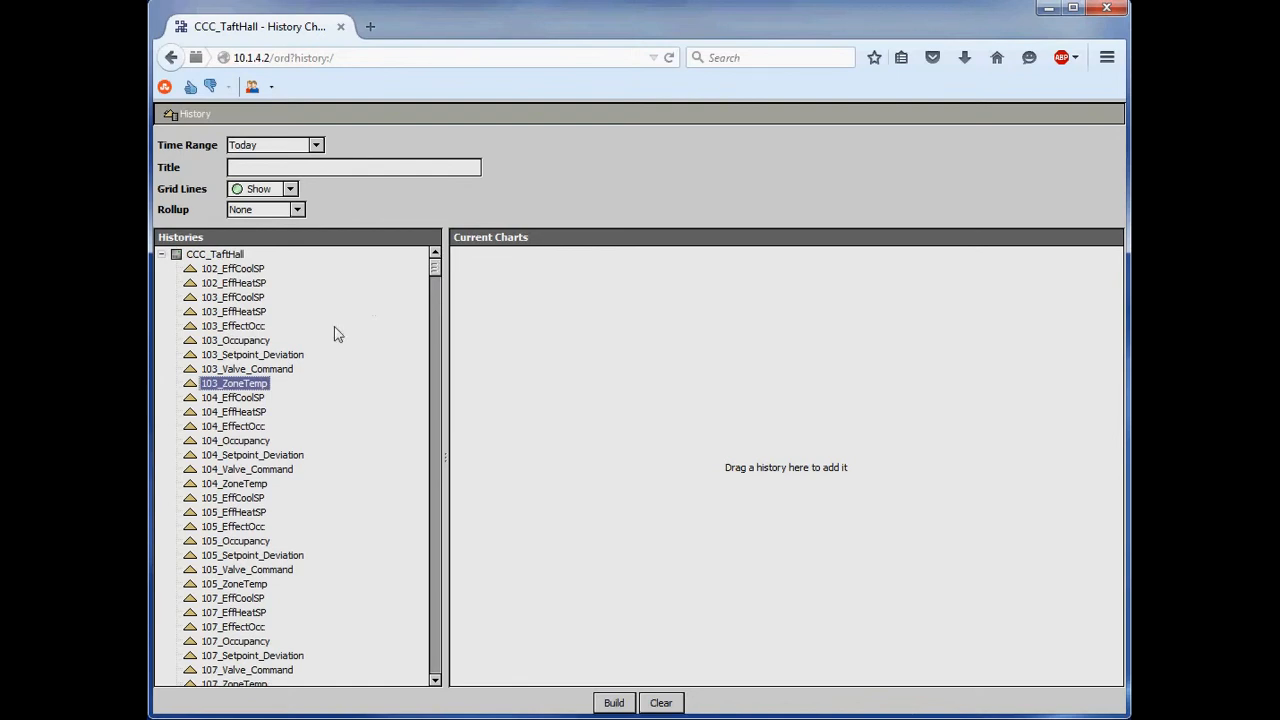
- Add the 103_ZoneTemp history to the current charts and set the time range to Last 24 Hours
left_click_drag(220, 390, 577, 386)
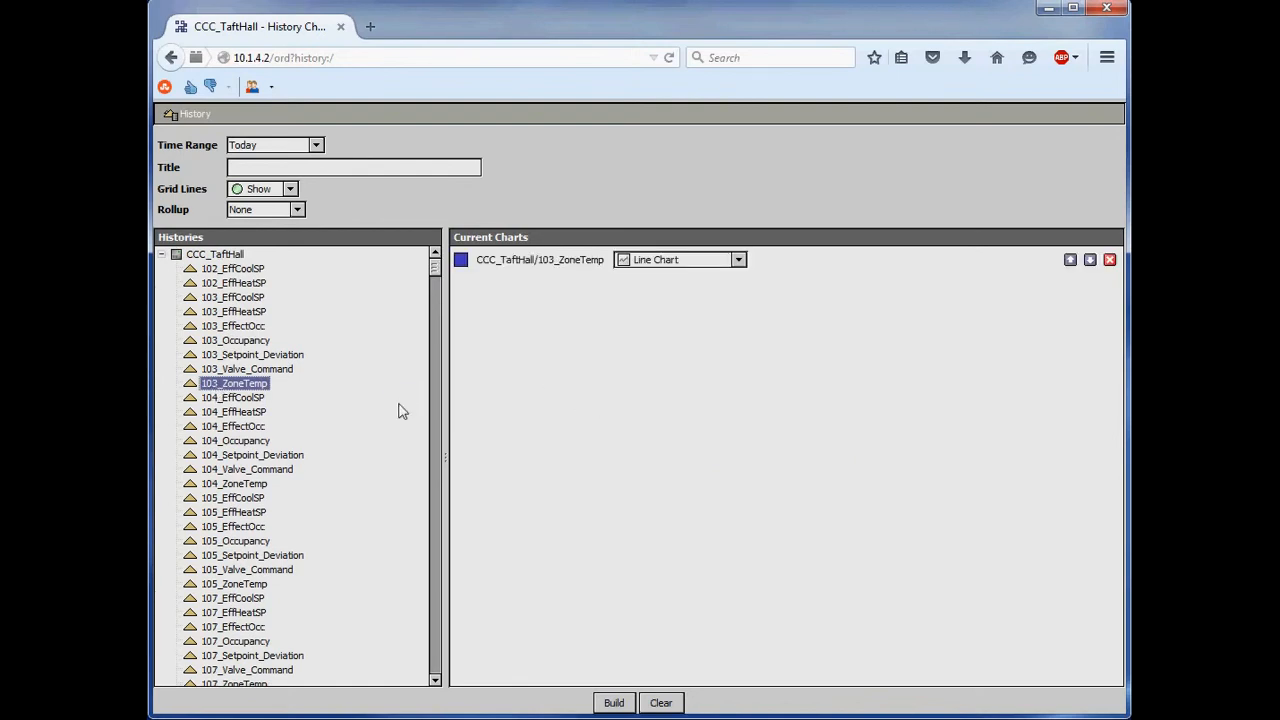
left_click(316, 145)
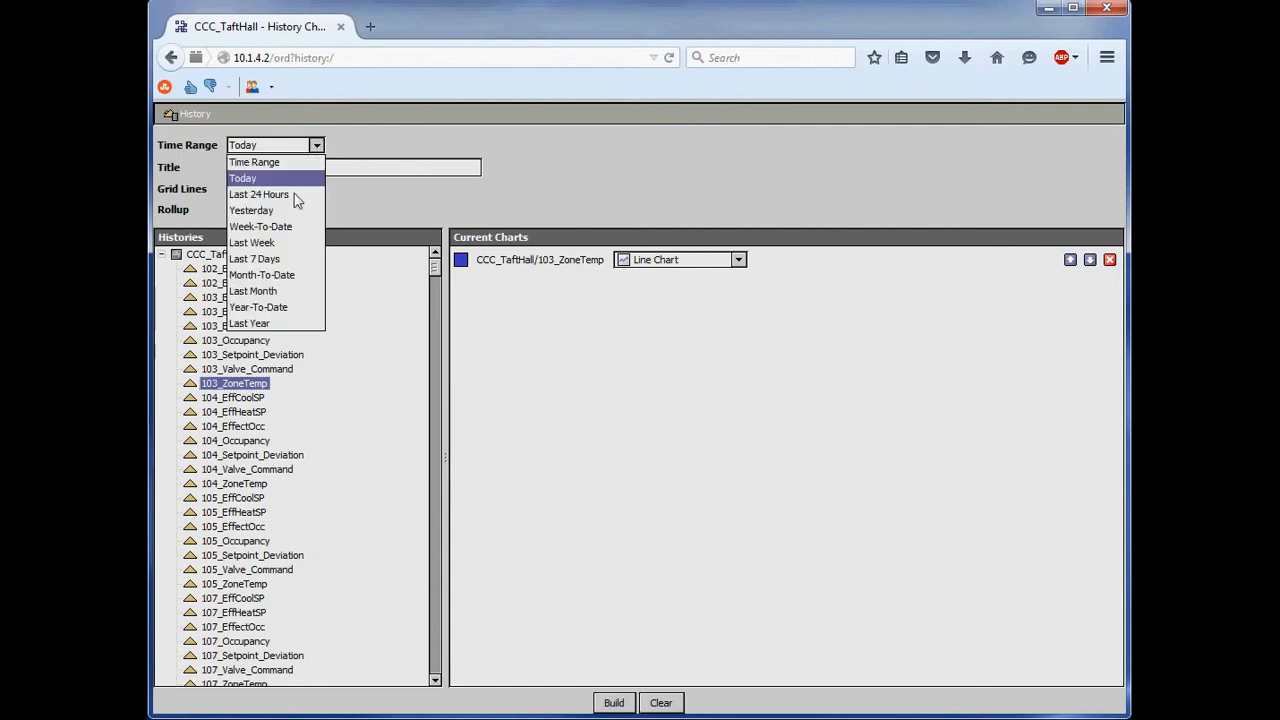
left_click(293, 196)
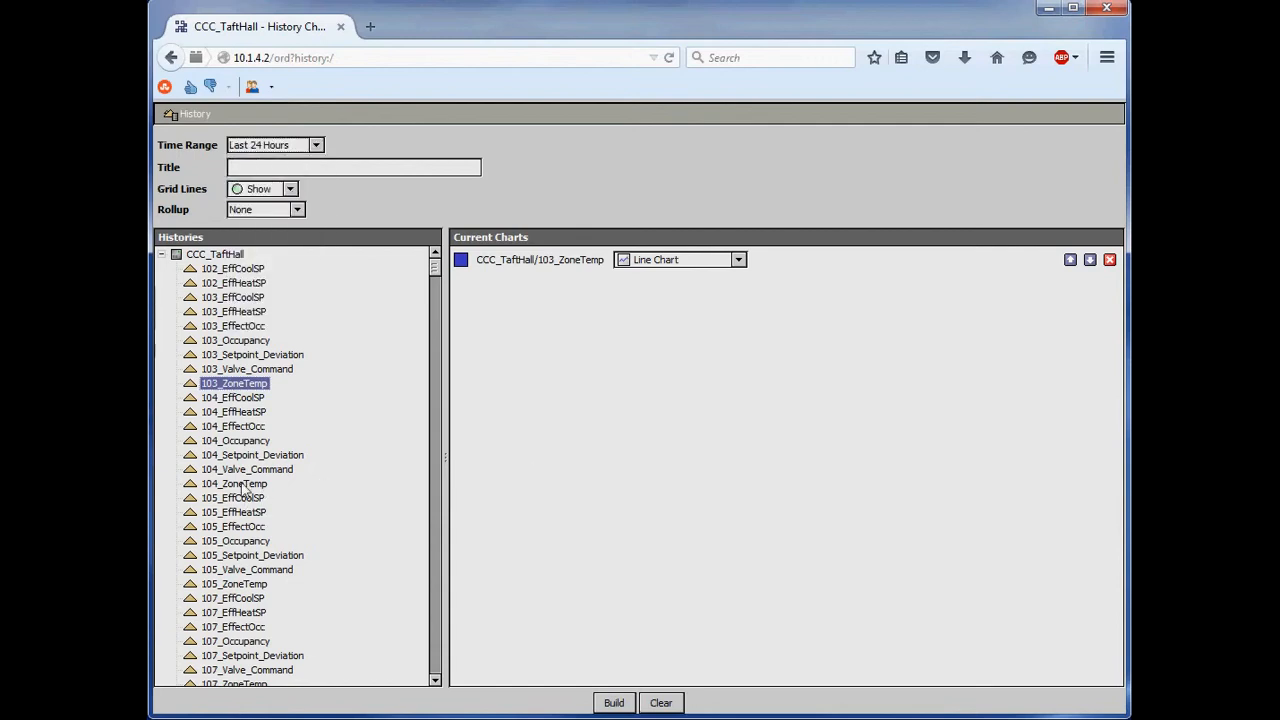
- Add the 104_ZoneTemp and 105_ZoneTemp histories to the current charts, keeping the Last 24 Hours time range
left_click_drag(234, 483, 575, 478)
left_click_drag(238, 584, 755, 432)
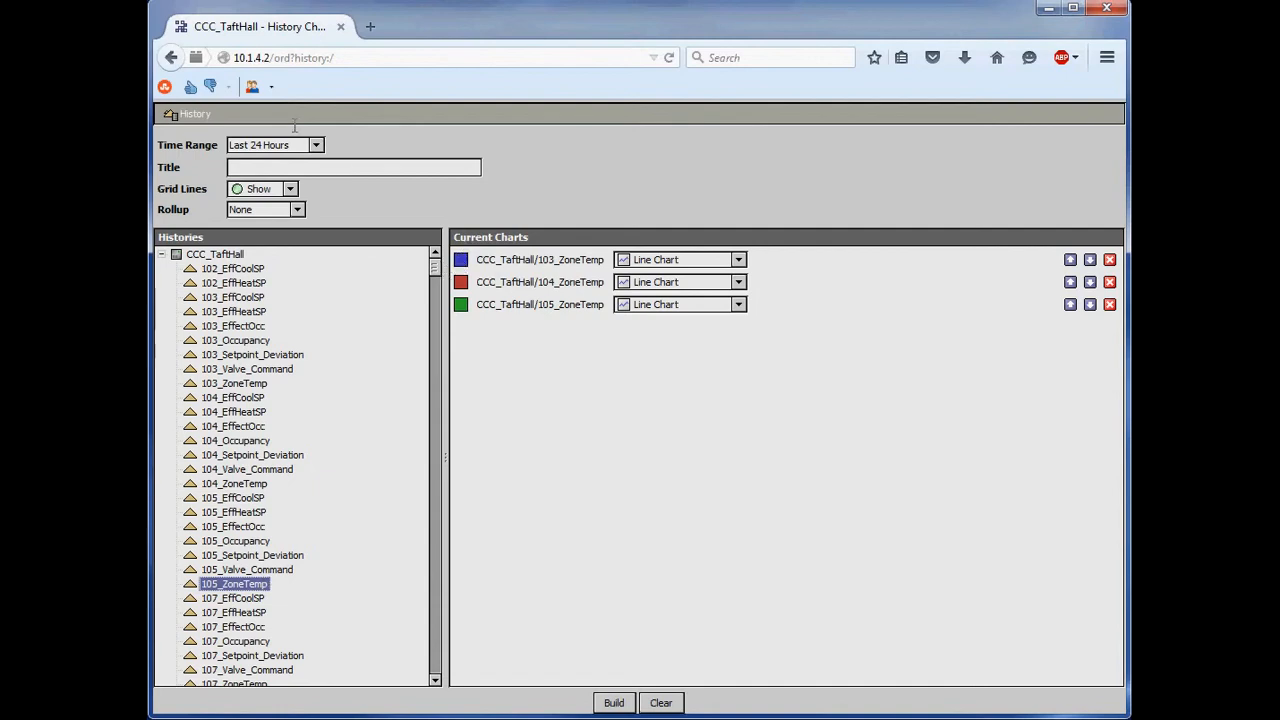
left_click(317, 146)
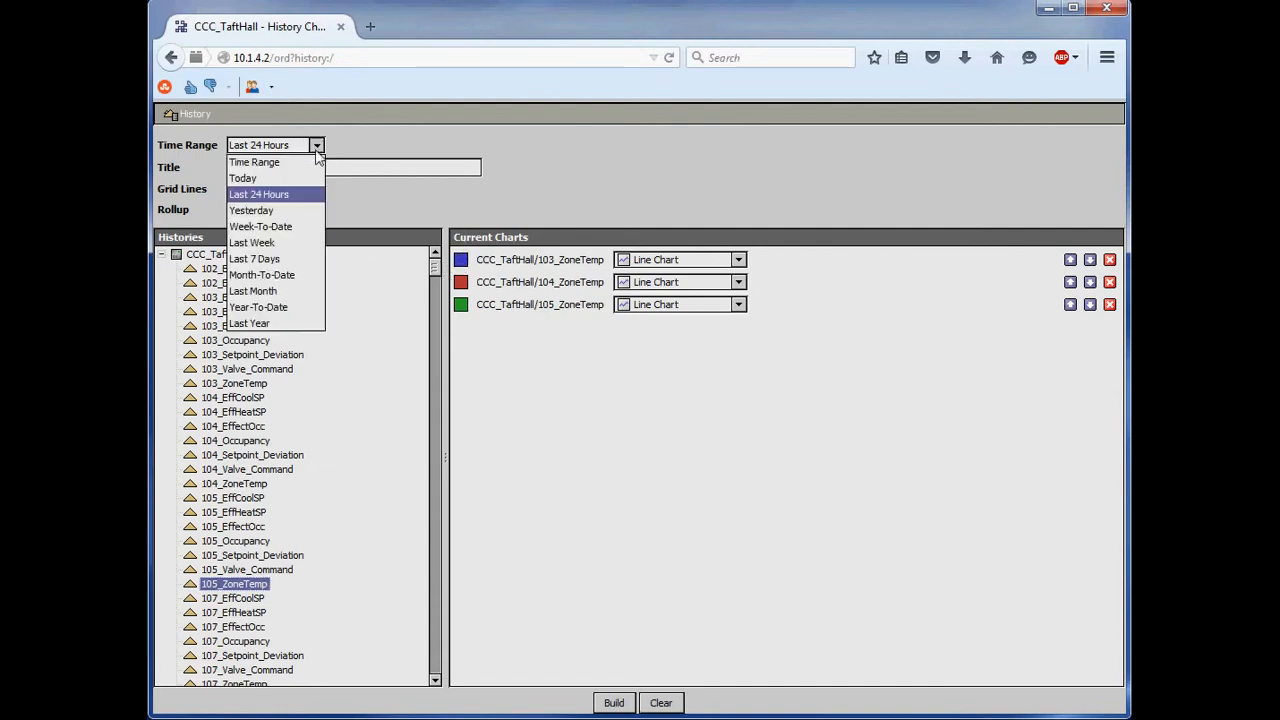
left_click(355, 137)
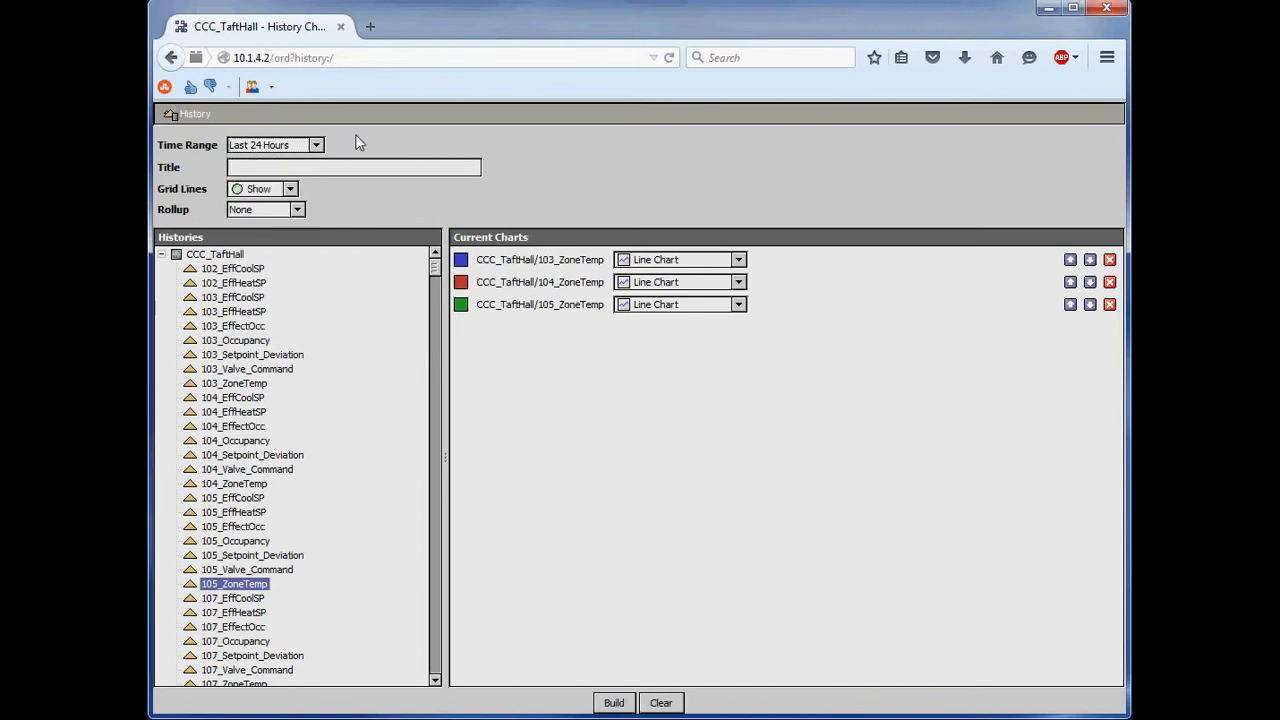
- Check the 103_ZoneTemp line's color settings without changing them and build the chart of the three zone temperature histories
left_click(304, 169)
left_click(461, 259)
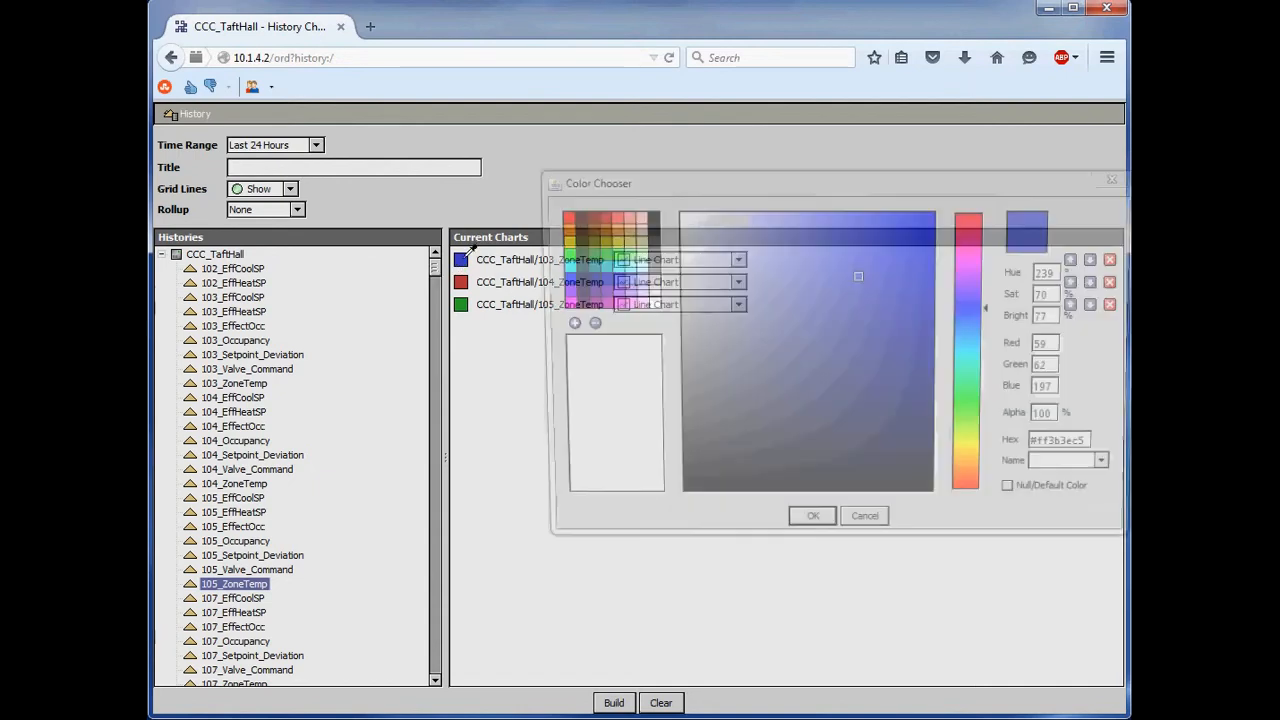
left_click(862, 529)
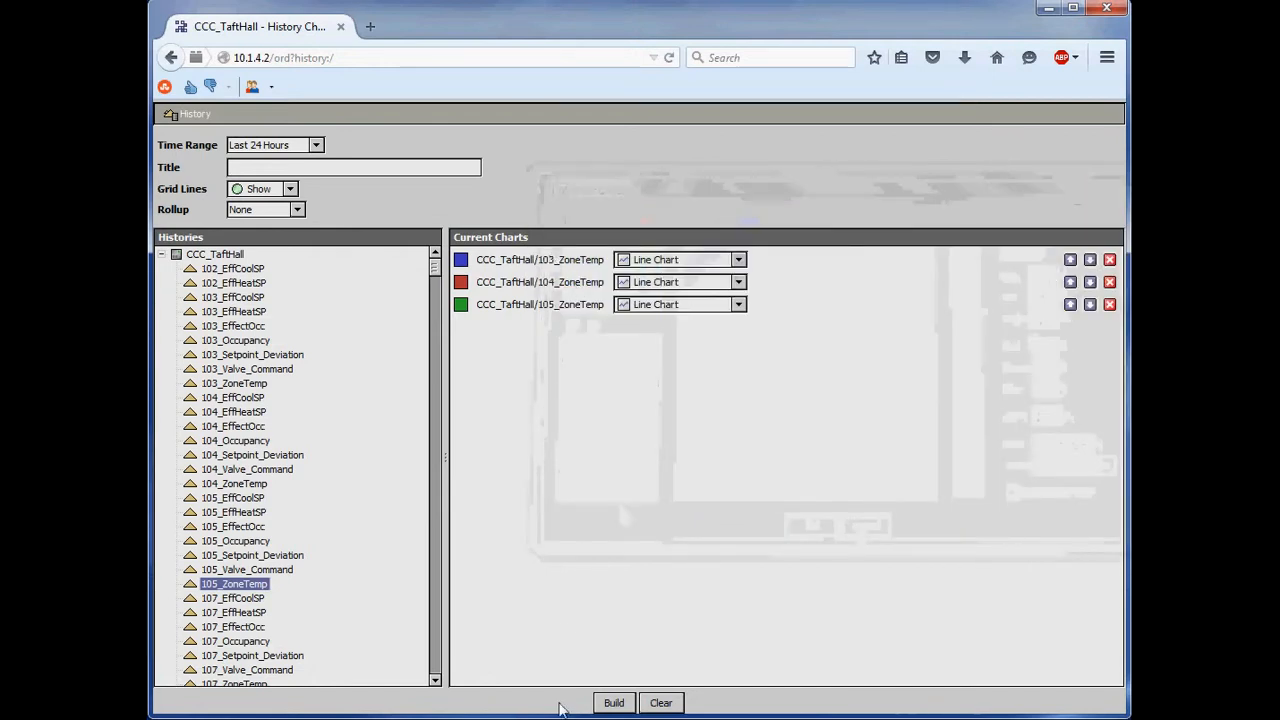
left_click(613, 703)
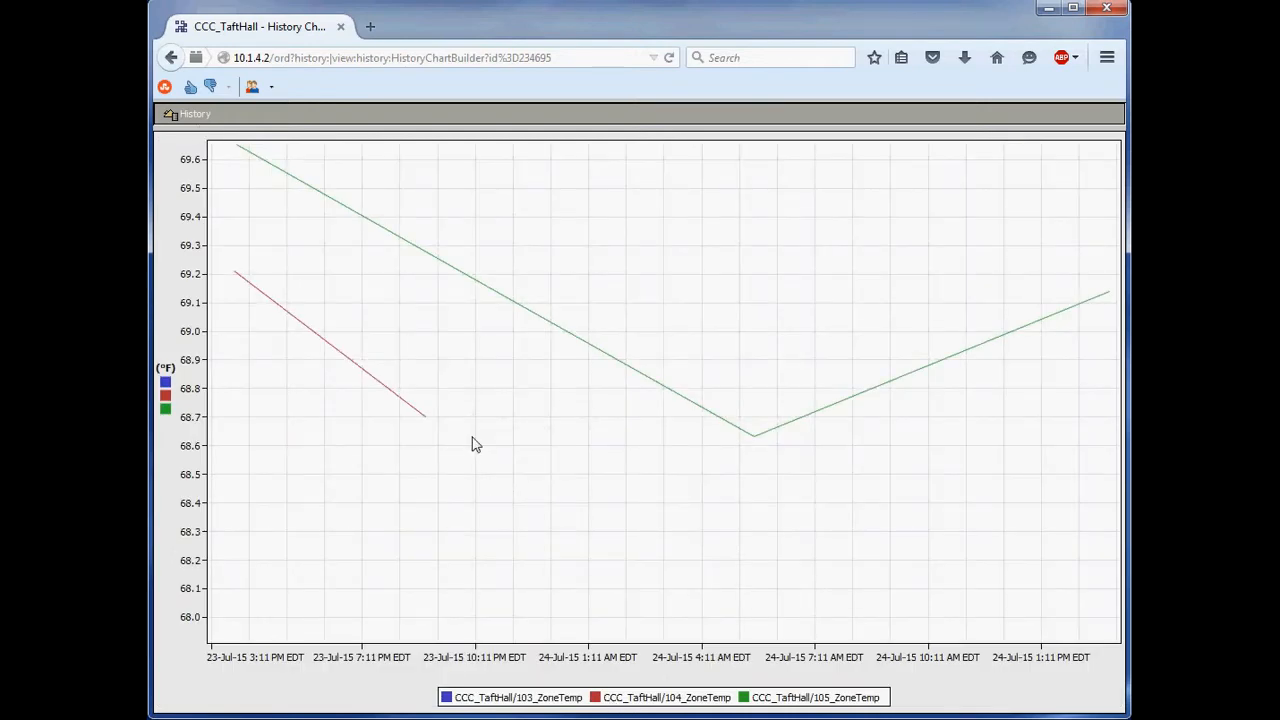
- Return to the chart setup and remove the 103, 104 and 105_ZoneTemp histories from the current charts
left_click(172, 58)
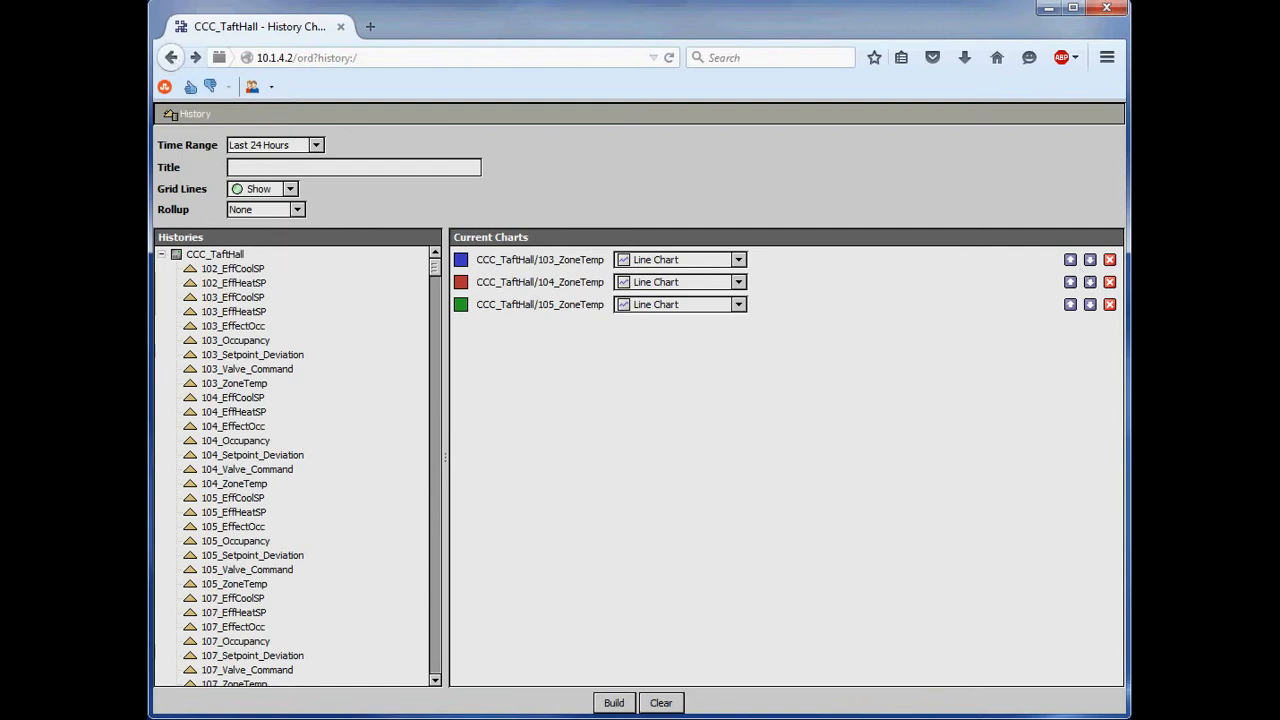
left_click(1109, 260)
left_click(1109, 260)
left_click(1109, 260)
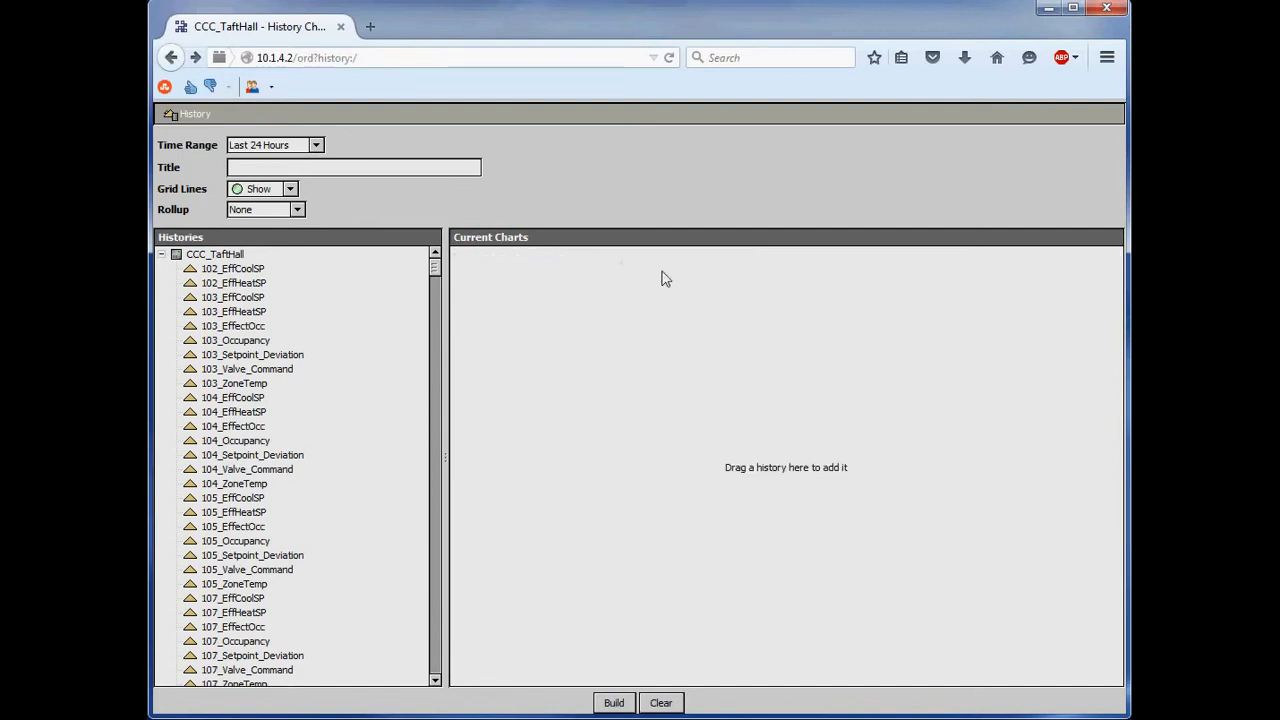
- Add the RTU_2_DischargeAirDewpt history to the current charts and build its Last 24 Hours line chart
left_click_drag(436, 268, 432, 686)
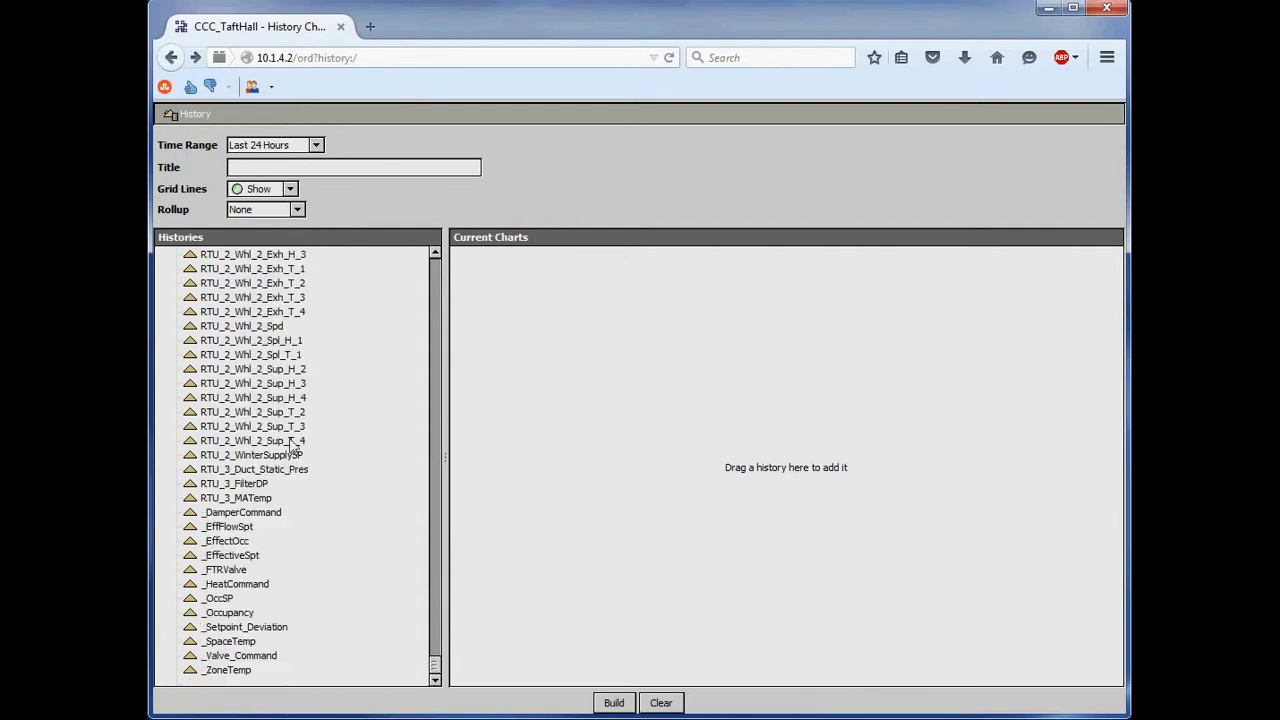
left_click(258, 498)
scroll(264, 500, "up", 15)
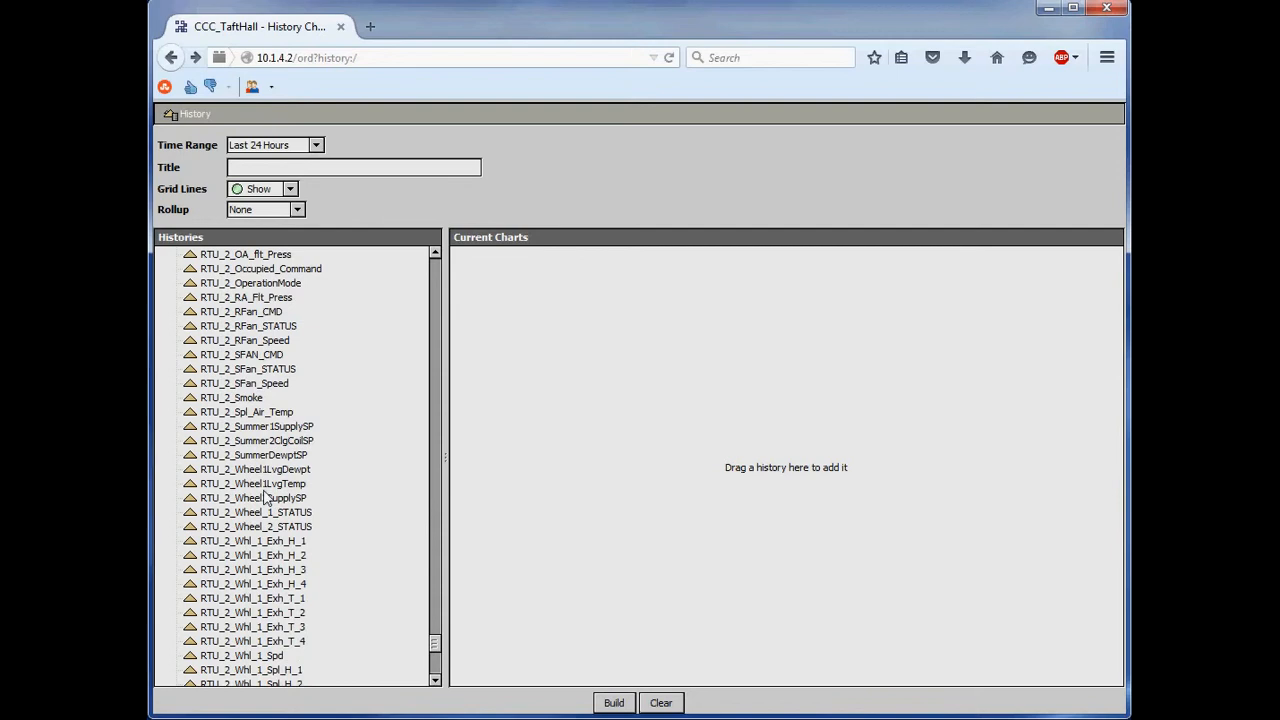
scroll(264, 500, "up", 7)
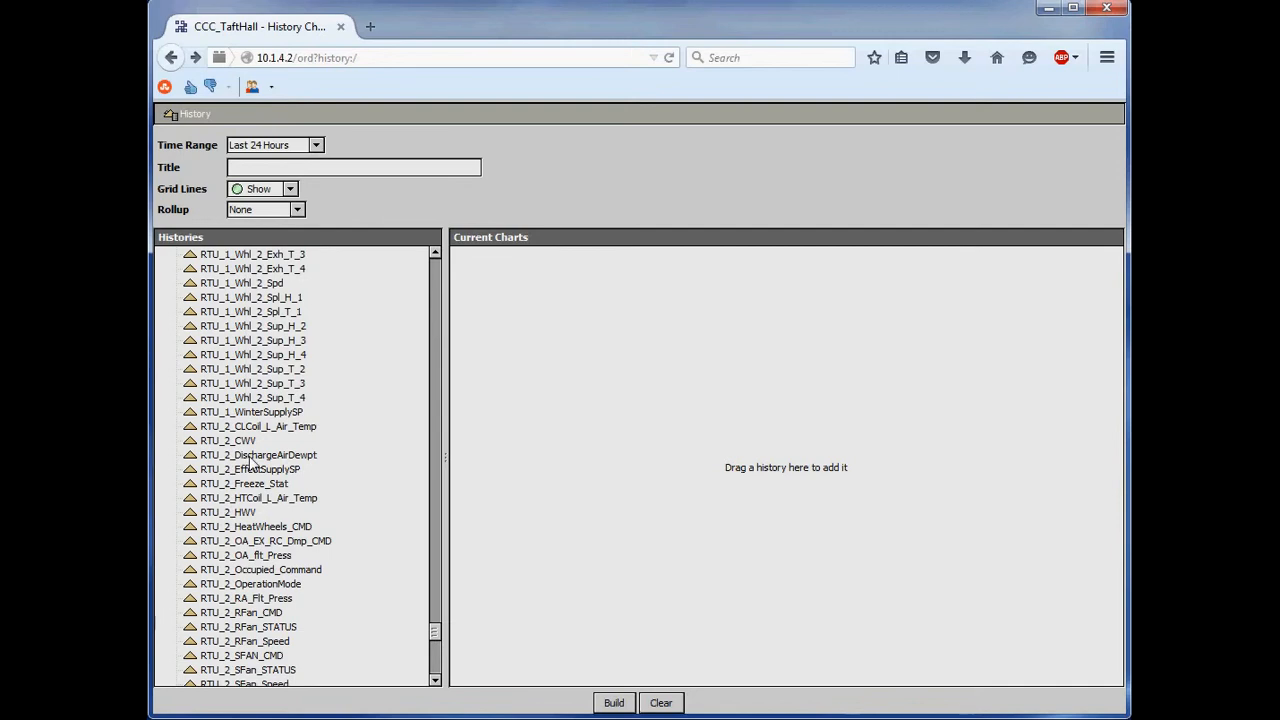
double_click(252, 456)
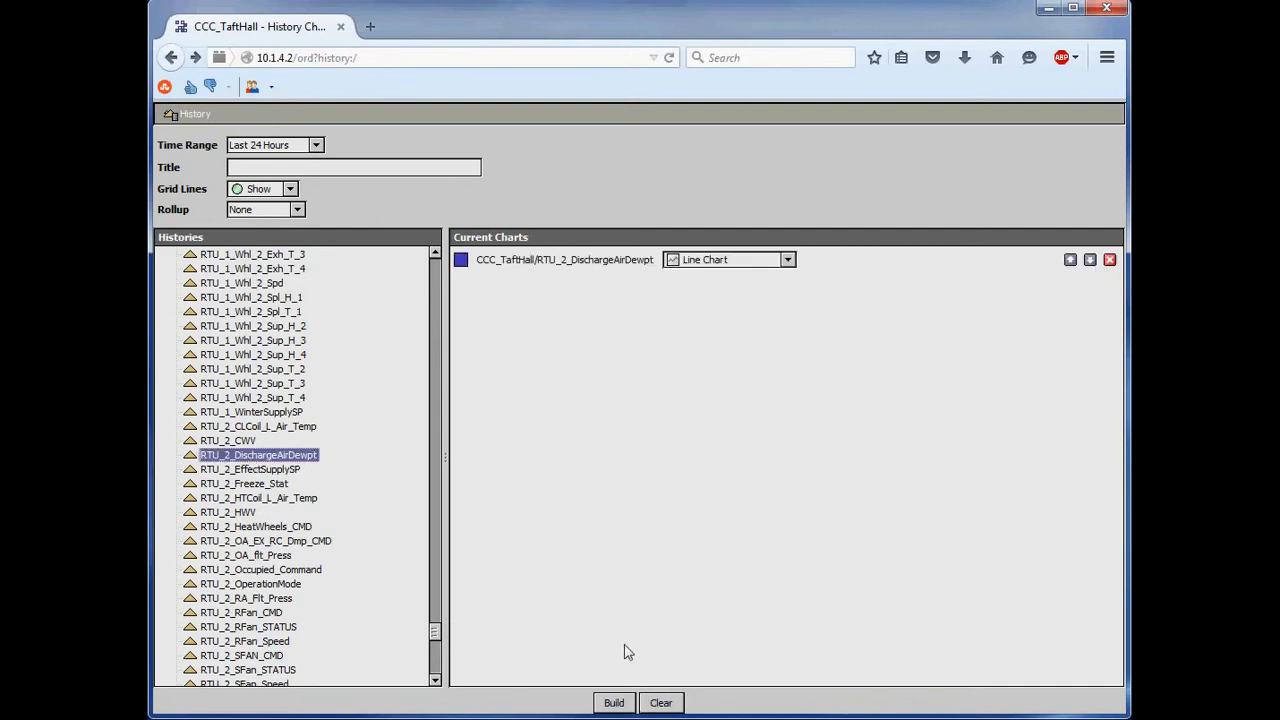
left_click(615, 704)
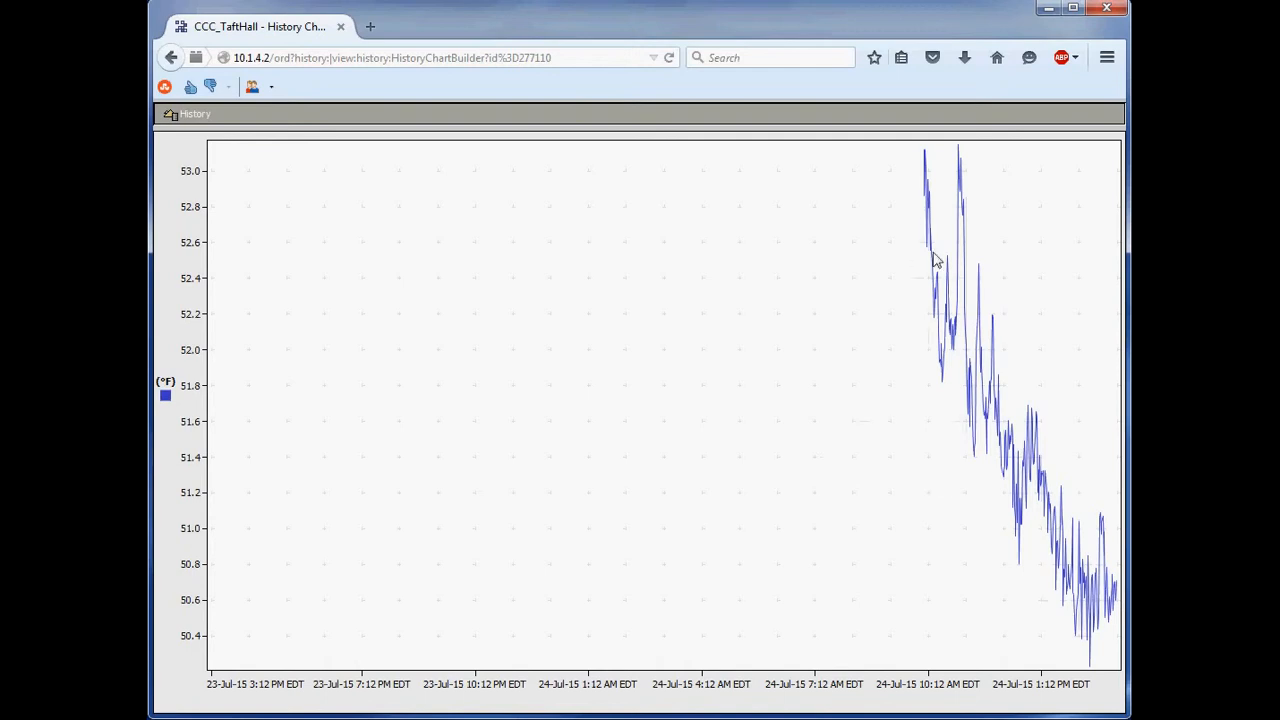
- Examine the RTU_2_DischargeAirDewpt trend by zooming into shorter time spans, shifting along the time axis and restoring the full range
left_click_drag(967, 262, 1012, 308)
left_click_drag(1110, 318, 1108, 317)
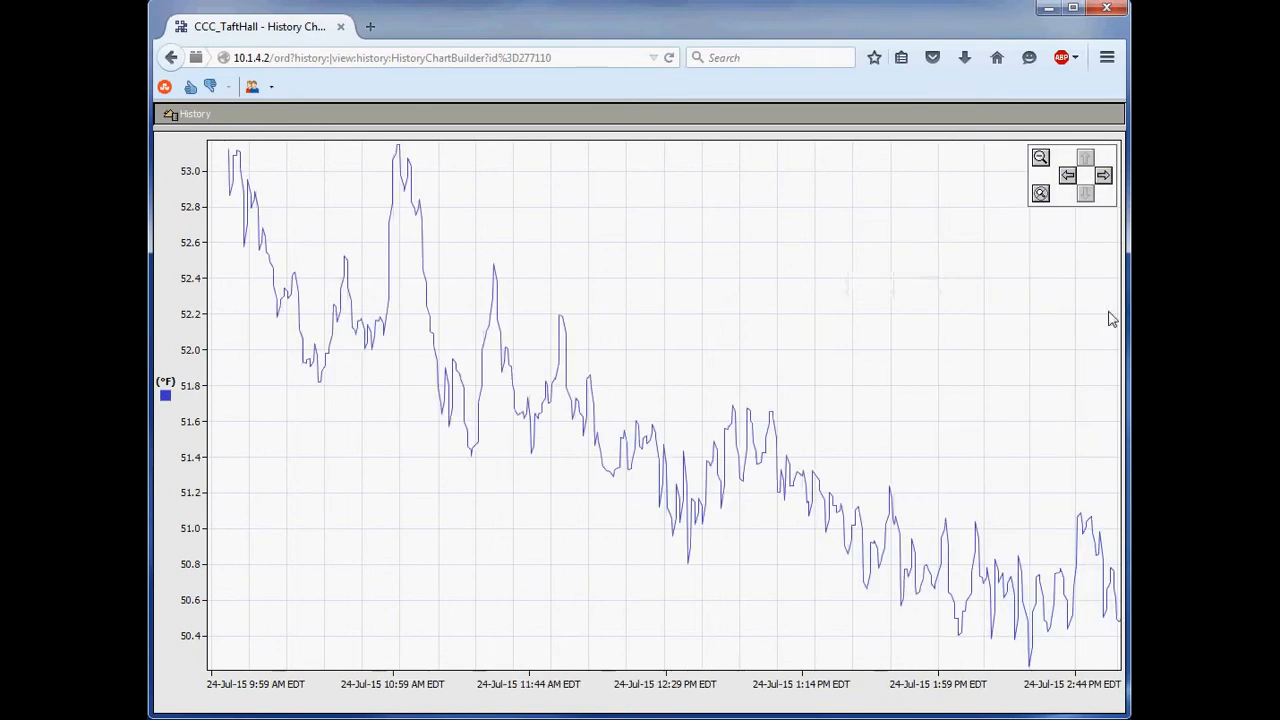
left_click_drag(566, 423, 691, 426)
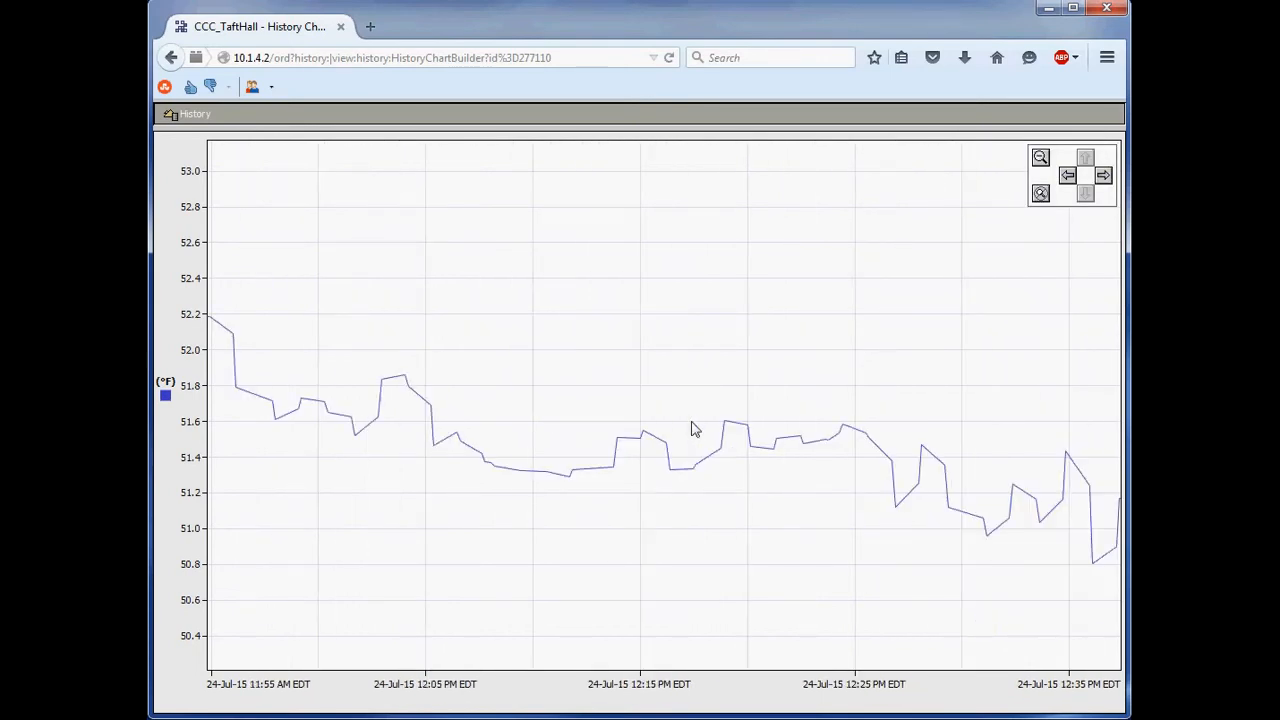
left_click(1101, 177)
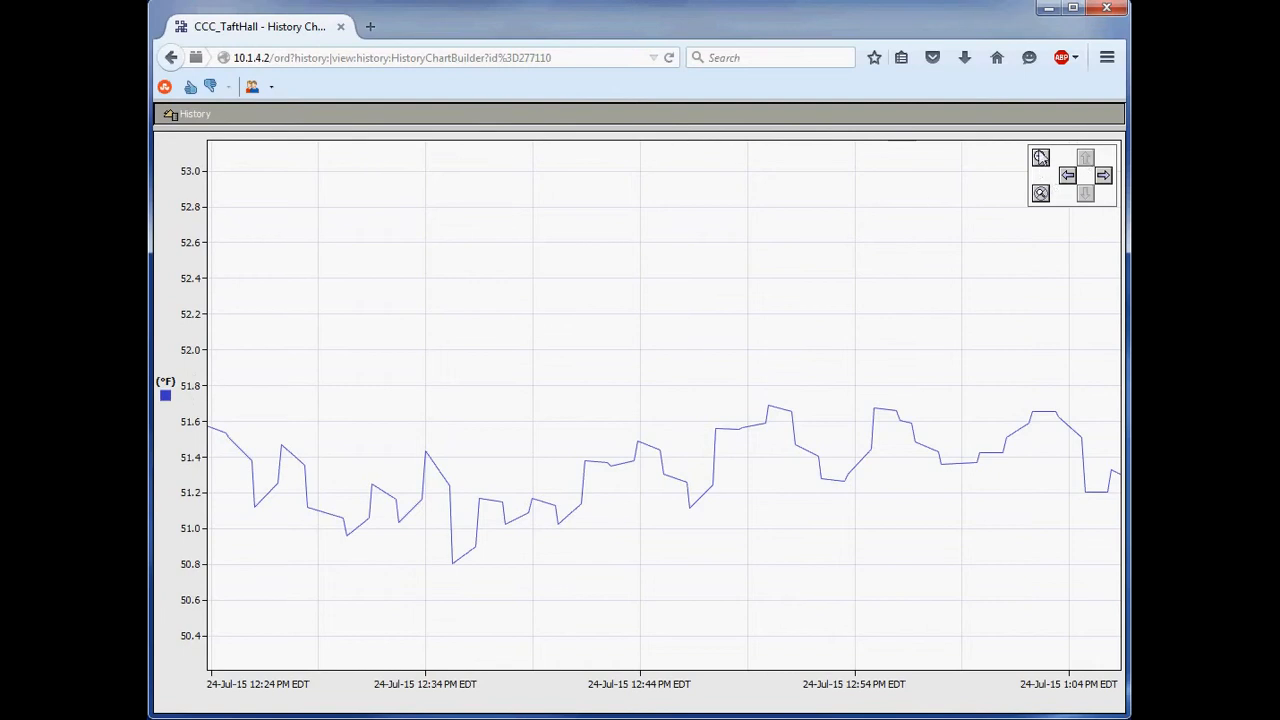
left_click(1047, 158)
left_click(1043, 160)
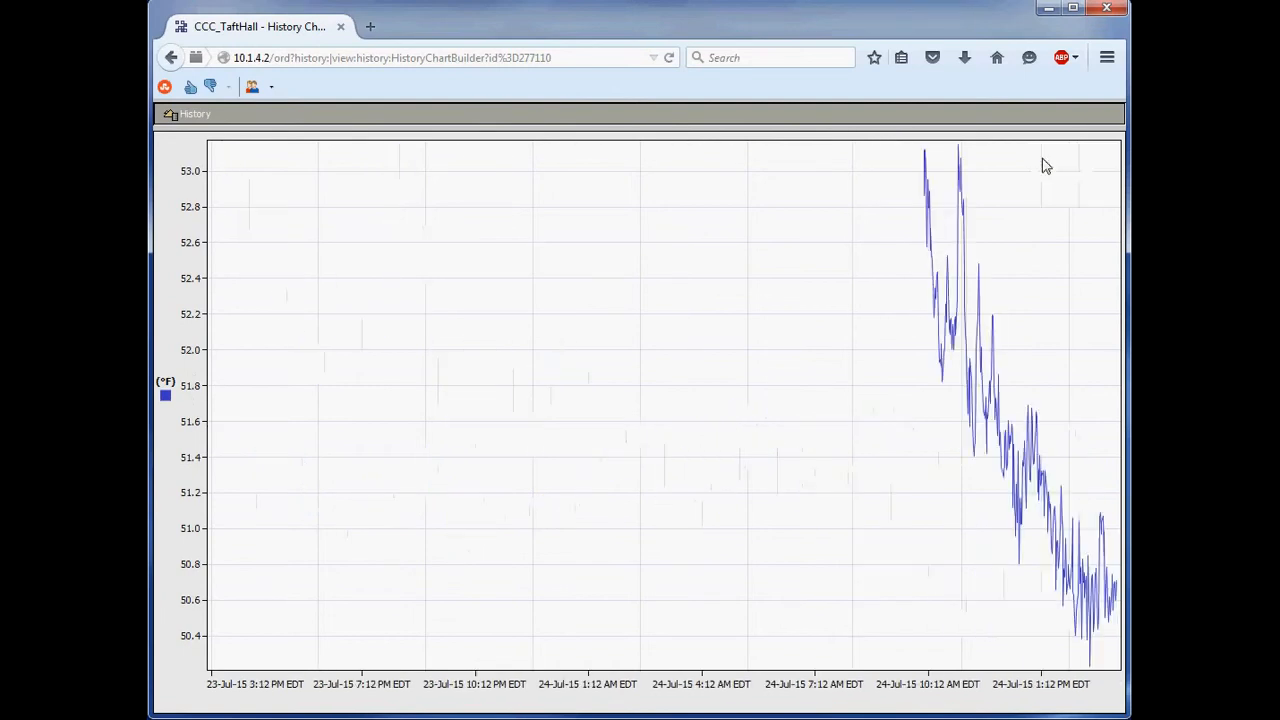
left_click_drag(918, 226, 1120, 243)
left_click_drag(940, 296, 725, 342)
left_click(1040, 194)
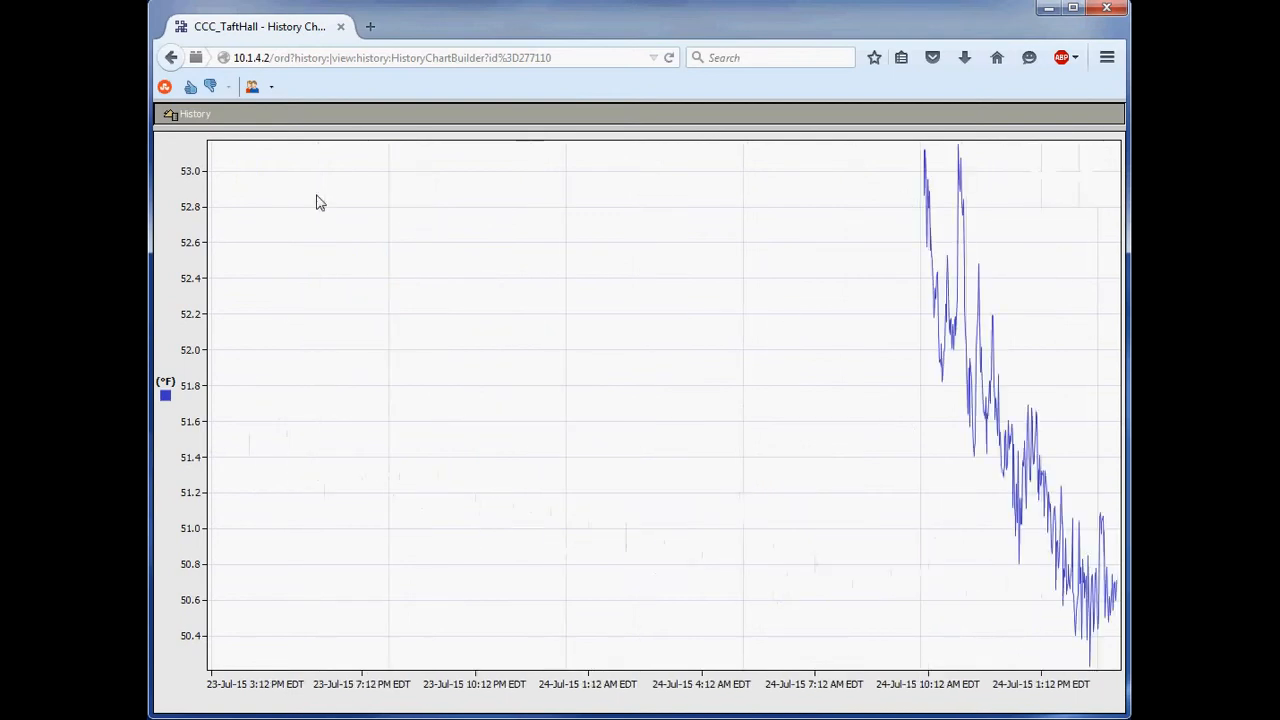
- Remove RTU_2_DischargeAirDewpt from the current charts in the chart setup and go back to the First Floor graphic
left_click(174, 59)
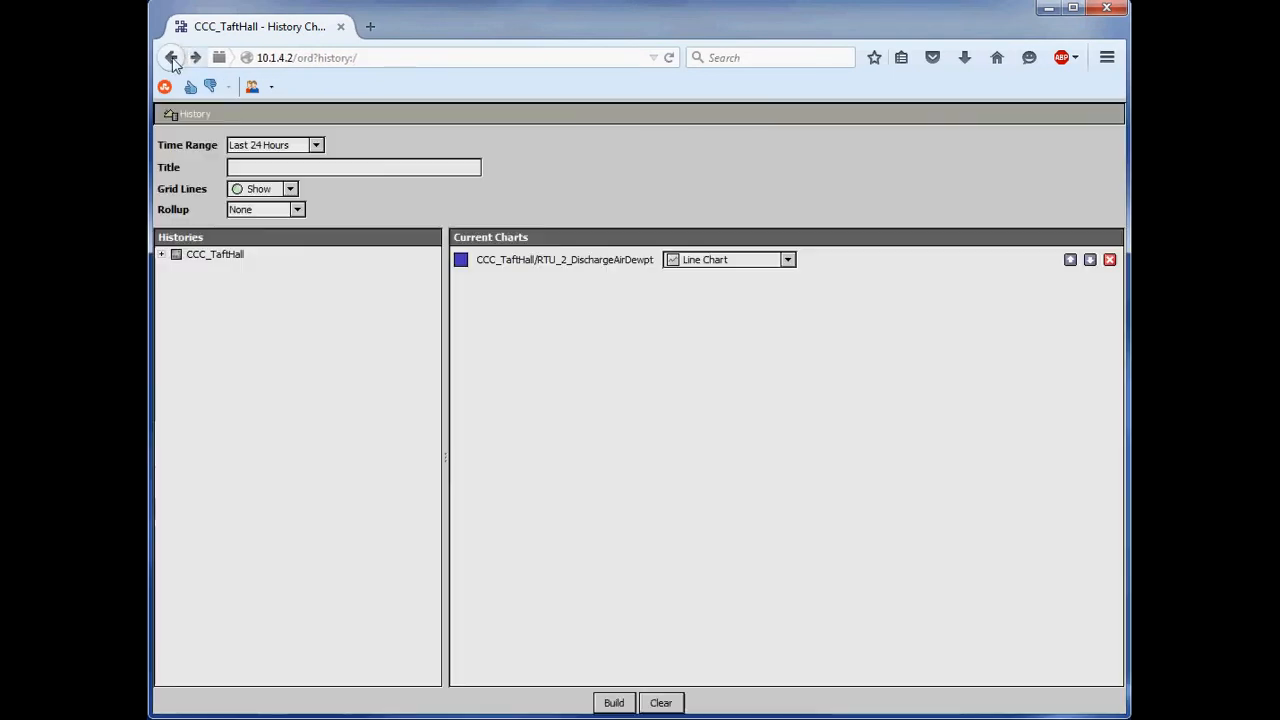
left_click(1110, 260)
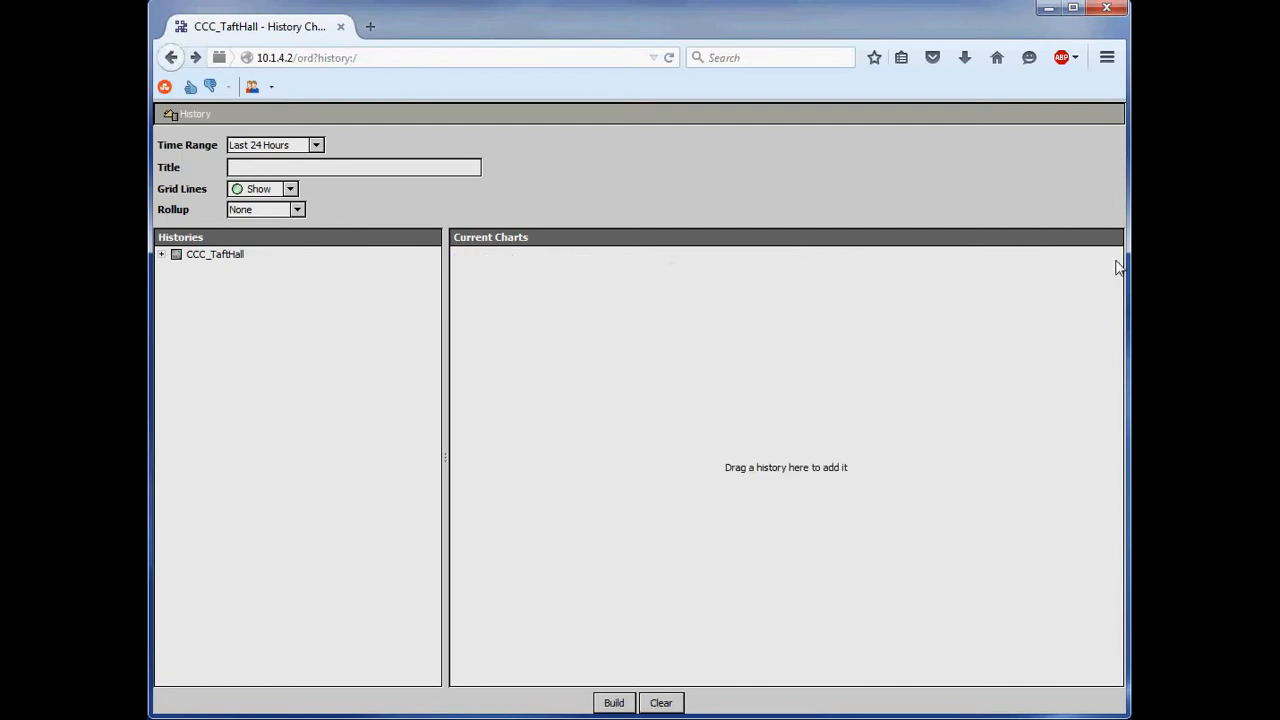
left_click(171, 59)
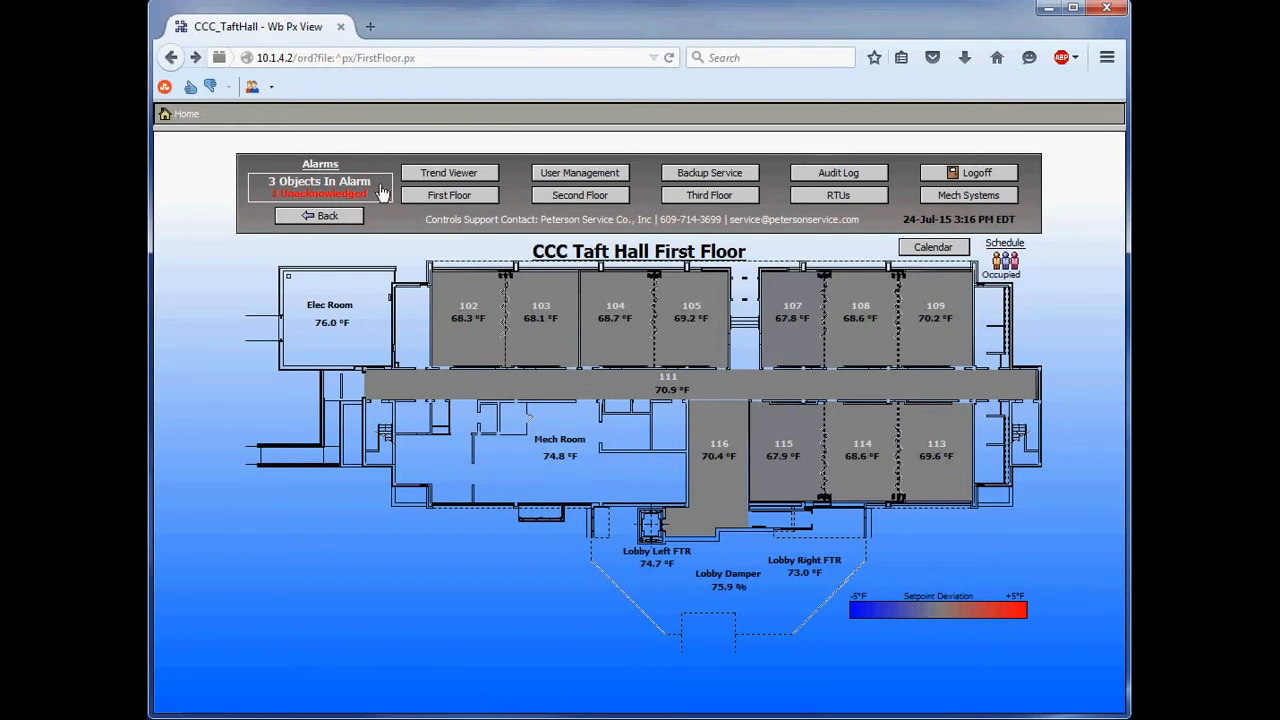
- Open the alarm console, silence the alarms and acknowledge the unacknowledged ChillerAlarm
left_click(319, 196)
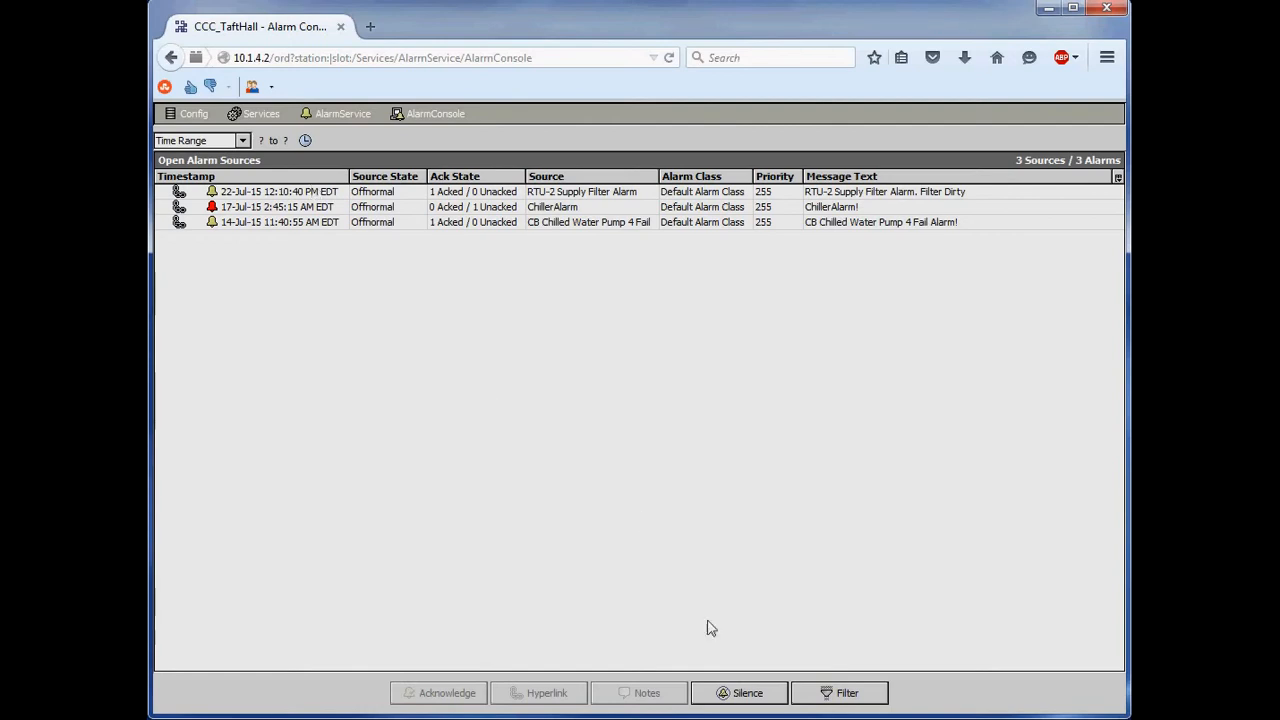
left_click(729, 700)
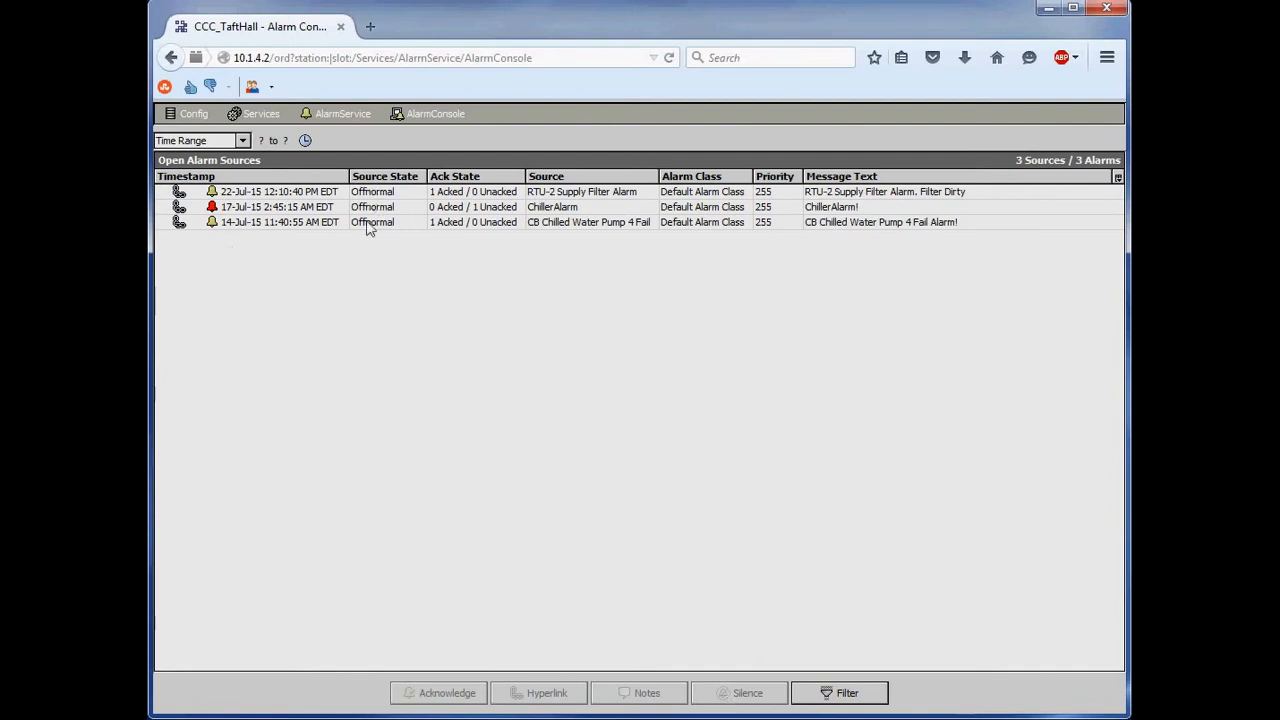
left_click(435, 210)
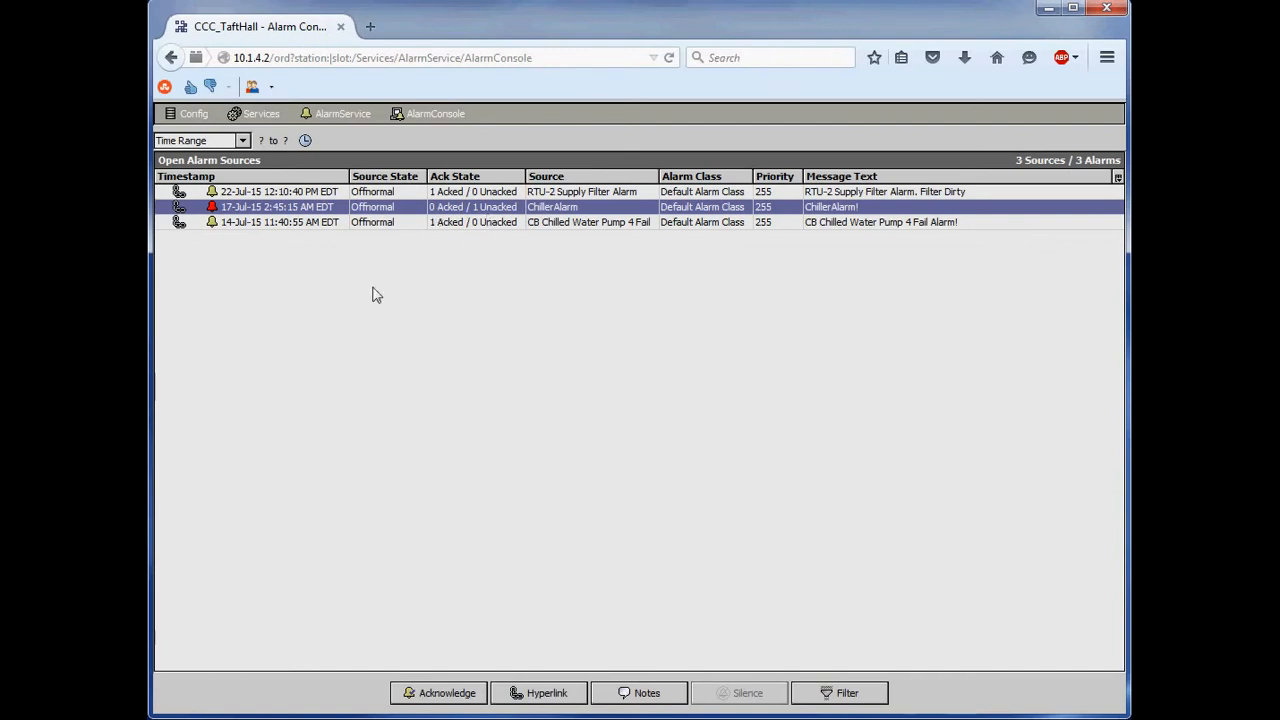
right_click(250, 210)
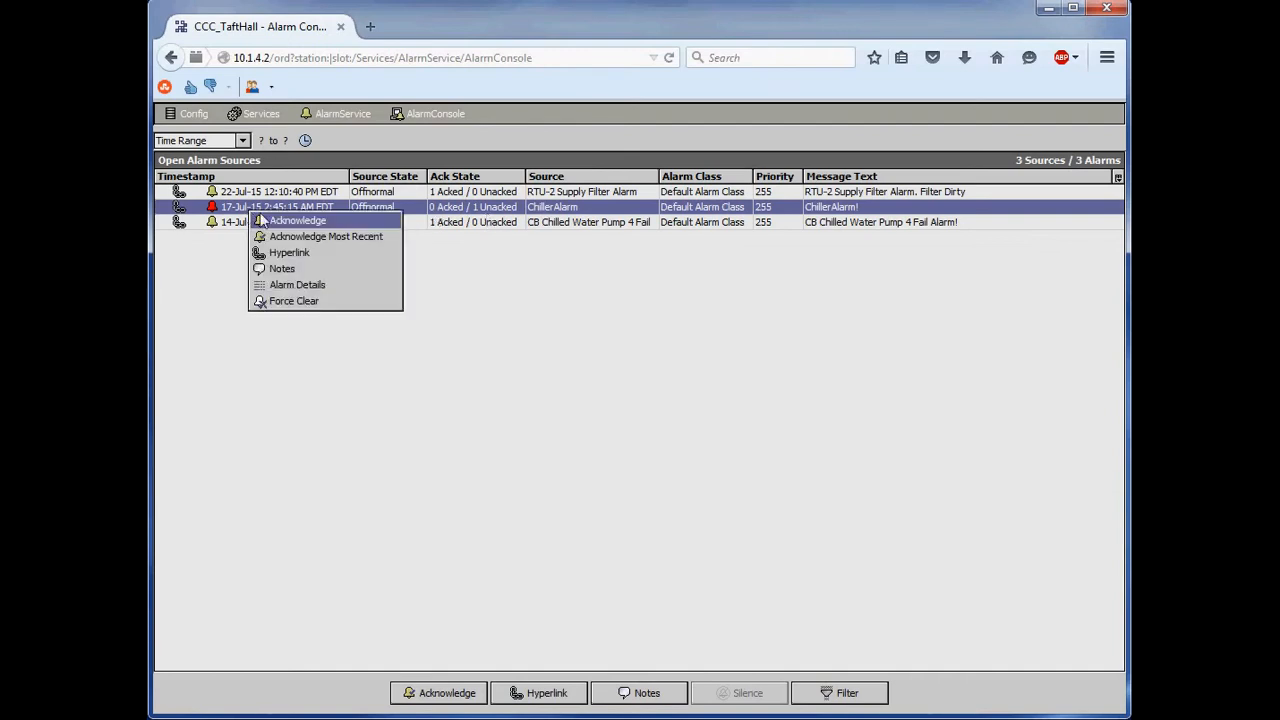
left_click(268, 228)
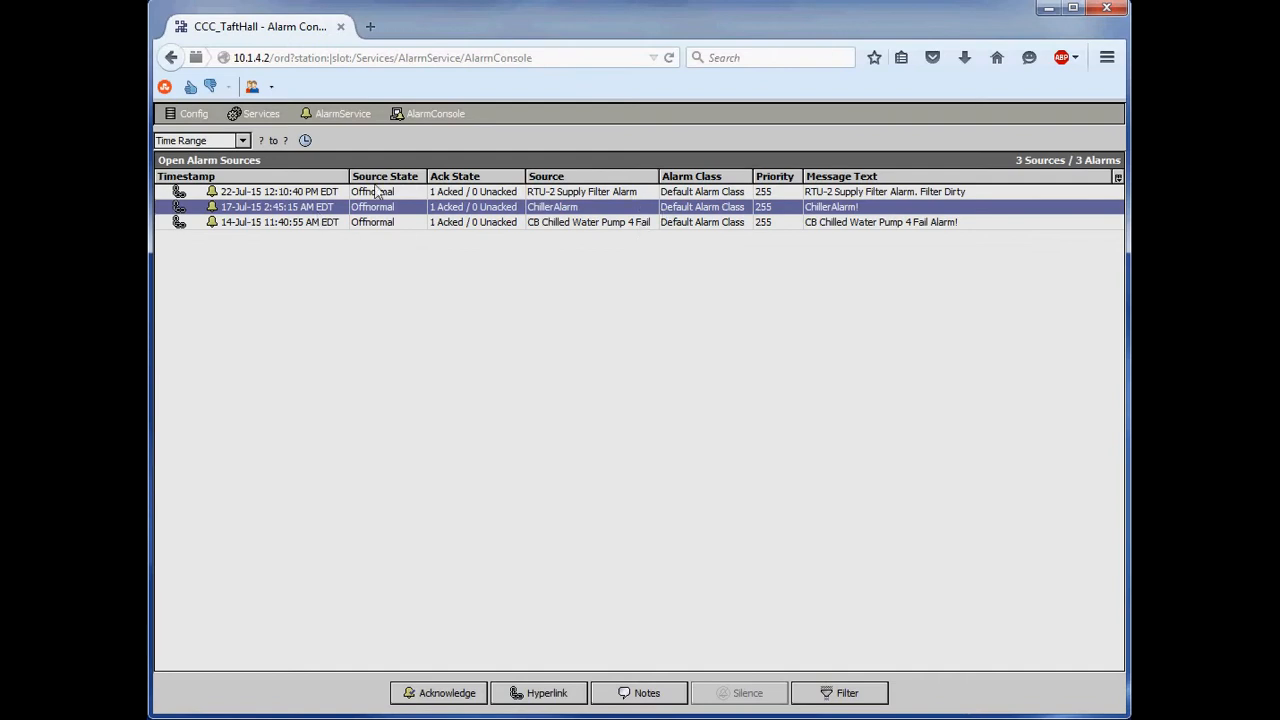
- Review the RTU-2 filter and pump 4 alarm messages, then follow the ChillerAlarm hyperlink to its system graphic and return to the console
left_click(846, 193)
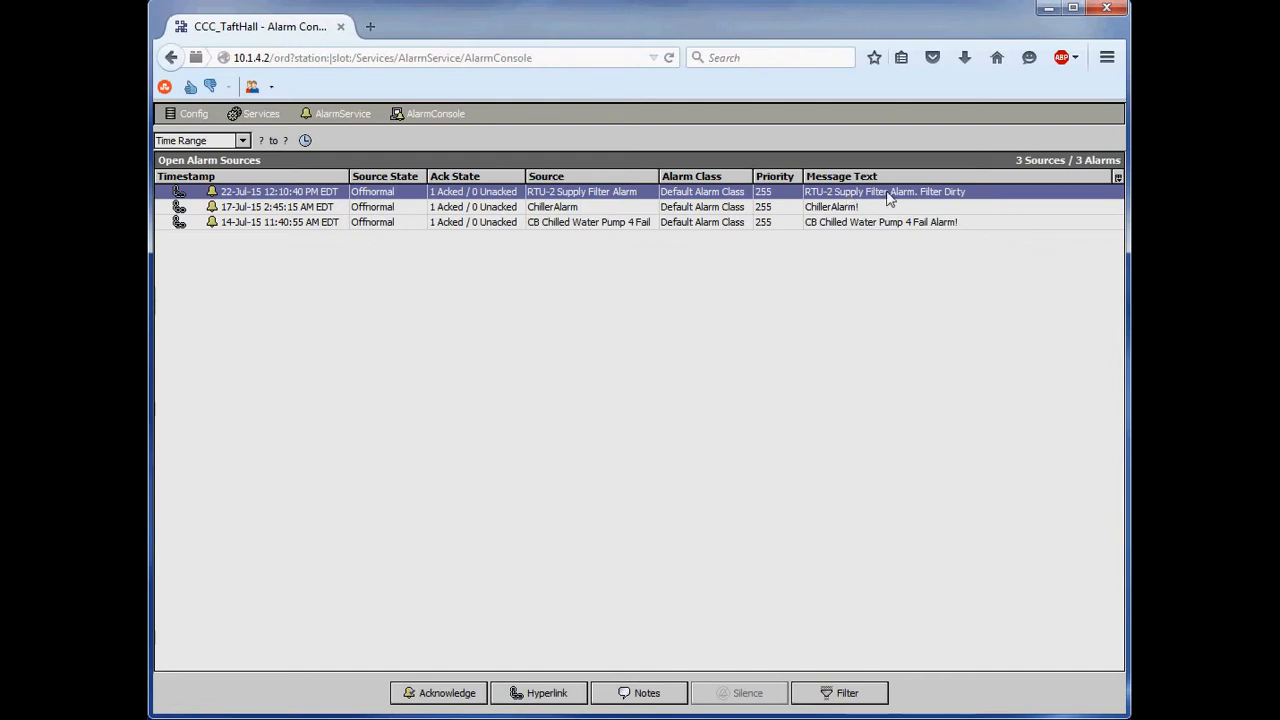
left_click(895, 226)
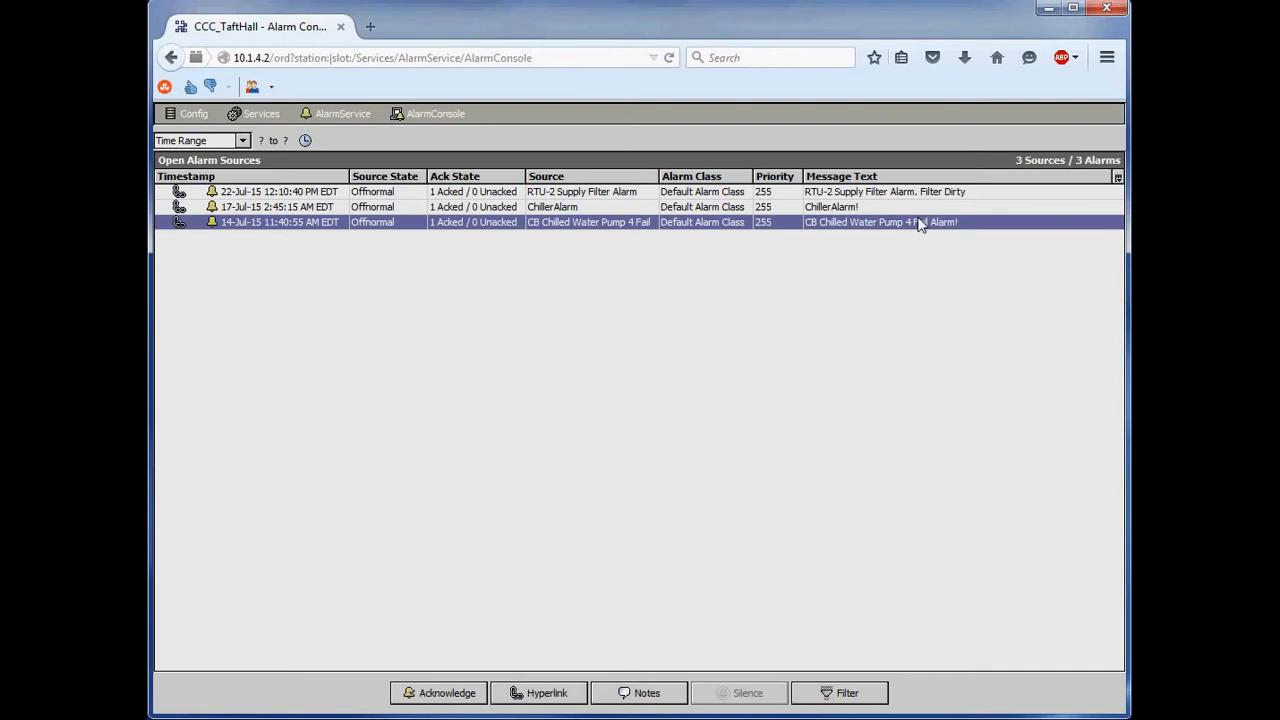
right_click(176, 209)
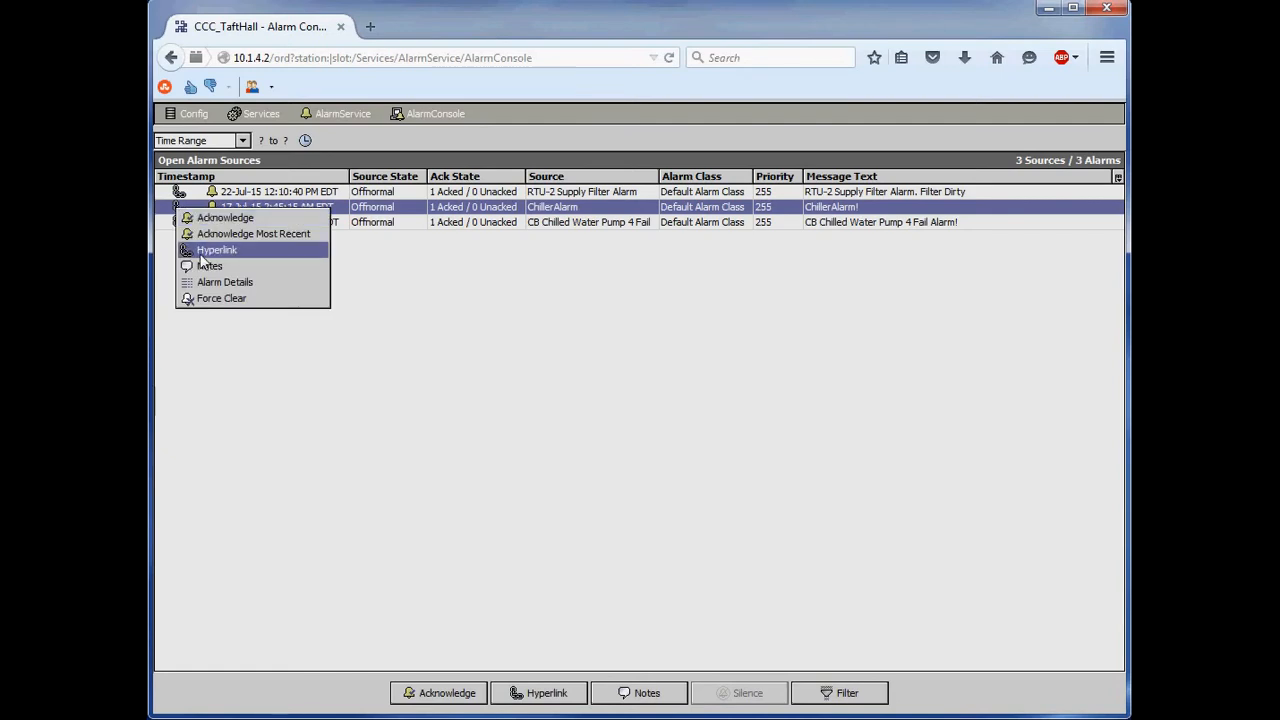
left_click(216, 250)
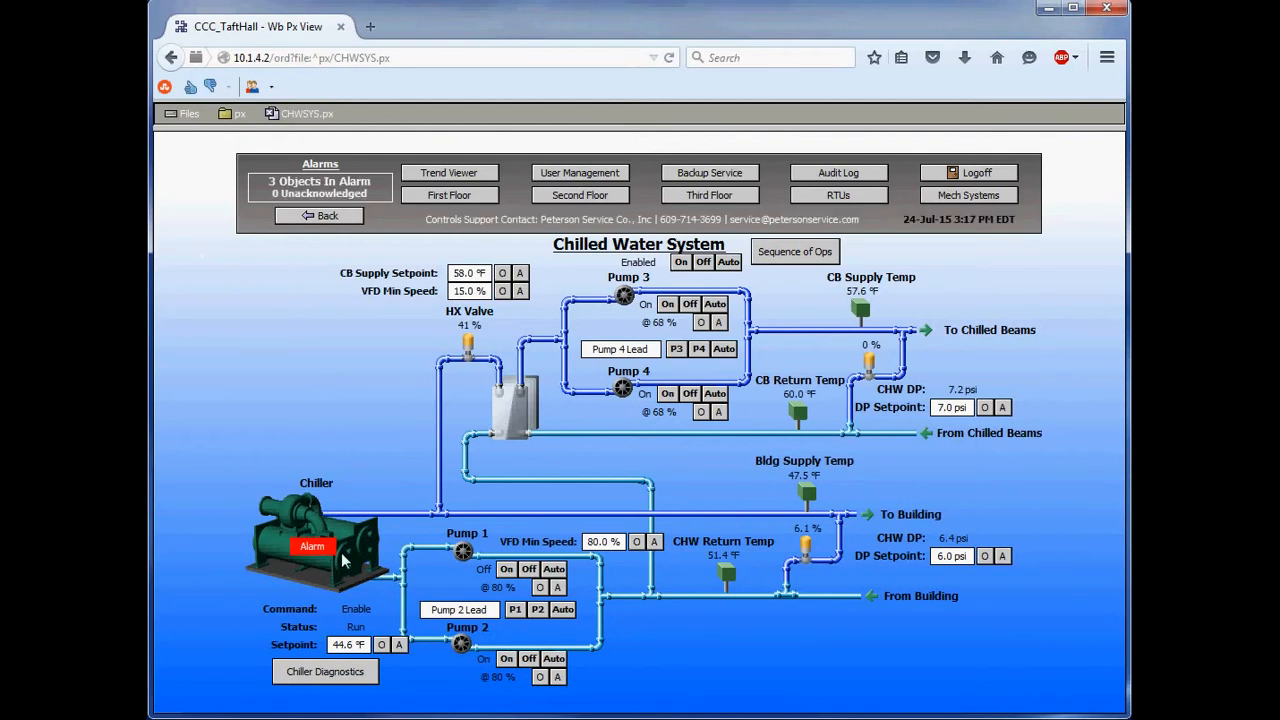
left_click(172, 58)
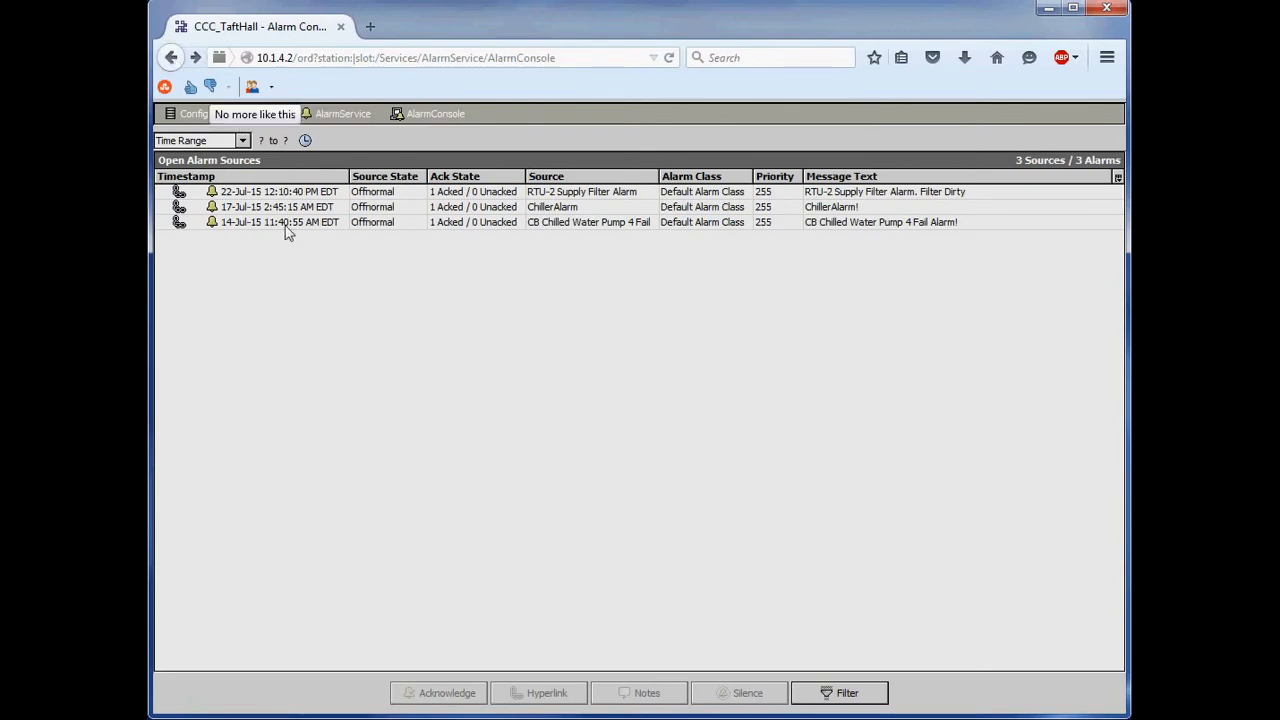
- Look through the actions available for the CB Chilled Water Pump 4 Fail alarm, including Force Clear, without applying any
left_click(577, 231)
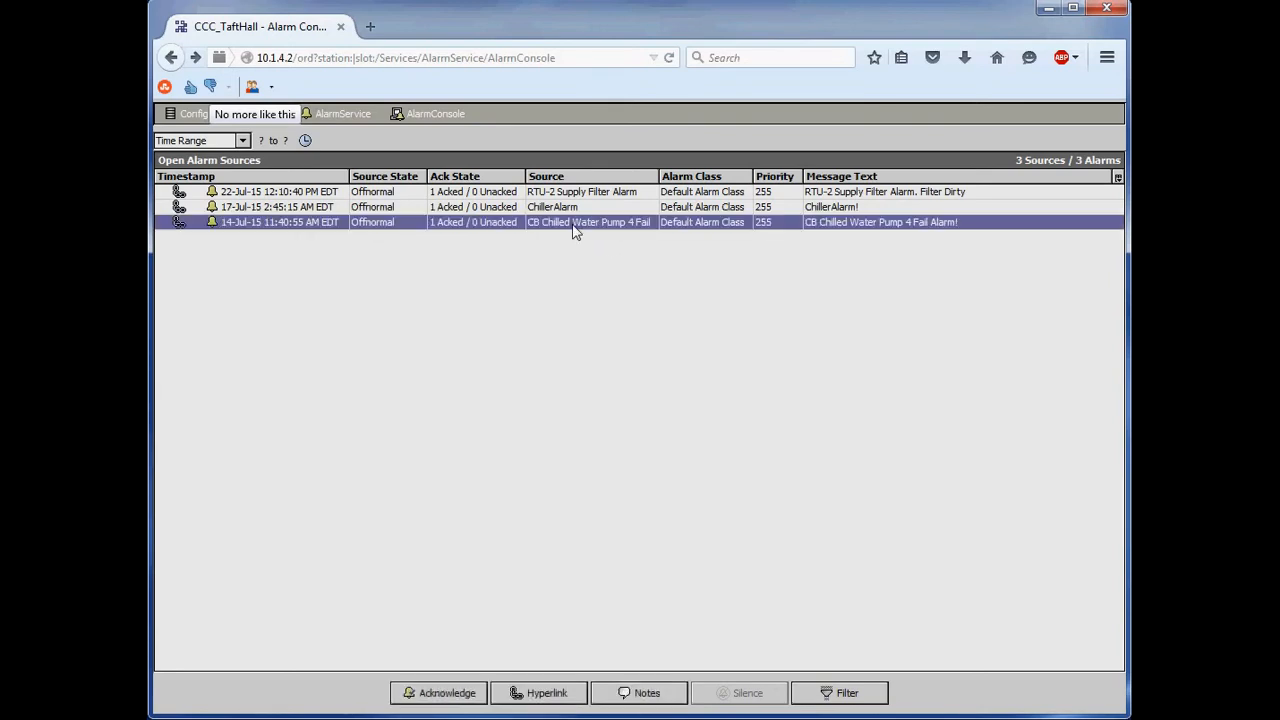
right_click(577, 231)
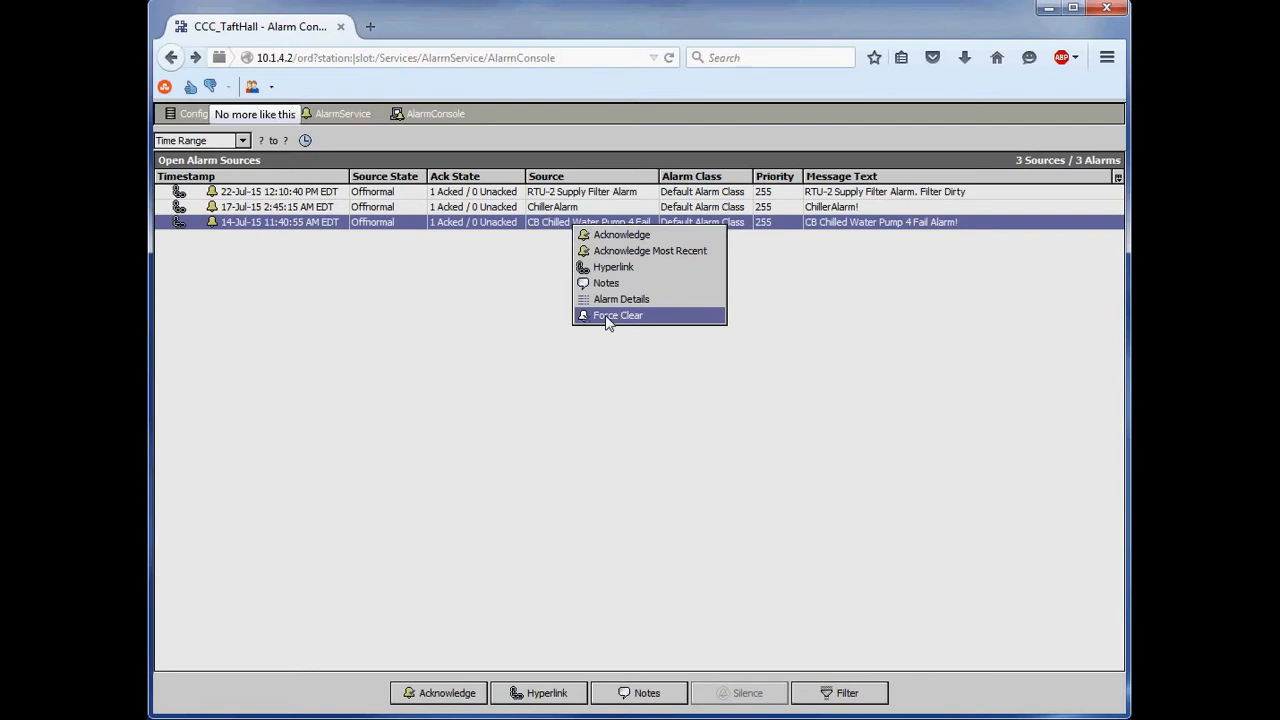
left_click(618, 364)
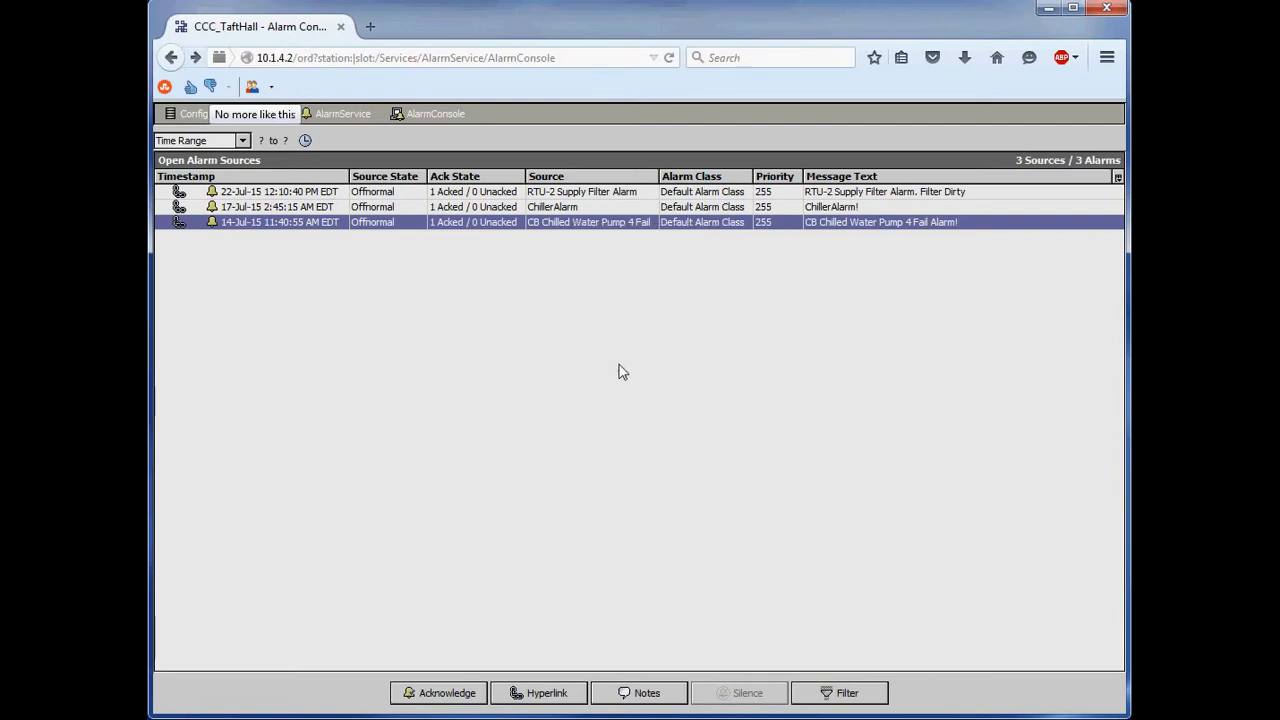
- Open the ChillerAlarm's alarm record and review its timestamp, normal time and acknowledgement time
double_click(571, 207)
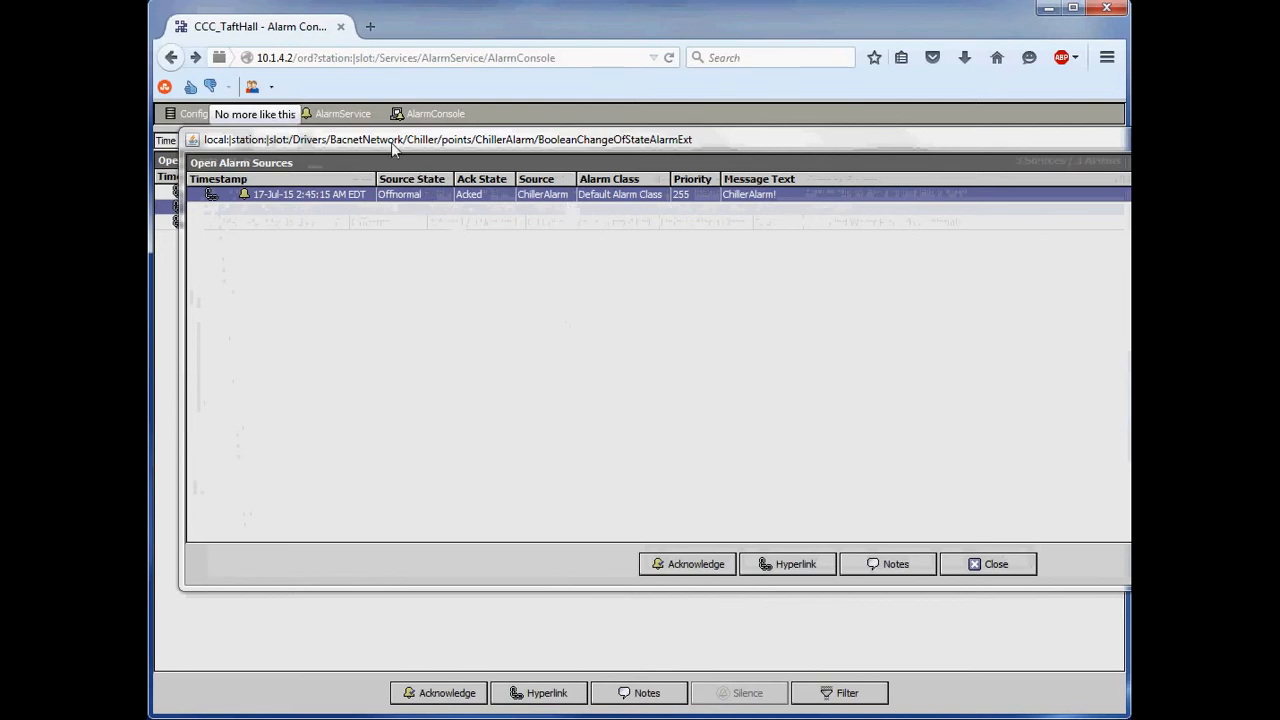
double_click(320, 200)
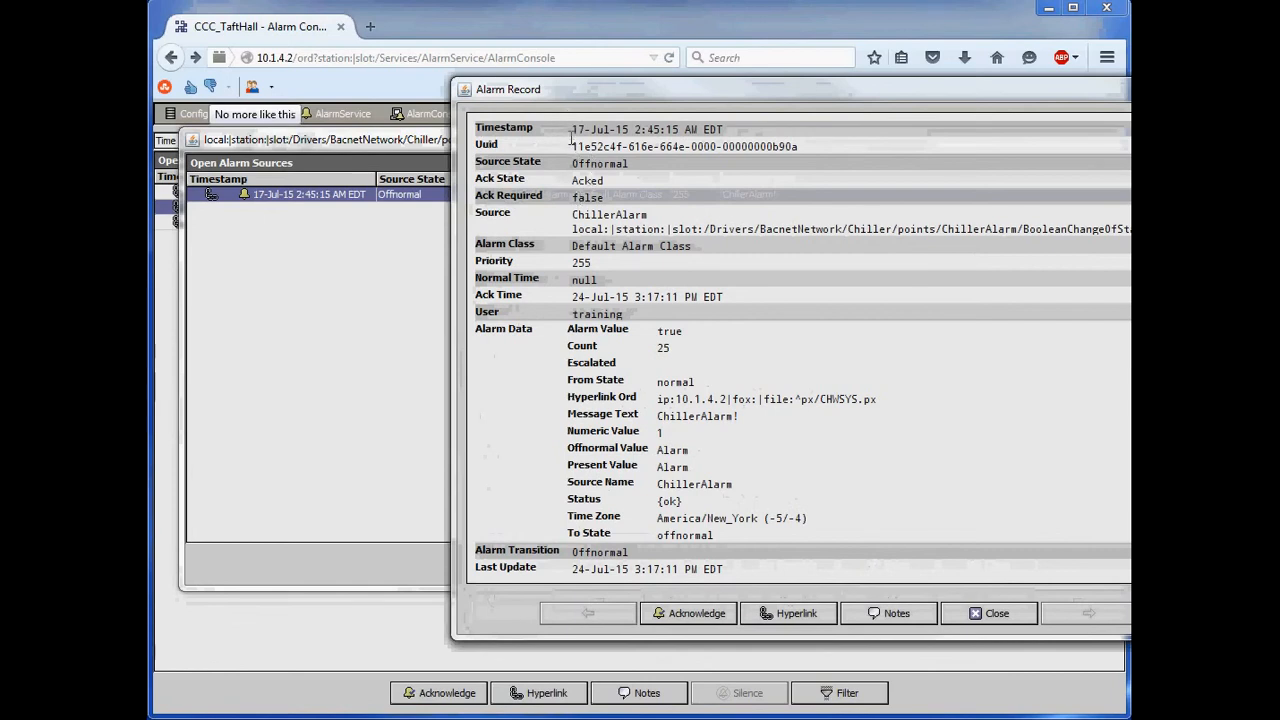
left_click_drag(571, 131, 748, 137)
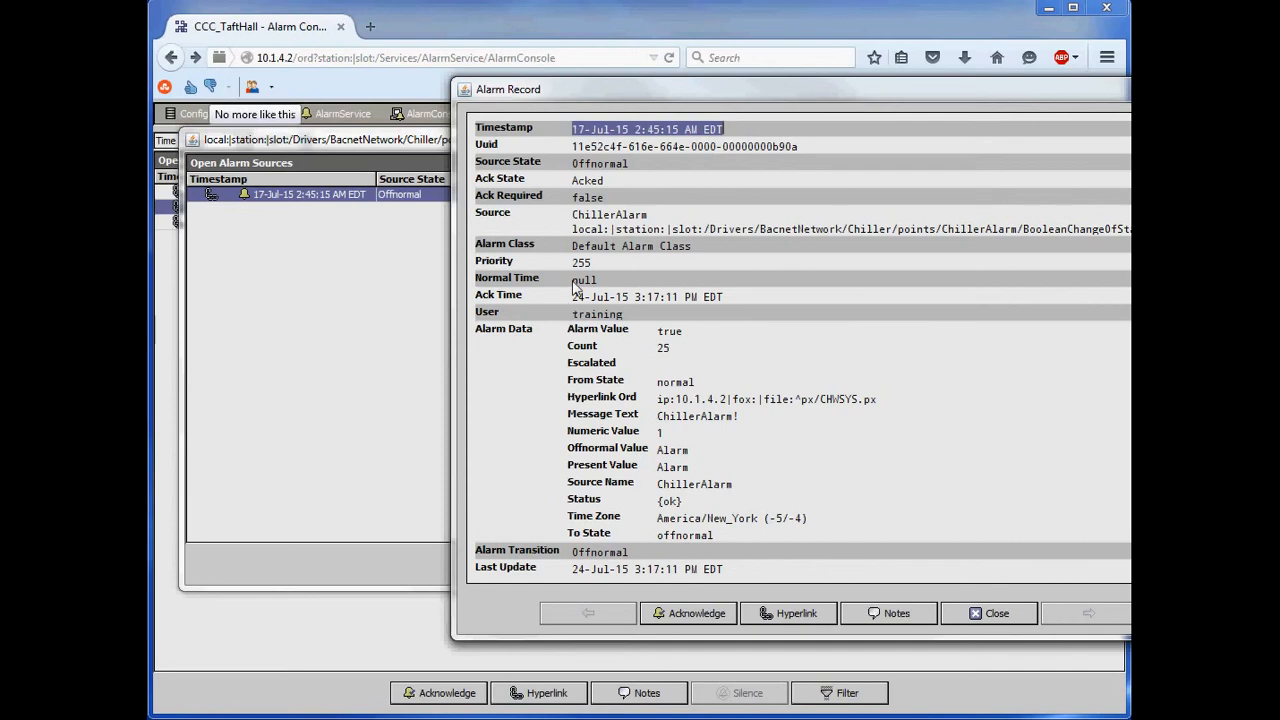
left_click_drag(571, 281, 608, 284)
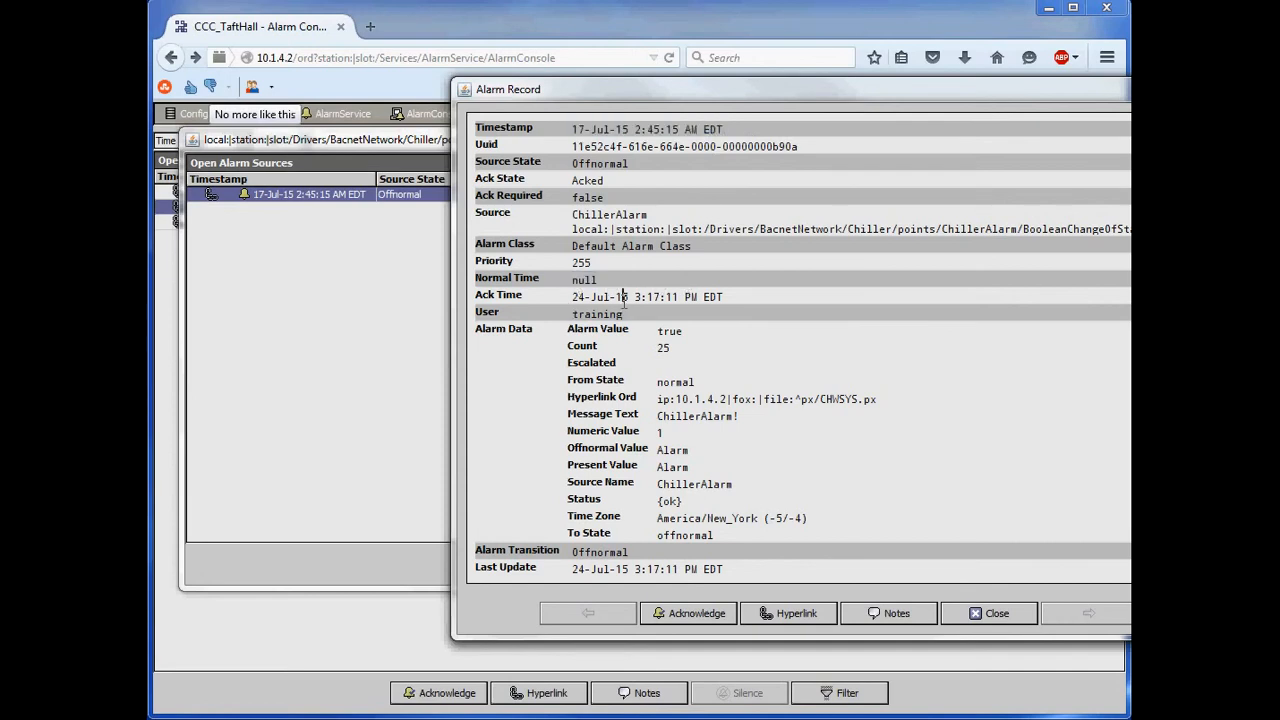
left_click_drag(571, 297, 712, 296)
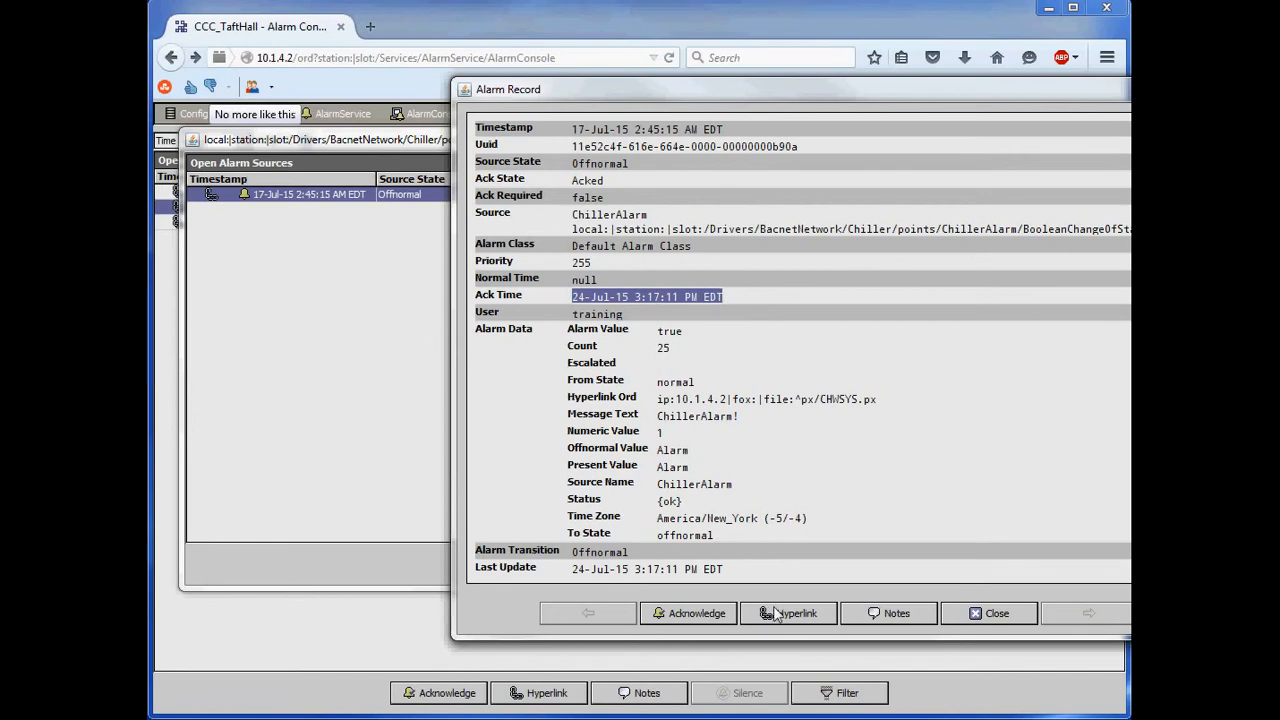
- Add the note "Test Note" to the ChillerAlarm record
left_click(887, 614)
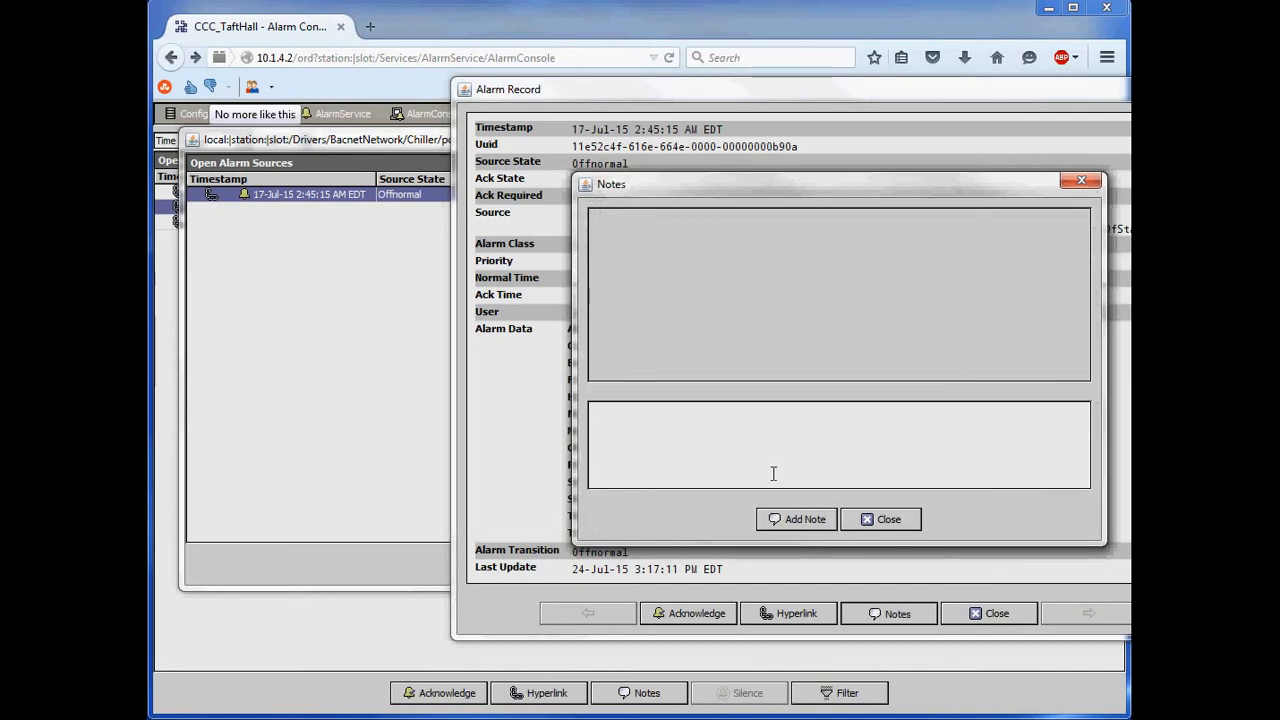
type("est Note")
left_click(799, 521)
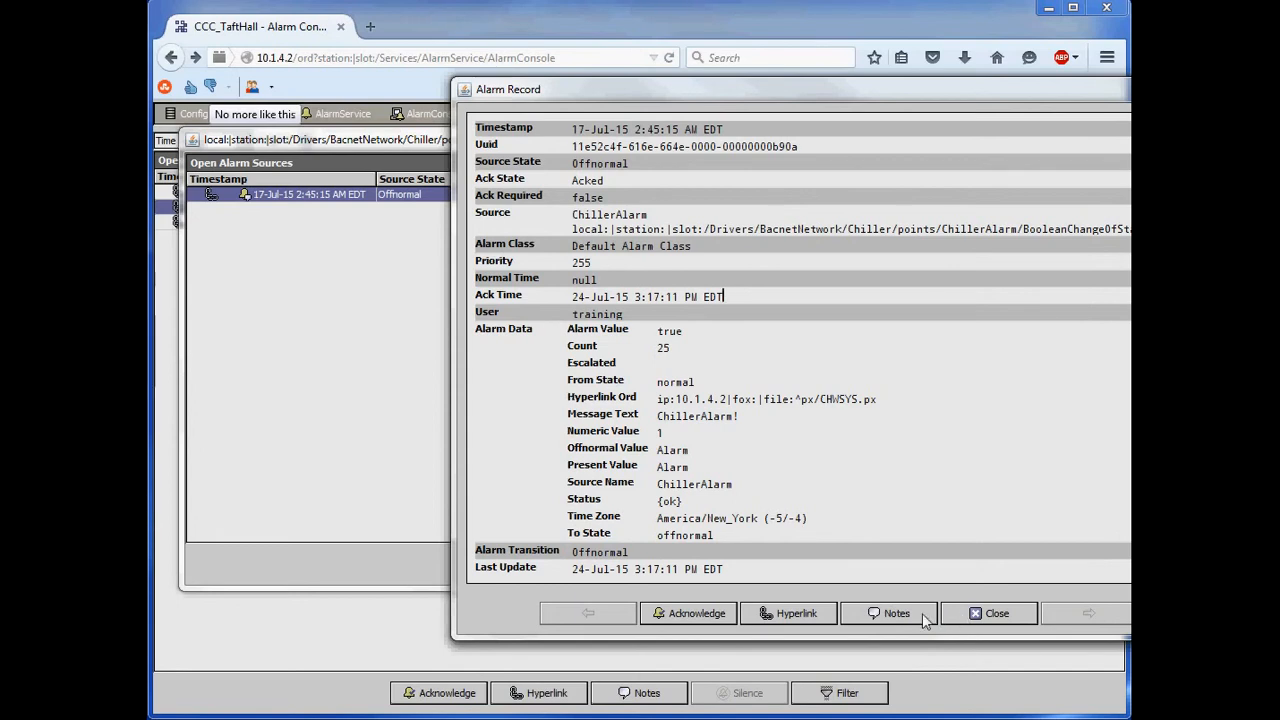
- Reopen the ChillerAlarm's notes to check the saved note's author, time and text, and close all windows back to the alarm console
left_click(922, 614)
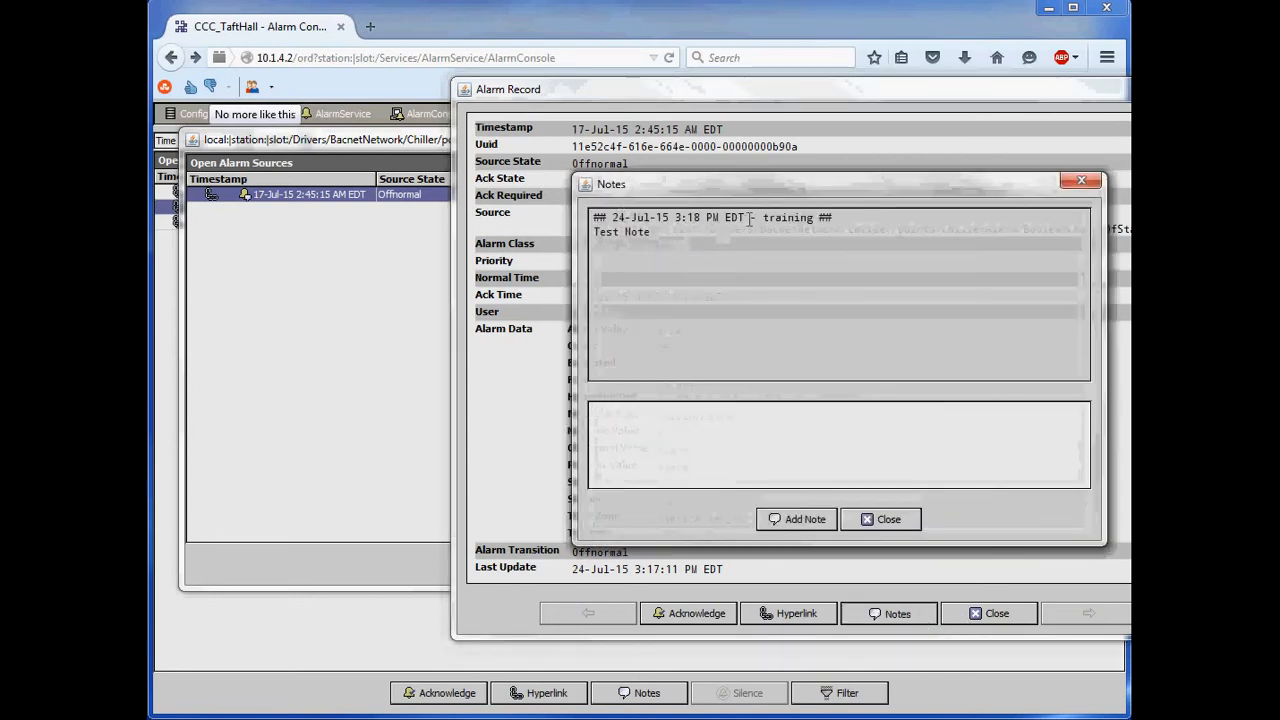
left_click_drag(763, 217, 816, 217)
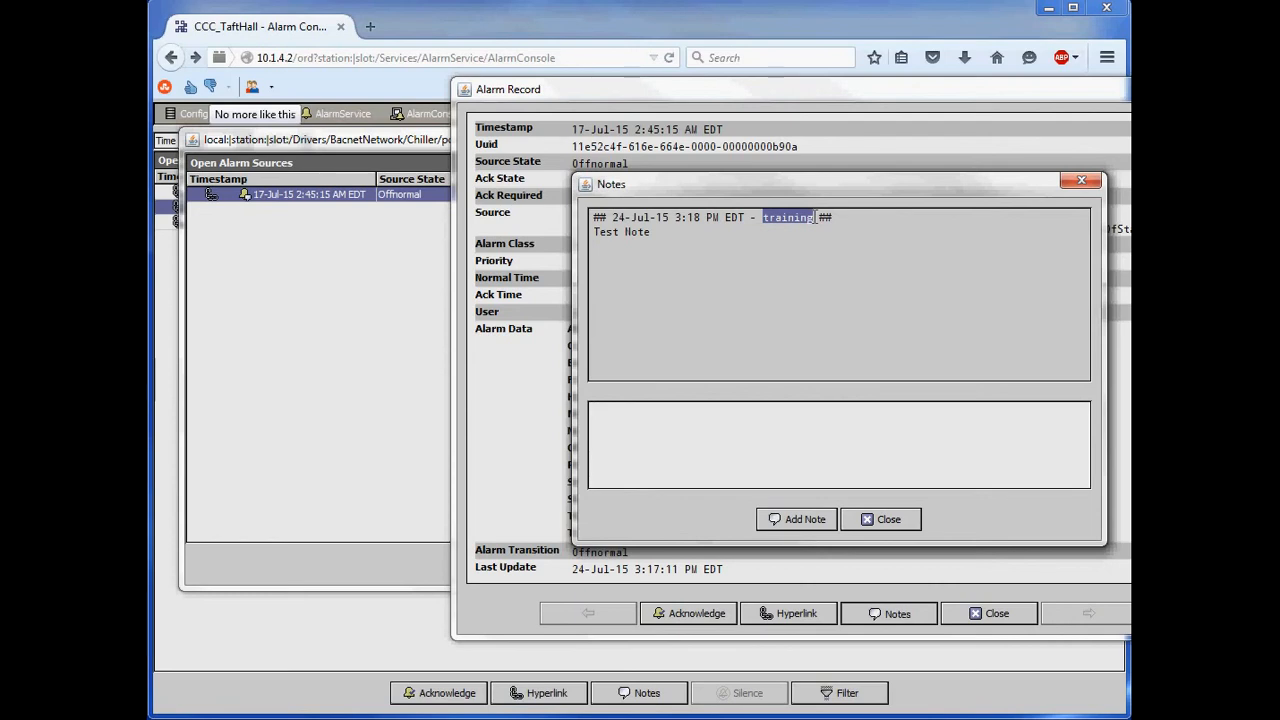
left_click(717, 242)
left_click_drag(677, 238, 530, 239)
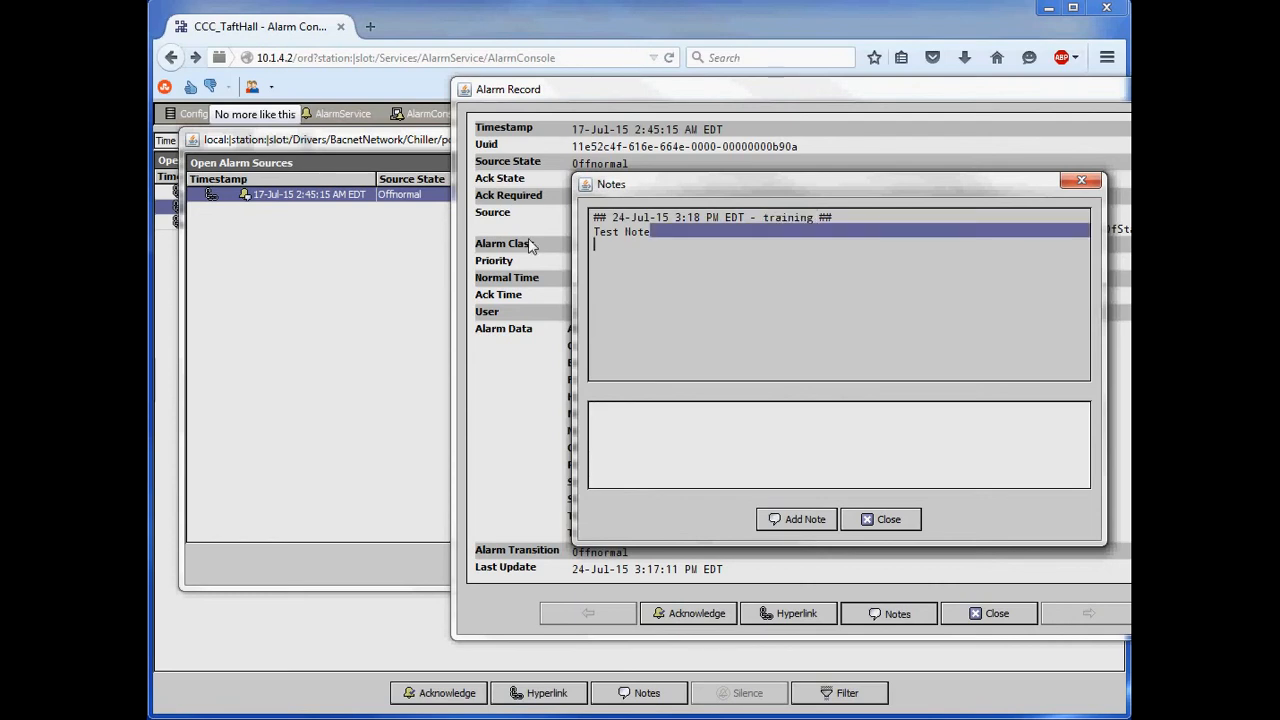
left_click(626, 233)
left_click_drag(637, 219, 704, 230)
left_click(702, 251)
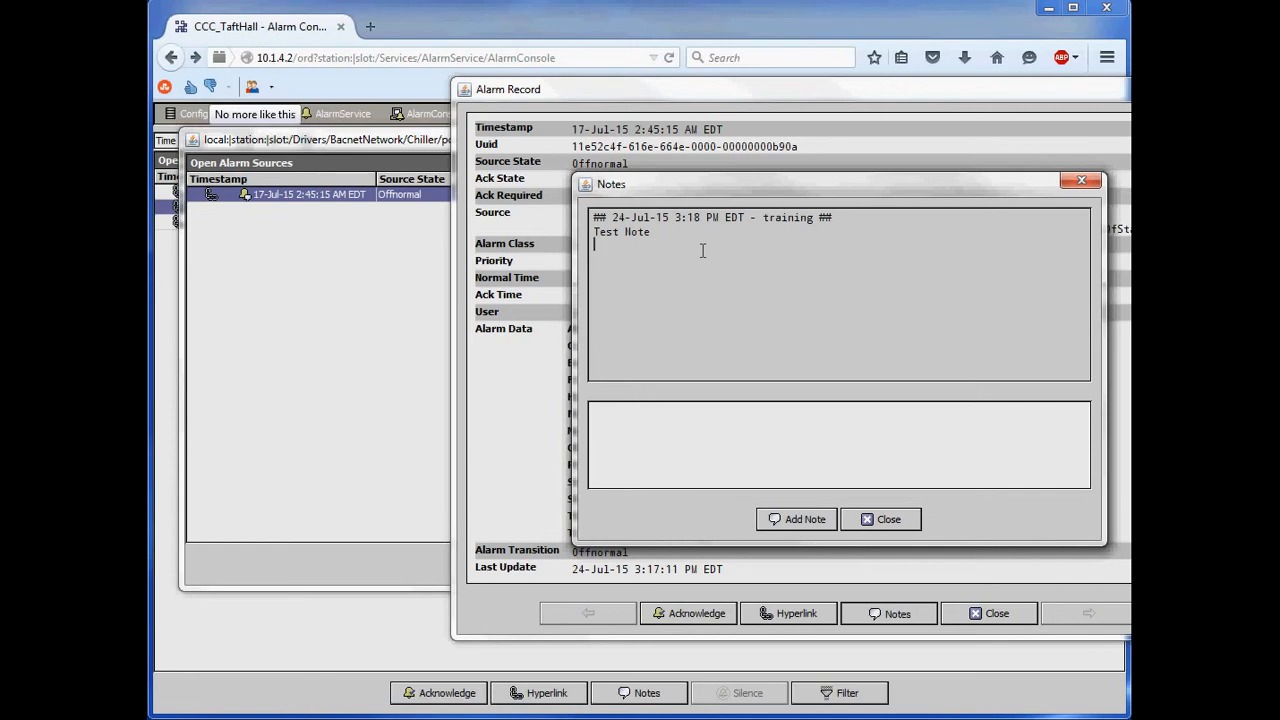
left_click(880, 519)
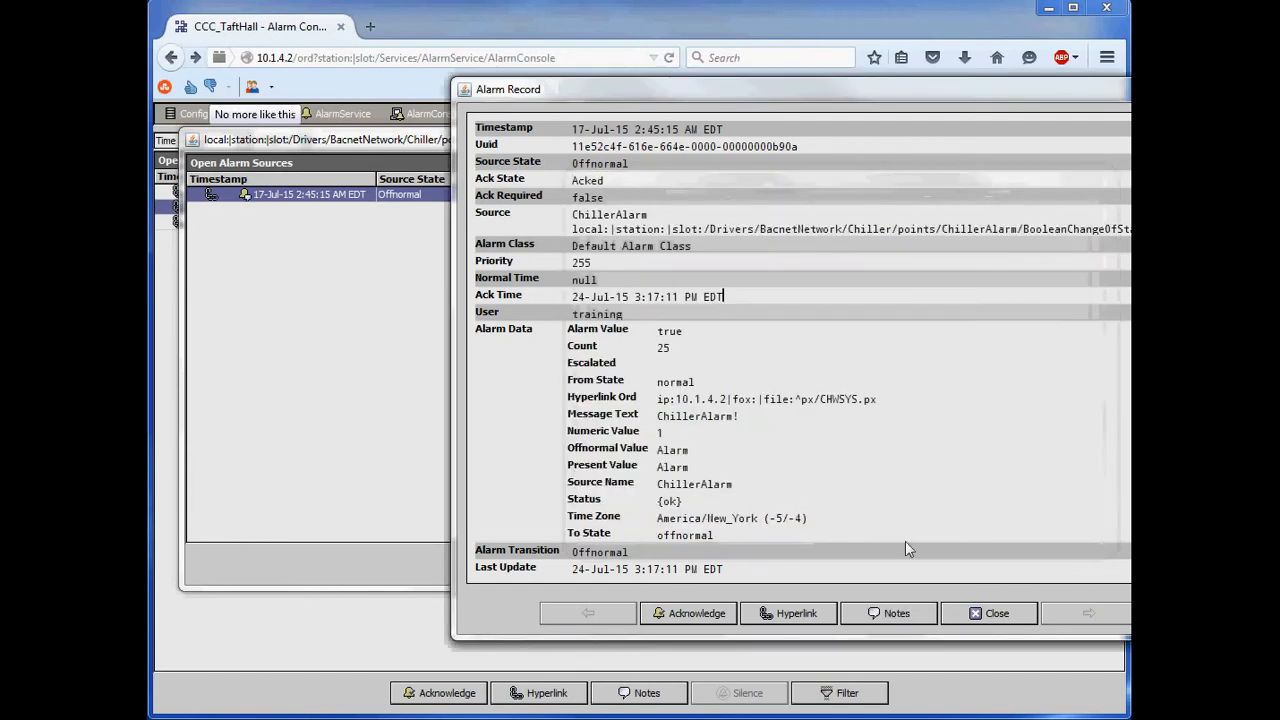
left_click(980, 622)
left_click(980, 563)
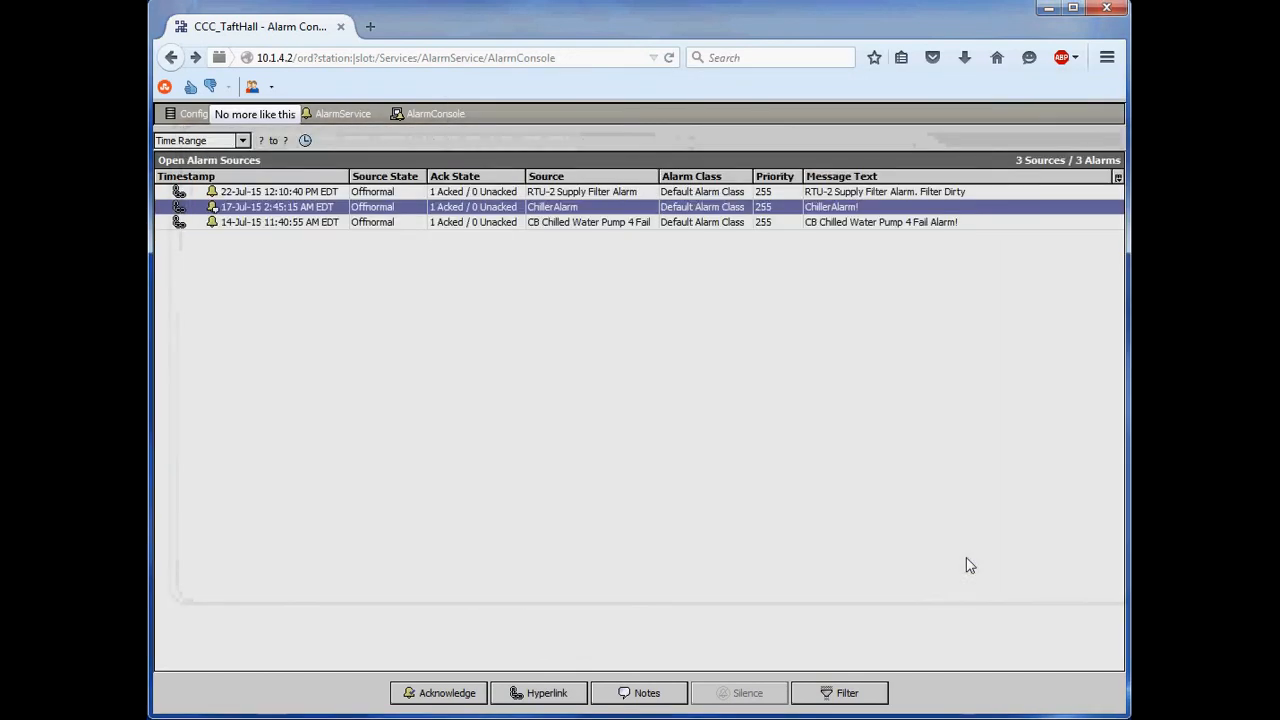
- Return to the First Floor graphic, open the Audit Log and examine its columns from timestamp through value and user name
left_click(171, 58)
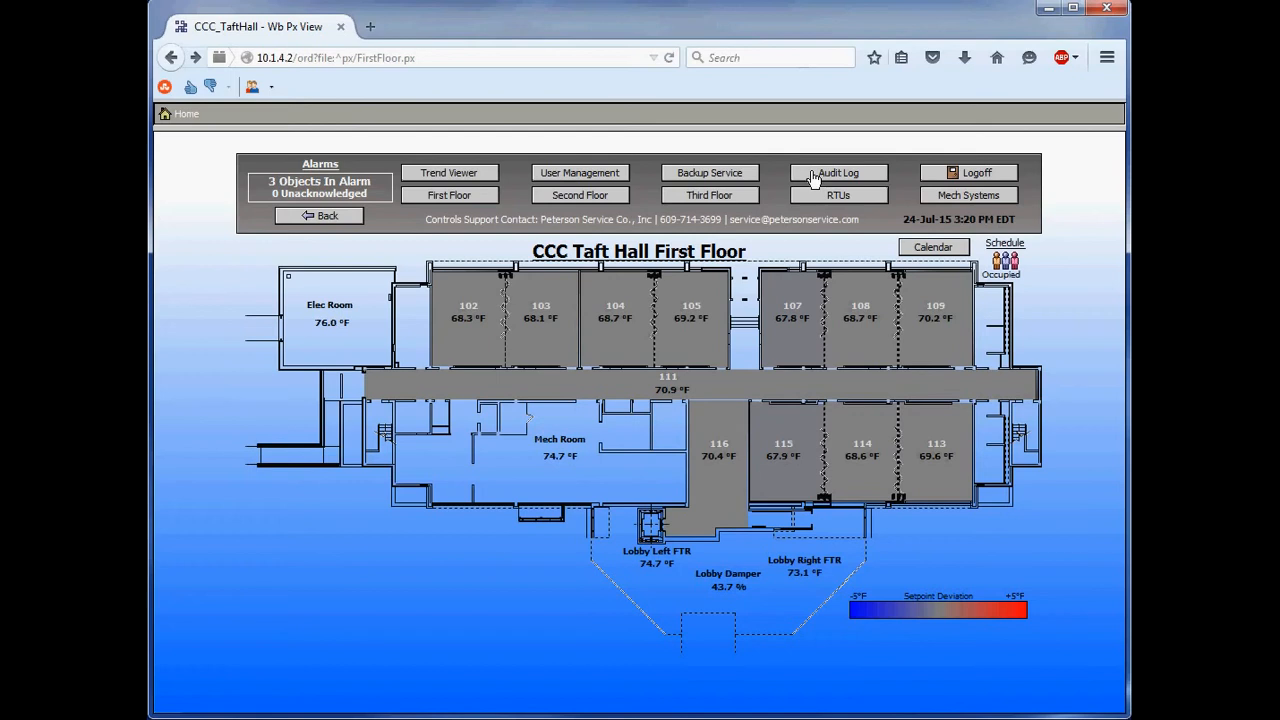
left_click(814, 174)
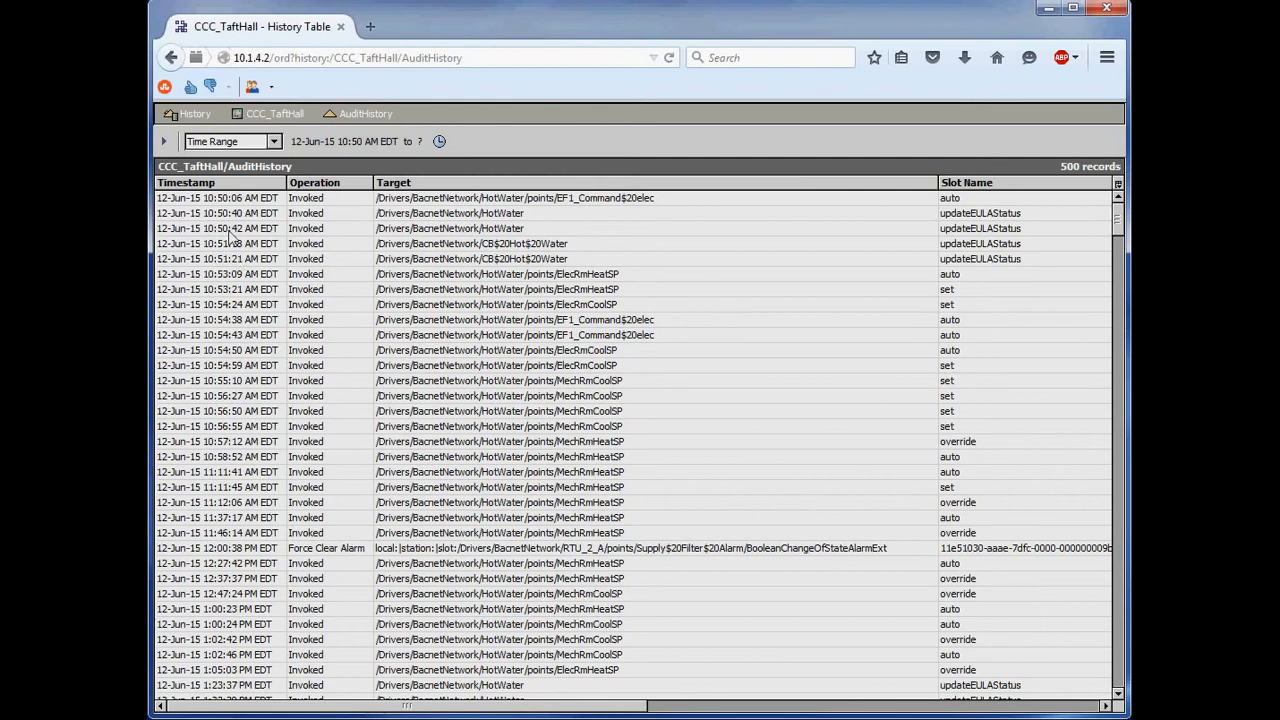
left_click(174, 199)
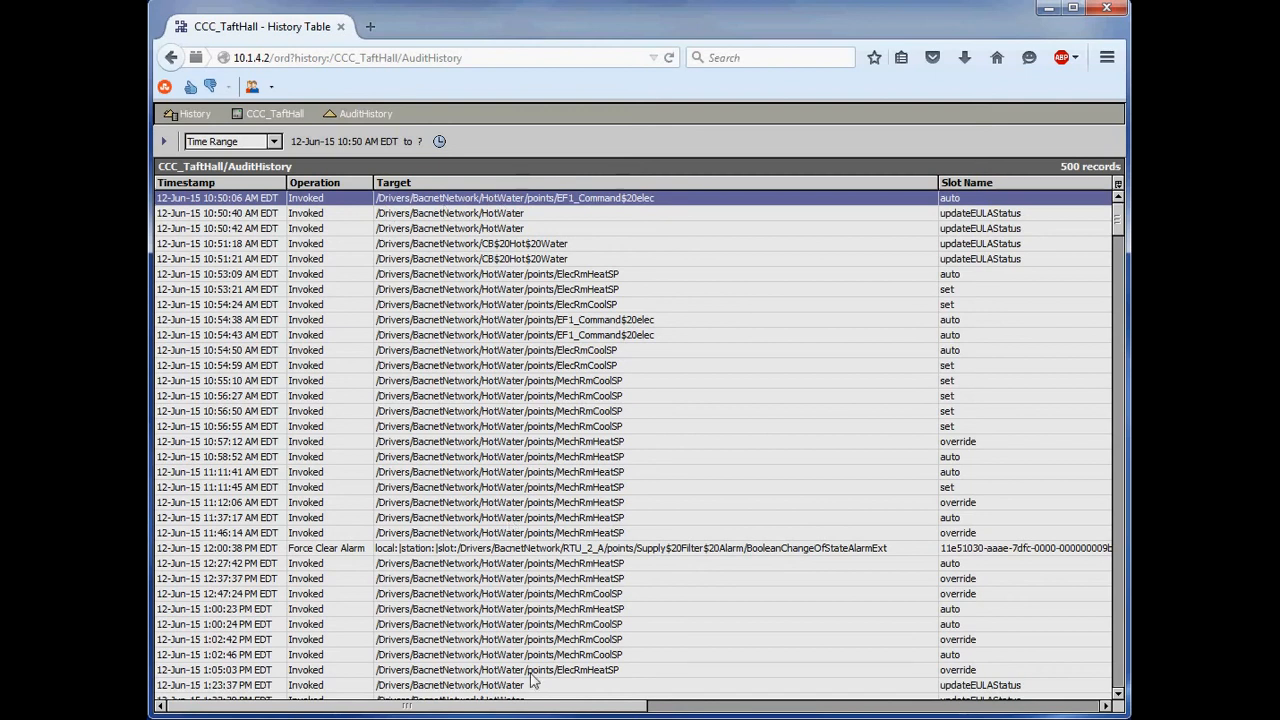
left_click_drag(535, 710, 862, 710)
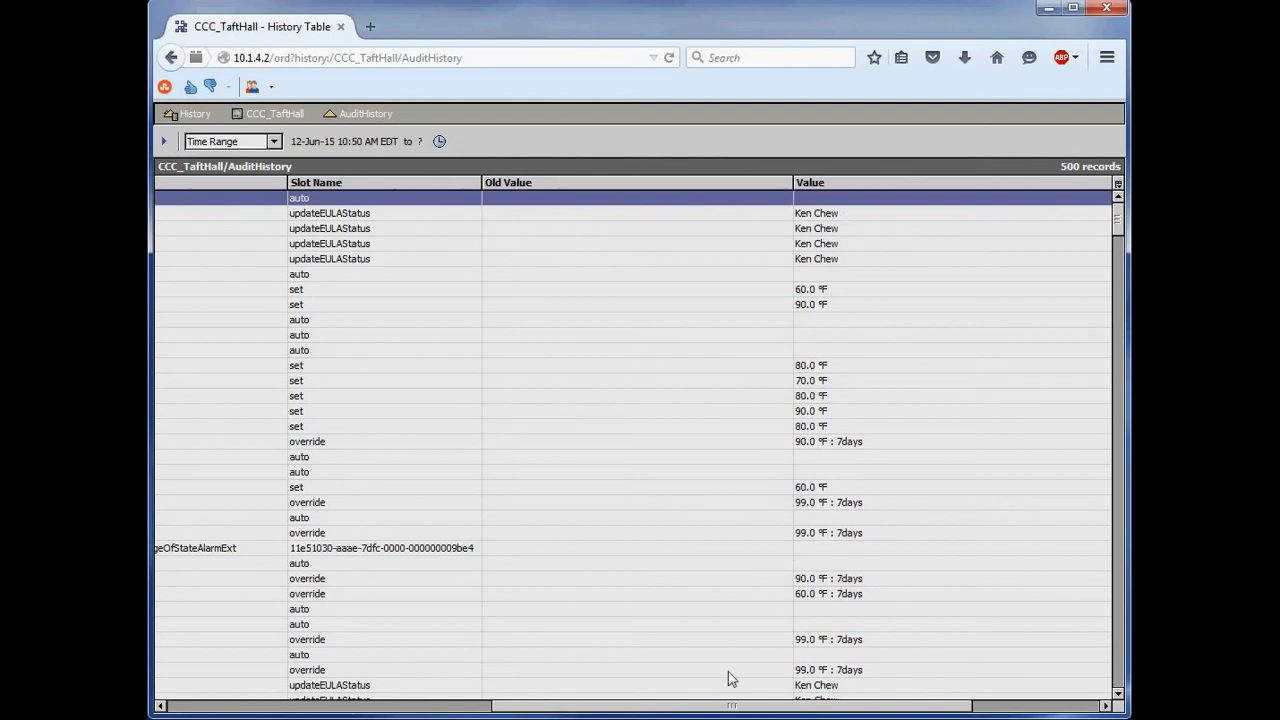
left_click_drag(686, 708, 923, 709)
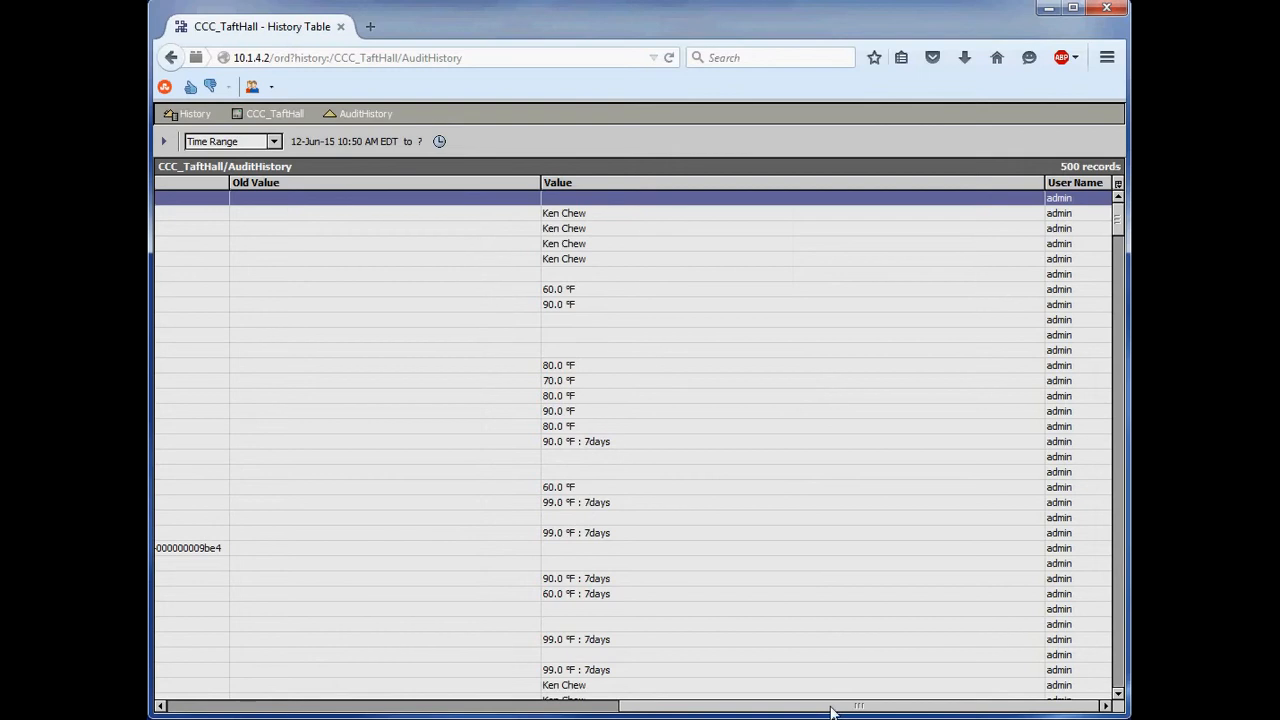
left_click_drag(829, 708, 213, 688)
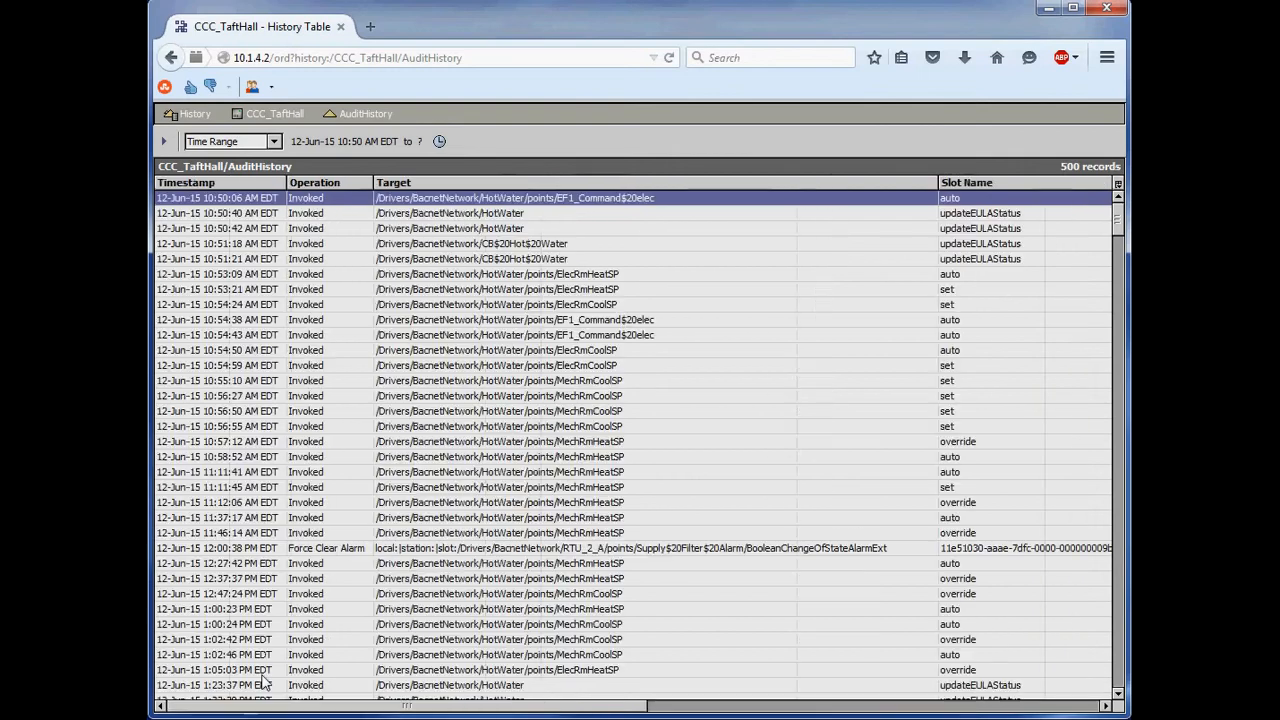
- Limit the audit history to Today and sort the records by timestamp with the newest first
left_click(258, 143)
left_click(240, 173)
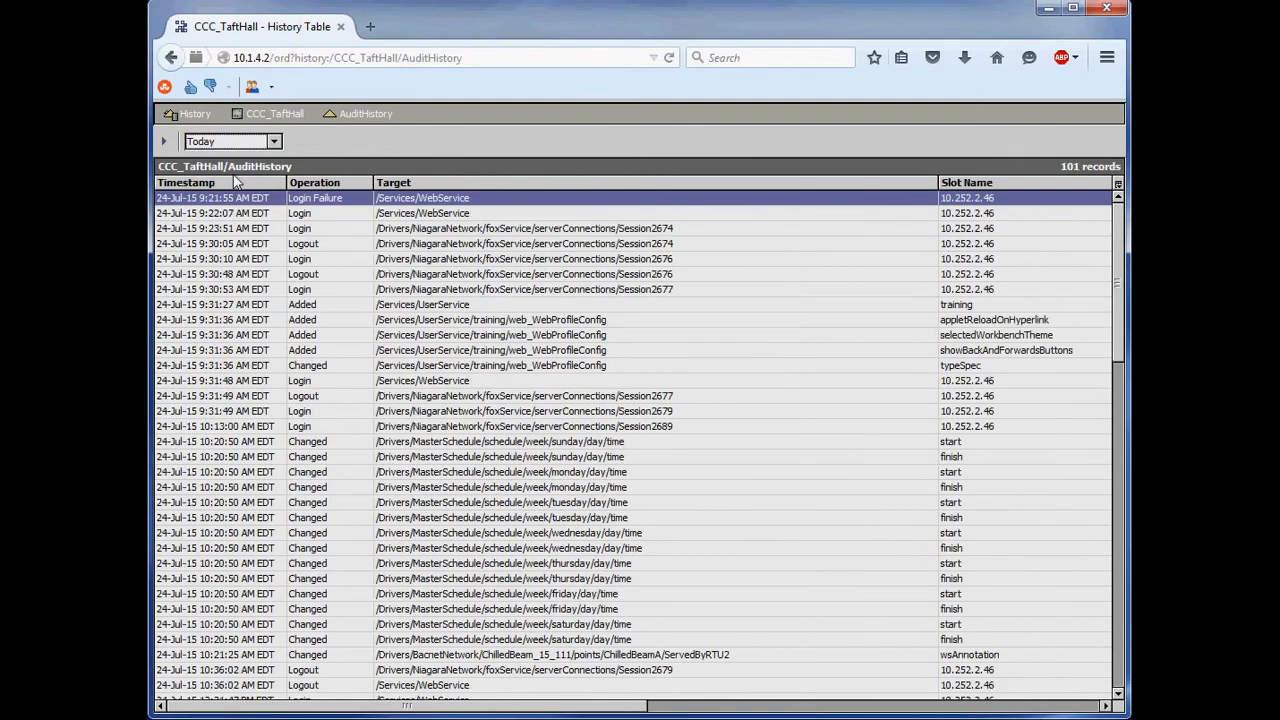
left_click(232, 182)
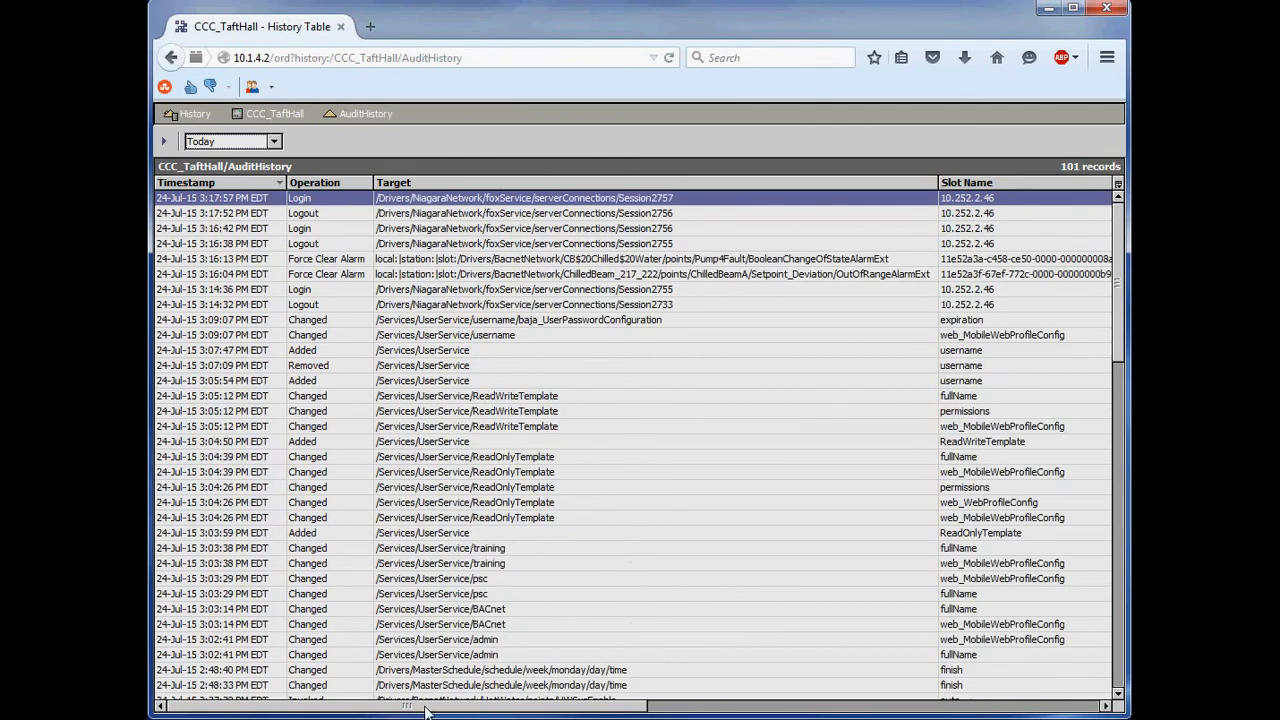
- Examine today's audit records for old and new values, including the expiration and ValveOverrideSP entries, and go back to the First Floor graphic
left_click_drag(425, 708, 943, 694)
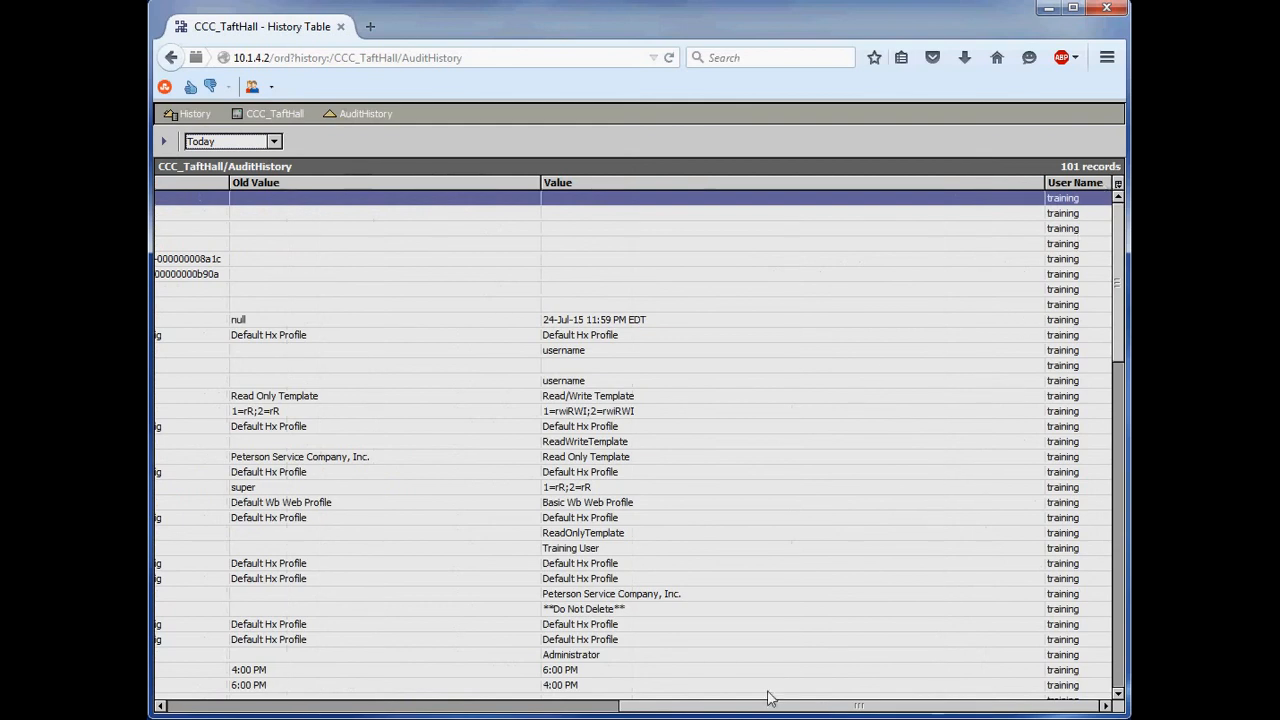
left_click(557, 322)
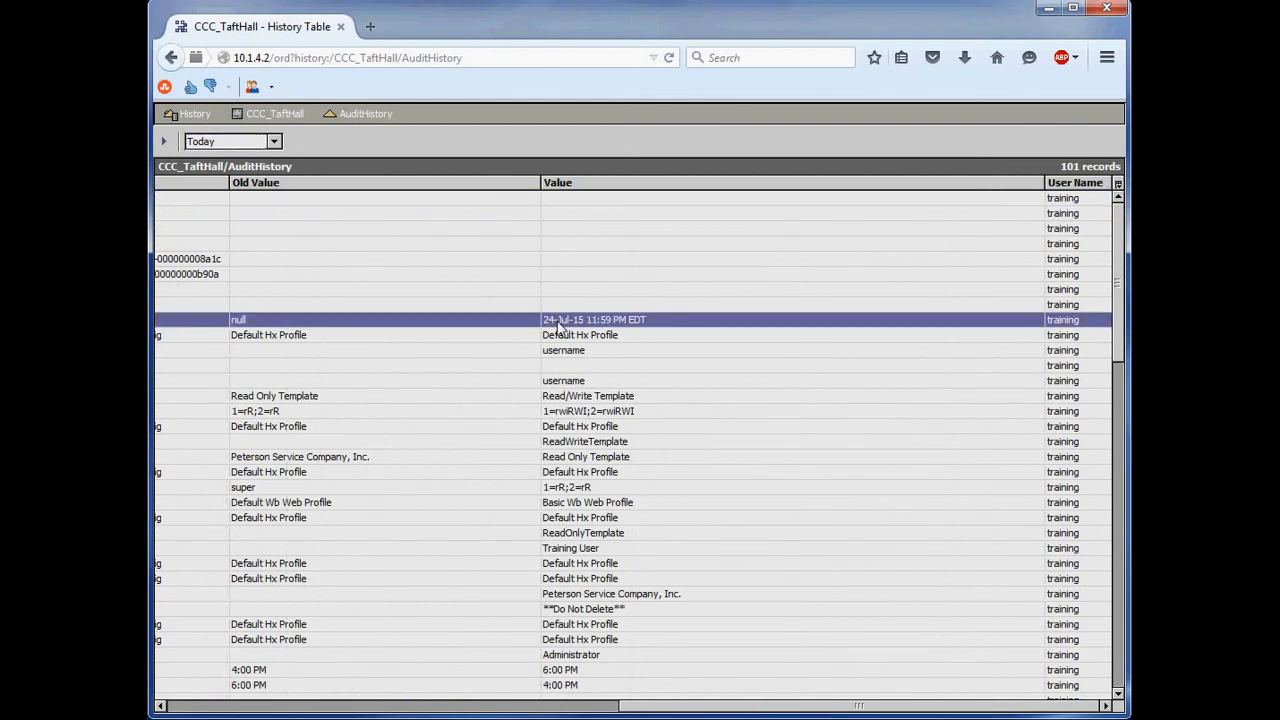
left_click_drag(698, 706, 594, 703)
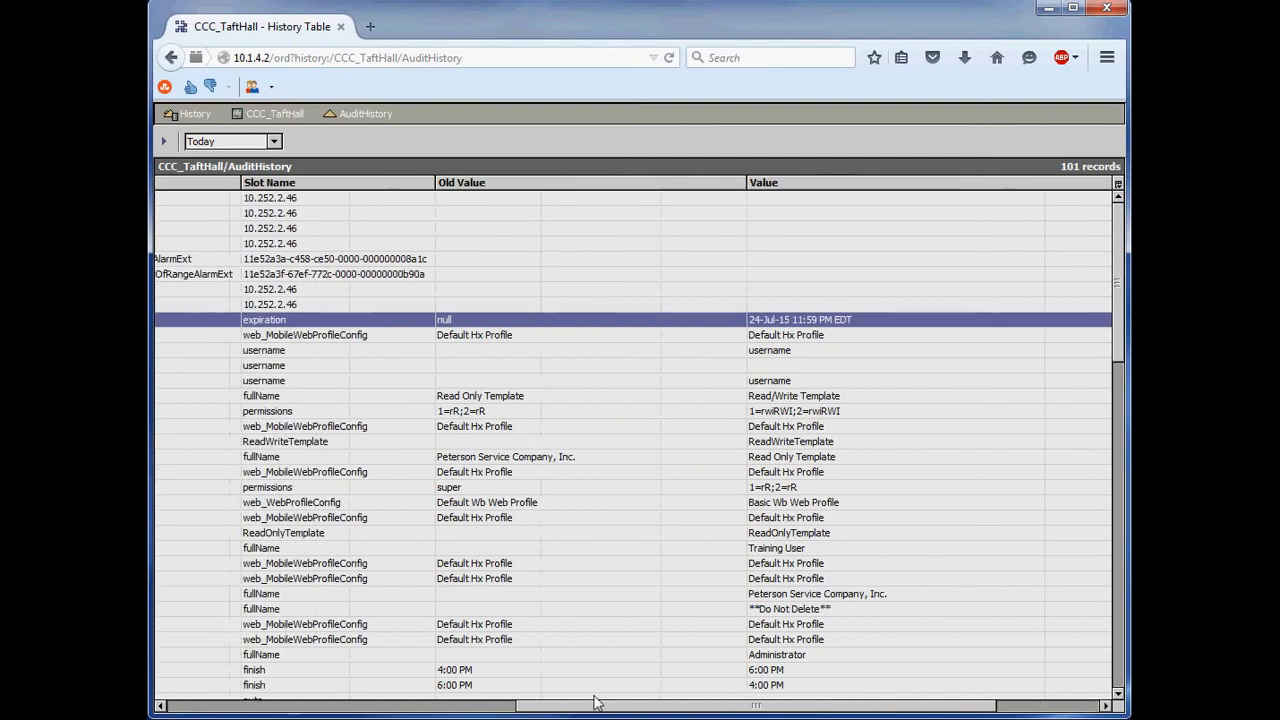
scroll(540, 536, "down", 6)
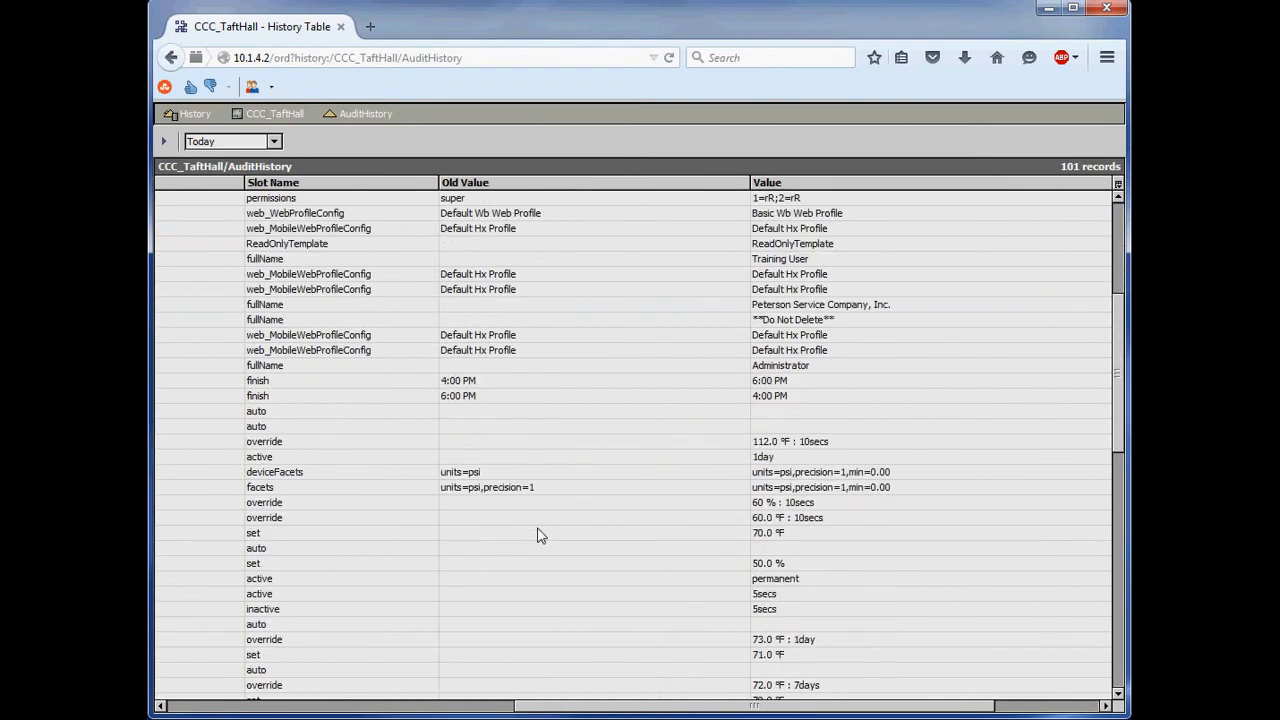
scroll(537, 535, "down", 2)
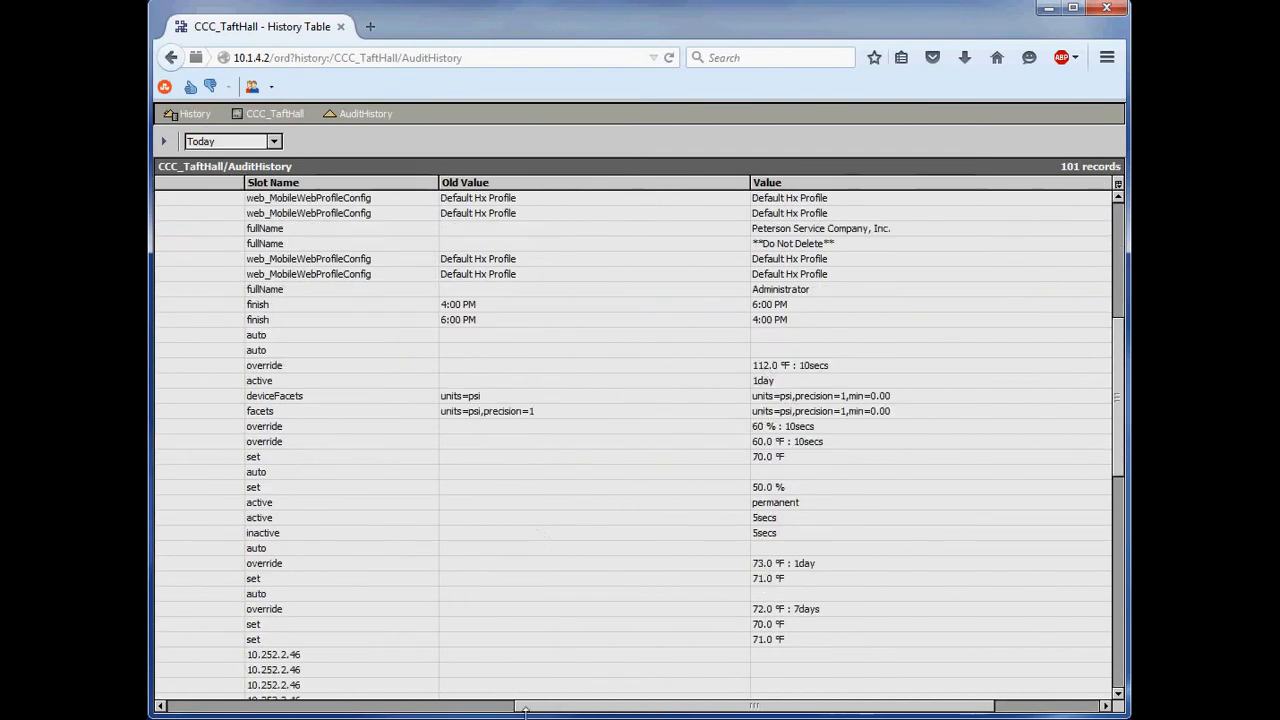
left_click(776, 489)
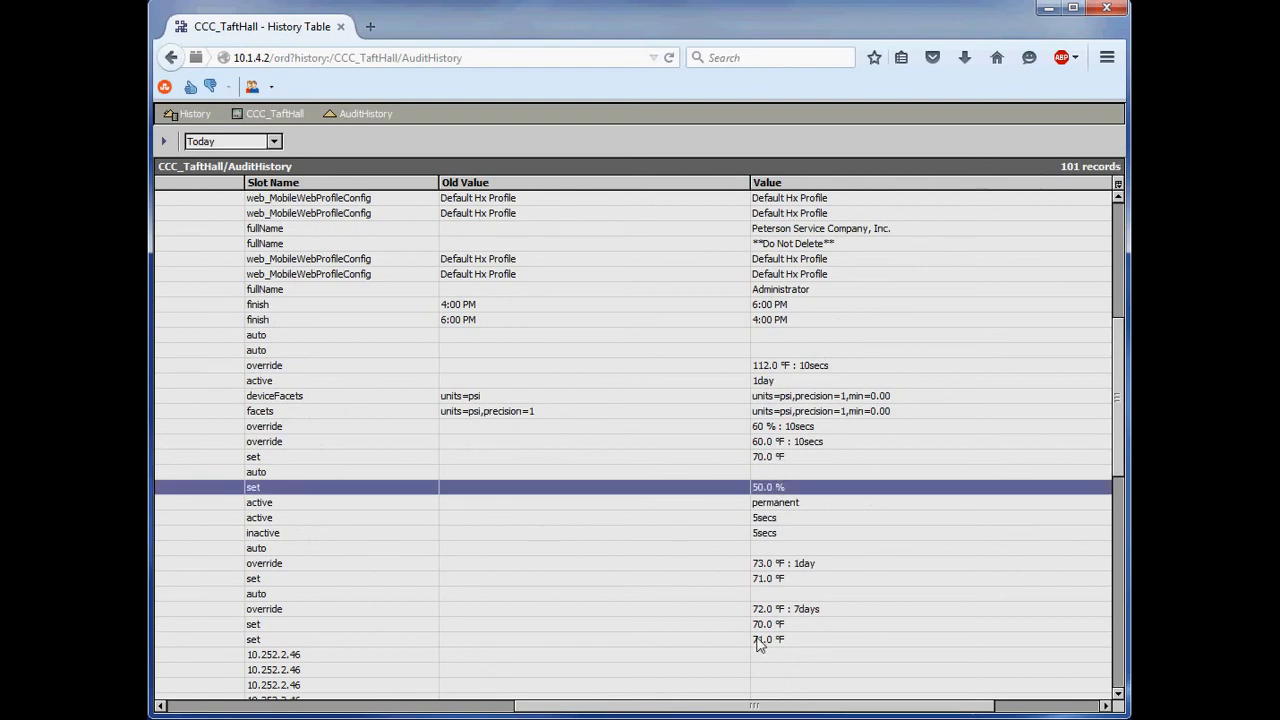
left_click_drag(756, 708, 352, 715)
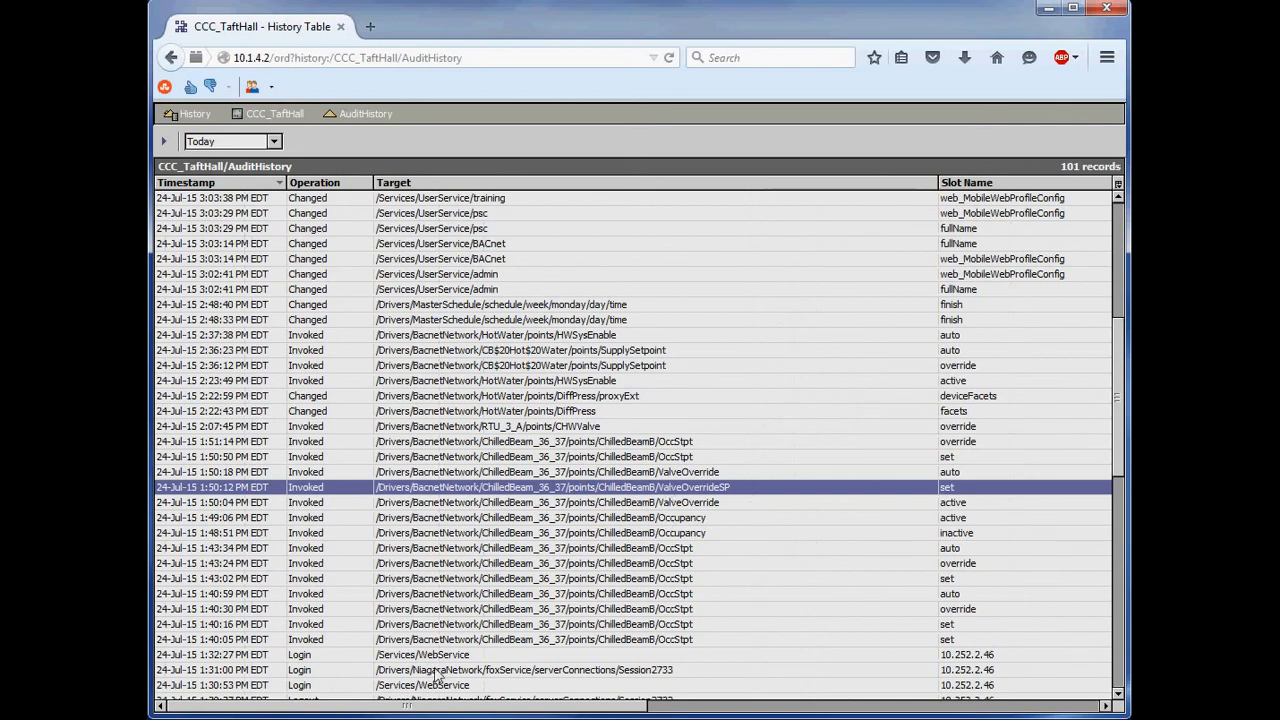
left_click_drag(440, 706, 388, 706)
left_click(170, 60)
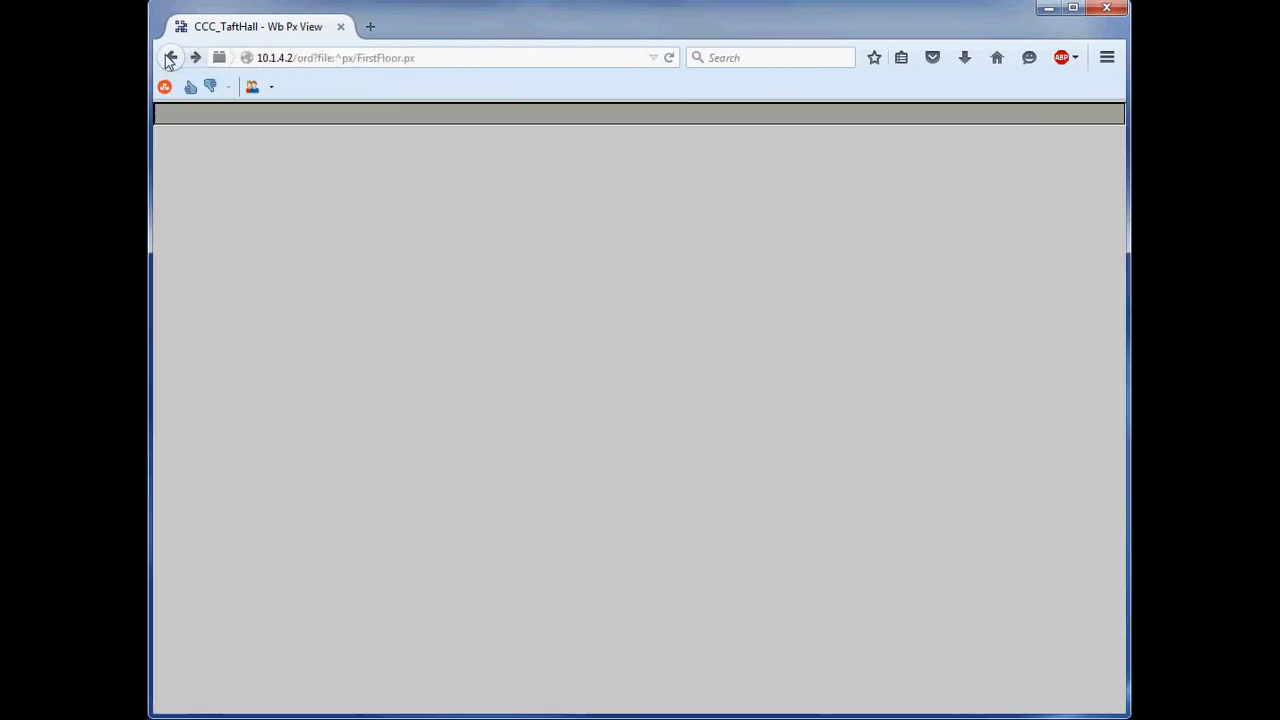